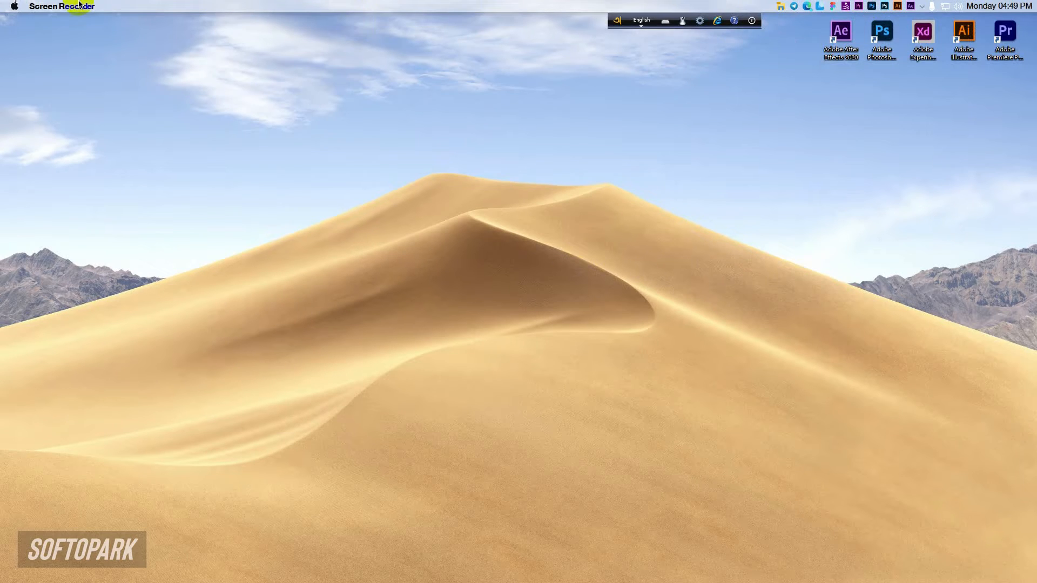
# Step: Open Notepad with a blank document and maximize its window
pyautogui.click(14, 6)
pyautogui.write('note')
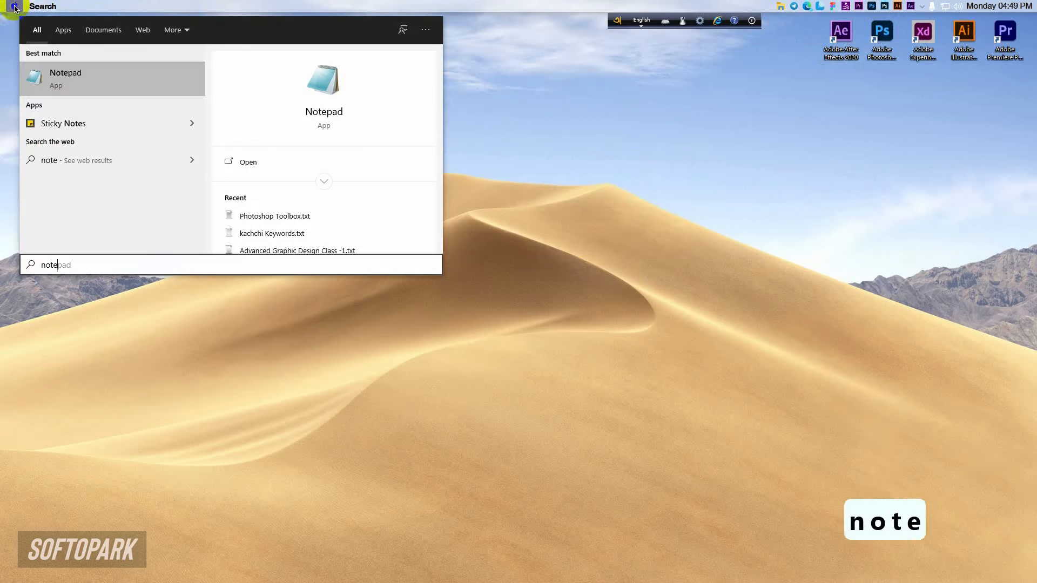
pyautogui.press('Return')
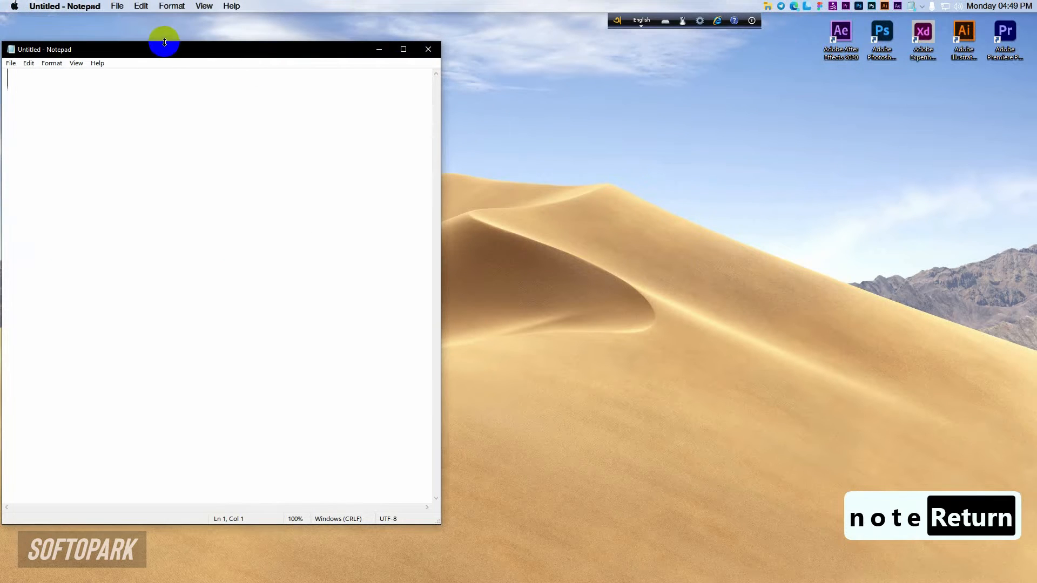
pyautogui.click(403, 49)
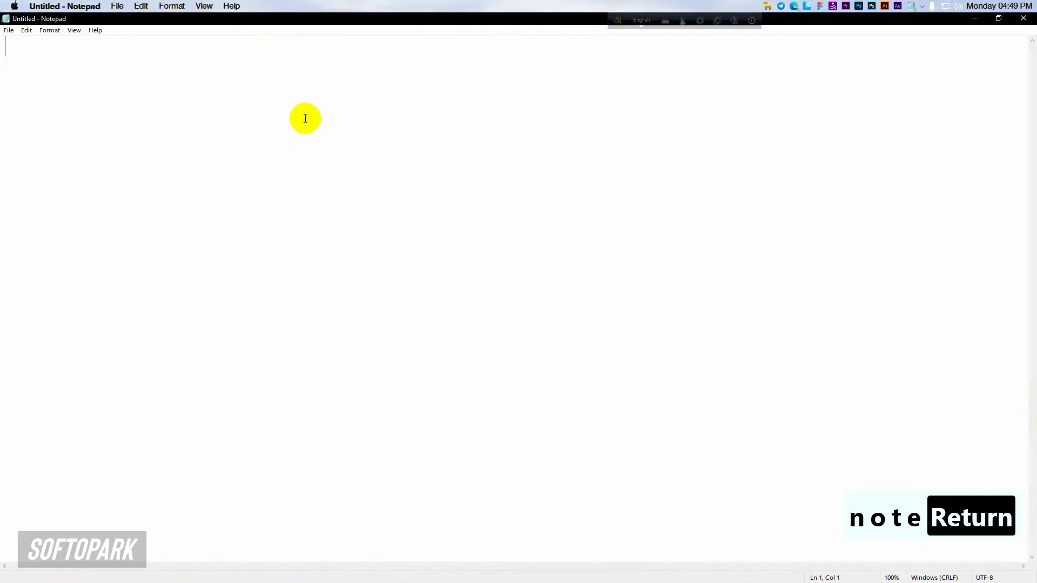
# Step: Write the heading "Adobe Photoshop" on the first line of the note
pyautogui.write('Adibe')
pyautogui.press('BackSpace')
pyautogui.press('BackSpace')
pyautogui.press('BackSpace')
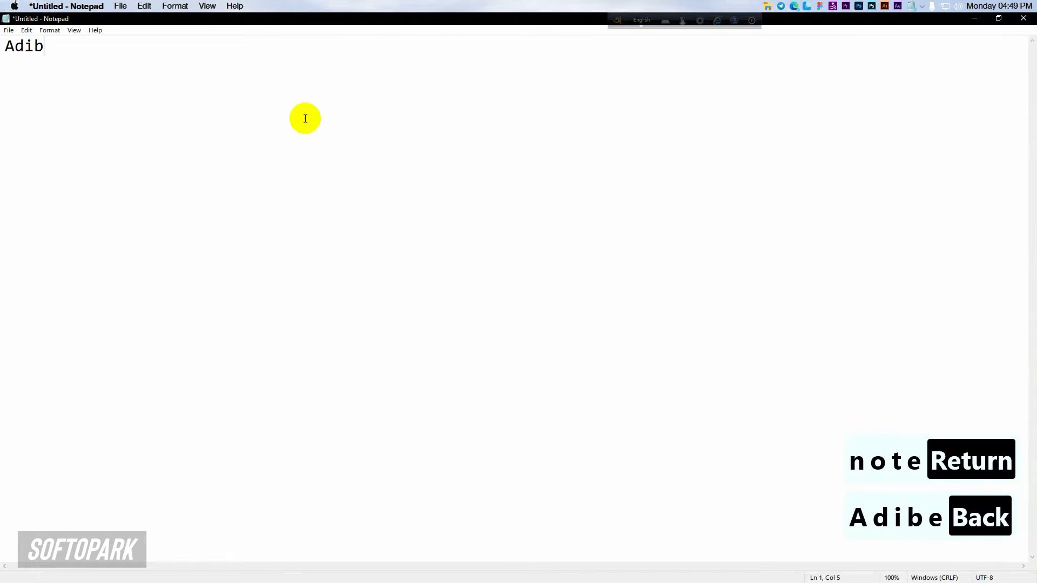
pyautogui.write('obe Pht')
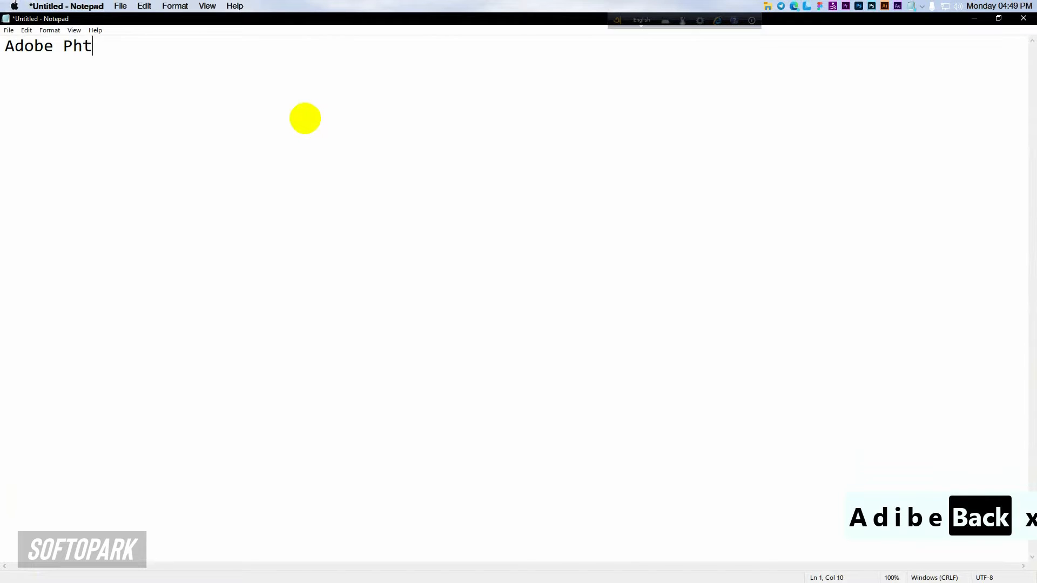
pyautogui.press('BackSpace')
pyautogui.write('otoh')
pyautogui.press('BackSpace')
pyautogui.write('shop')
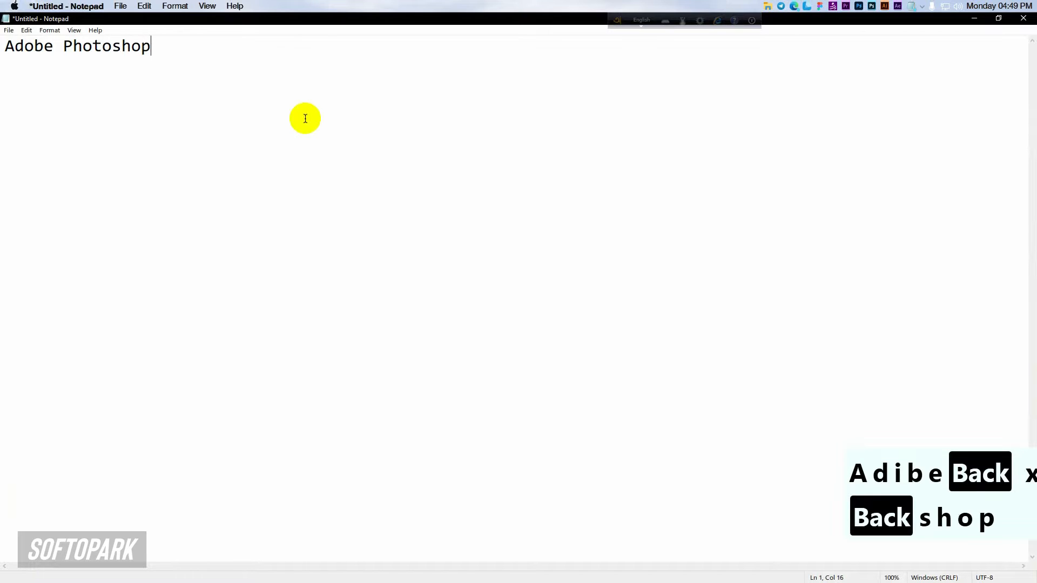
# Step: Add a second column heading "Adobe Illustrator" on the same line, spaced five tabs after "Adobe Photoshop"
pyautogui.press('Tab')
pyautogui.press('Tab')
pyautogui.press('Tab')
pyautogui.press('Tab')
pyautogui.press('Tab')
pyautogui.write('Adobe I')
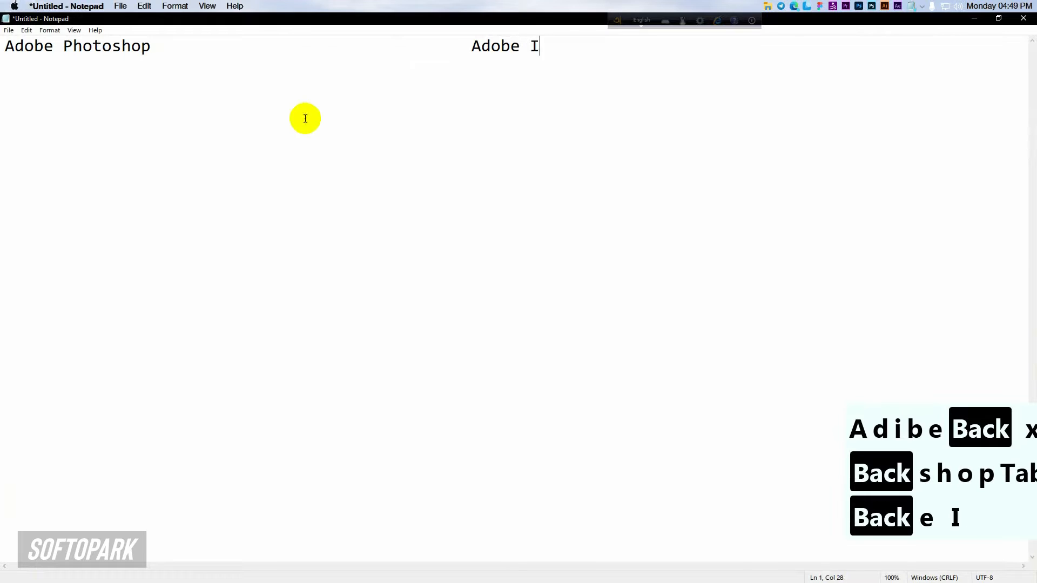
pyautogui.write('llustrator')
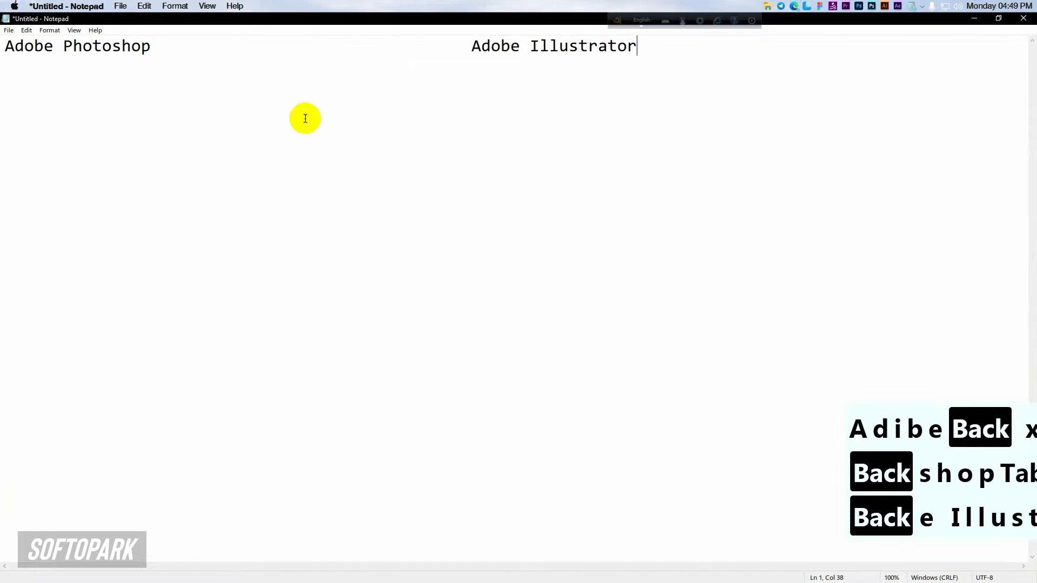
# Step: Add the entry "1) Photo editing" on a new line under the Adobe Photoshop heading
pyautogui.press('Return')
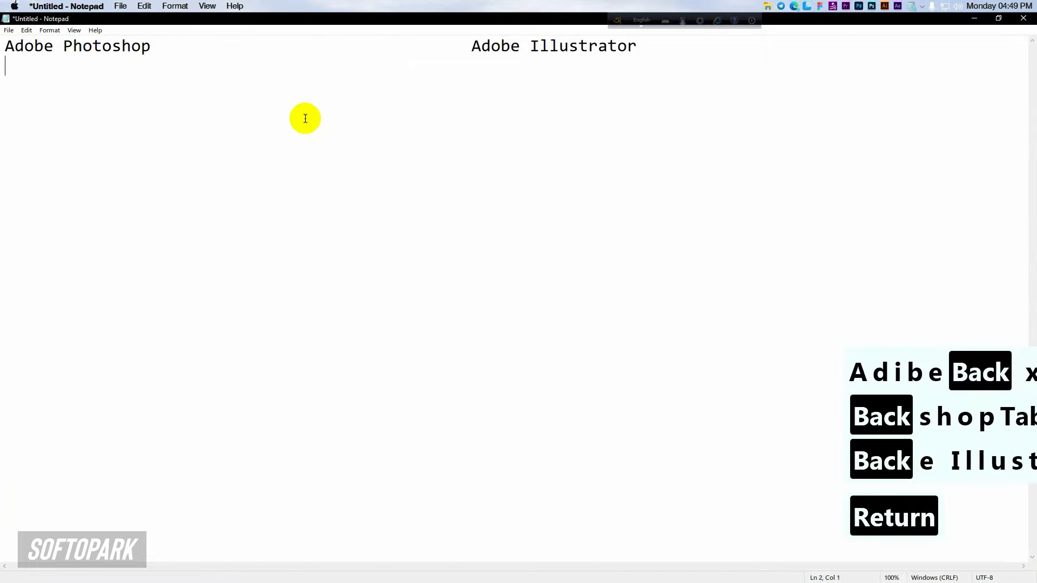
pyautogui.write('1) ')
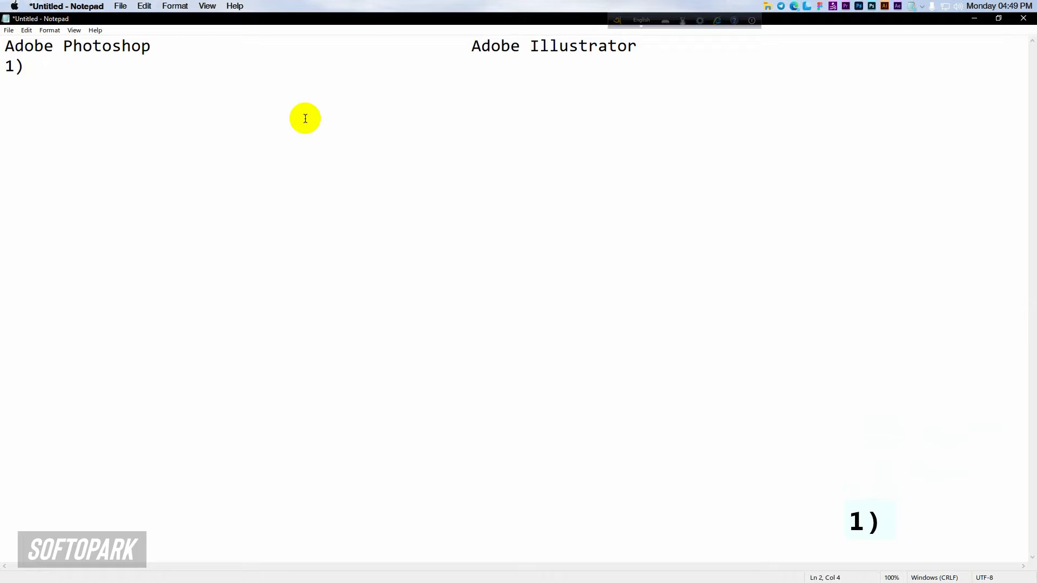
pyautogui.write('Pho')
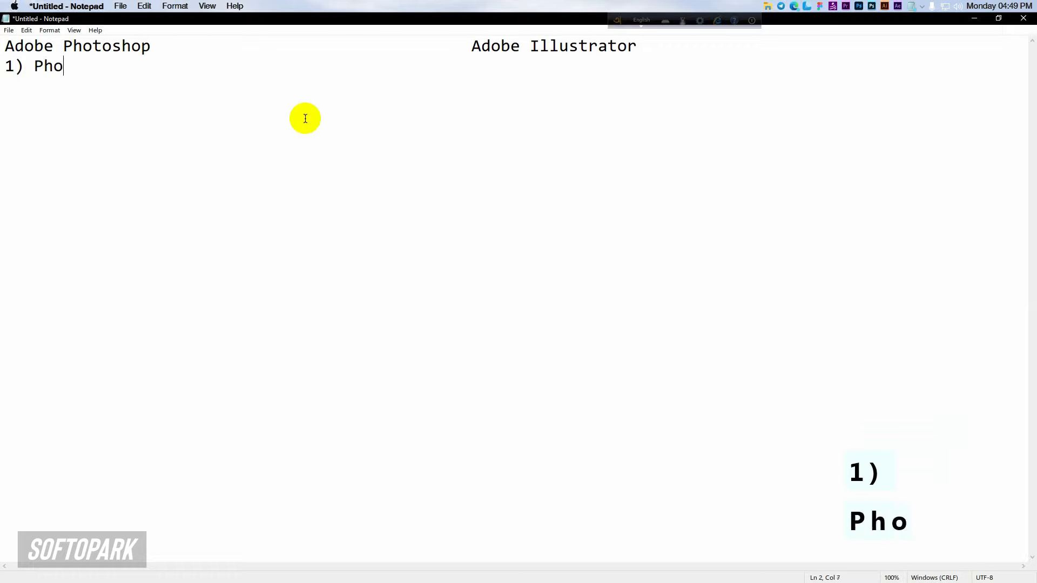
pyautogui.write('to editing')
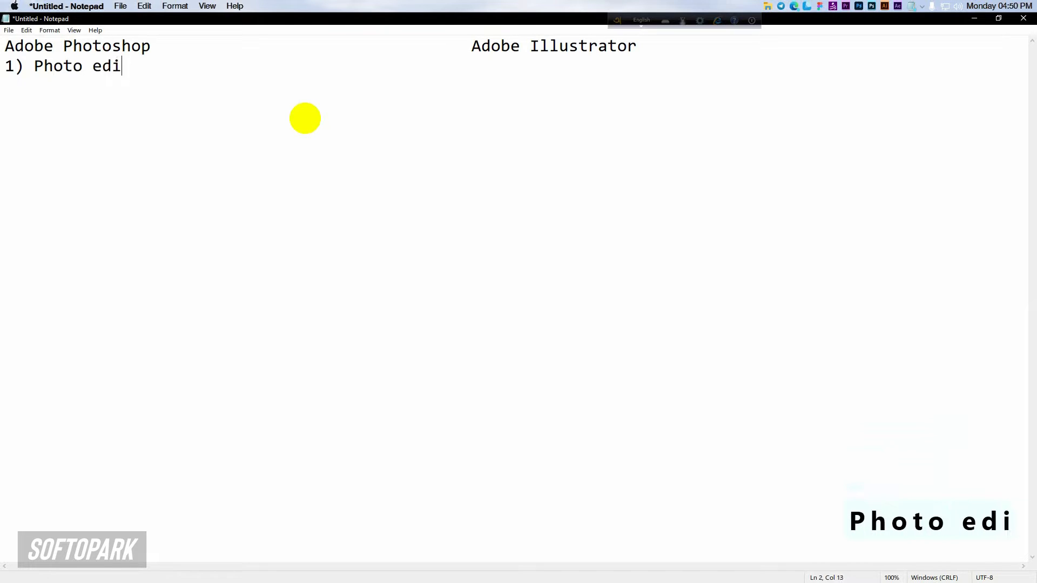
# Step: Add the entry "2) Logo and Branding" aligned under the Adobe Illustrator heading, ending with a line break
pyautogui.press('Tab')
pyautogui.press('Tab')
pyautogui.press('Tab')
pyautogui.press('Tab')
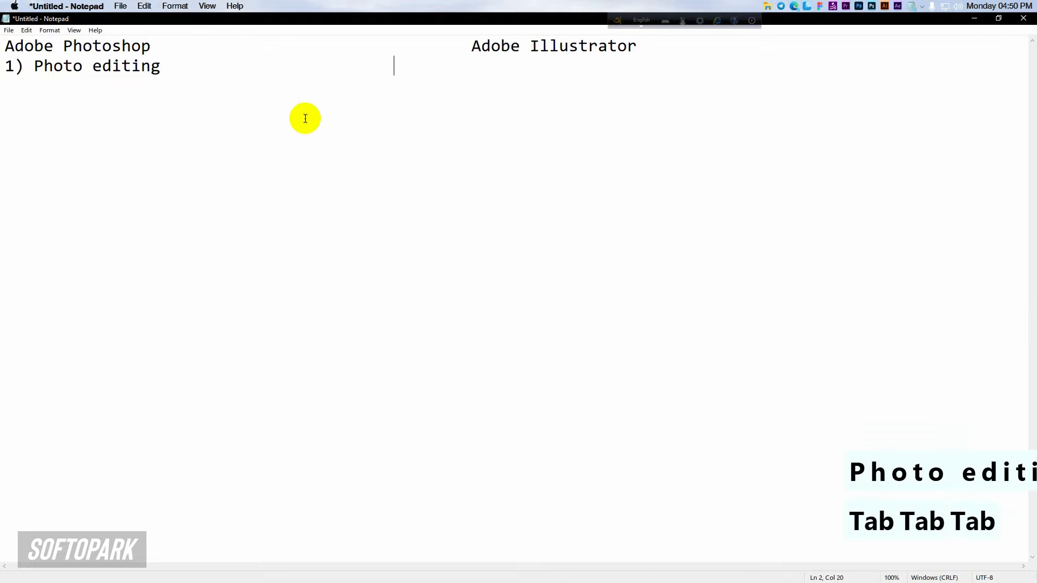
pyautogui.write('2) L')
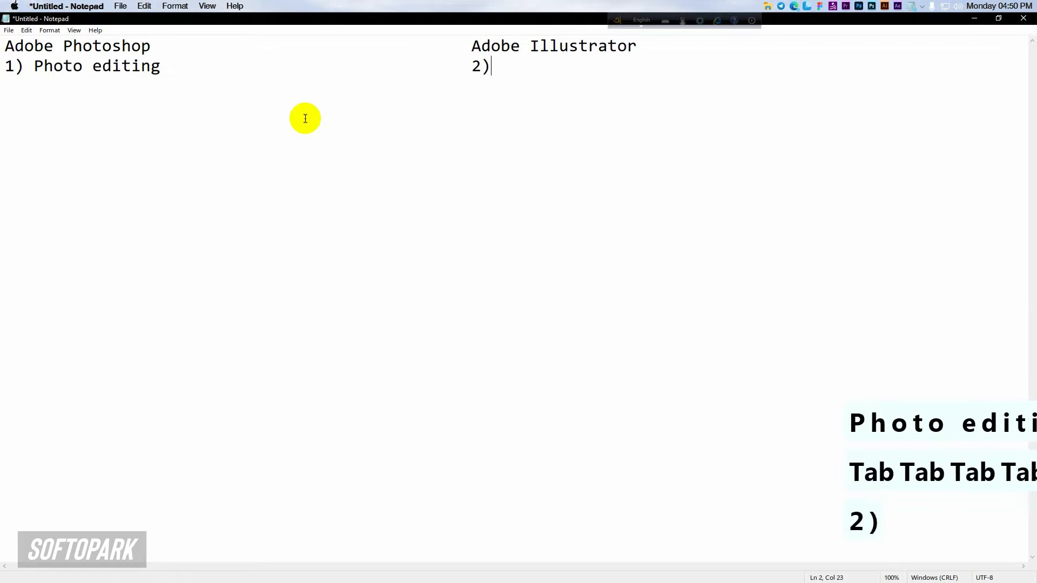
pyautogui.write('ogo')
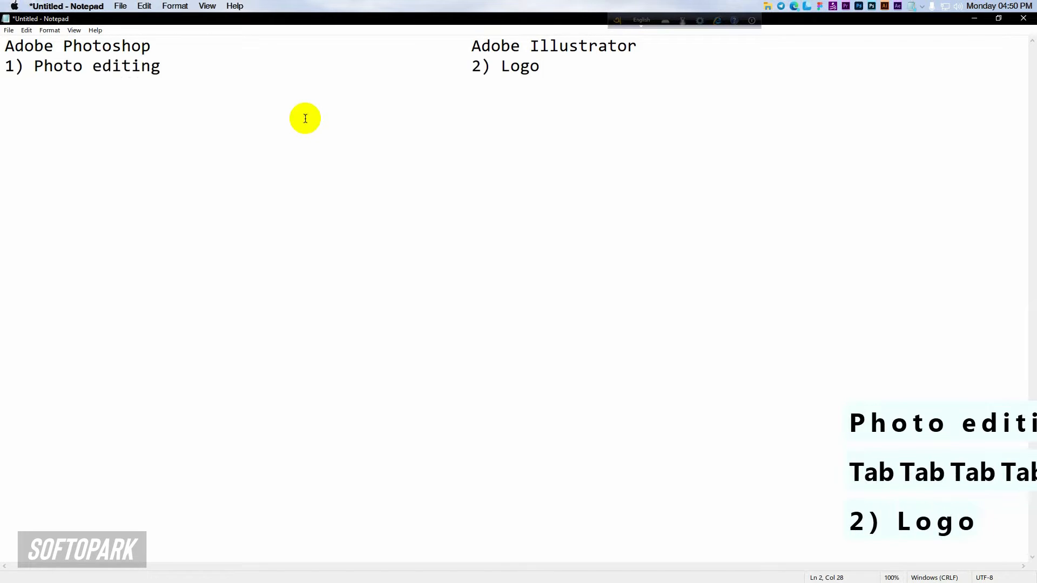
pyautogui.write(' and Branding')
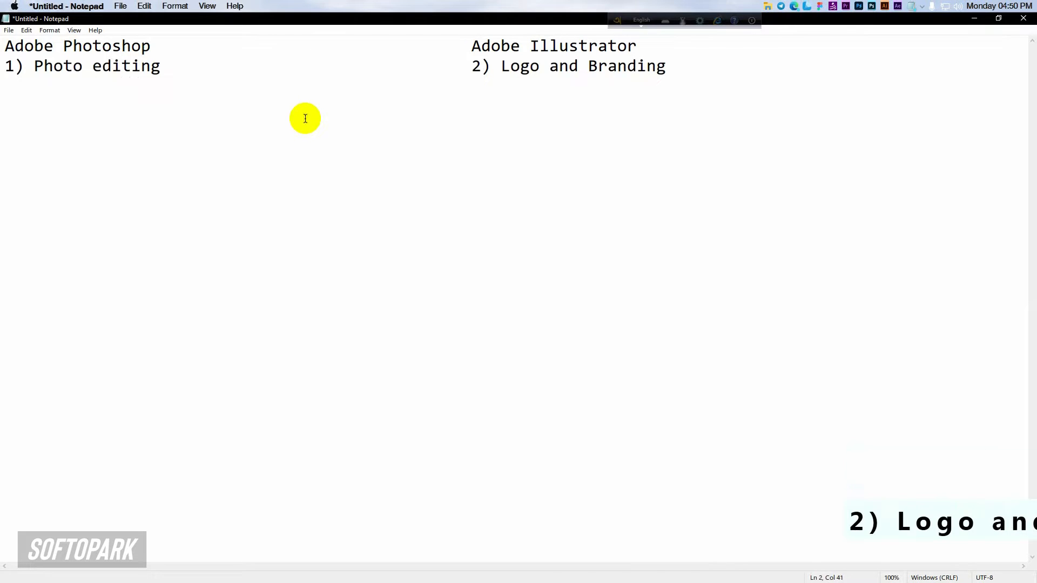
pyautogui.press('Return')
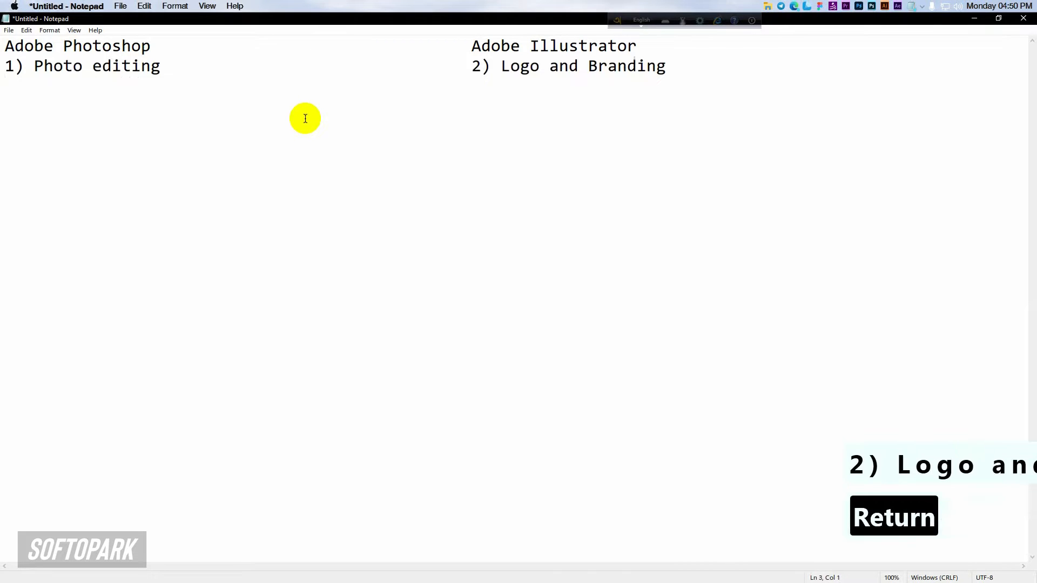
# Step: Change the number of the "Logo and Branding" entry to 1 and return to the end of that line
pyautogui.moveTo(481, 66); pyautogui.dragTo(472, 67)
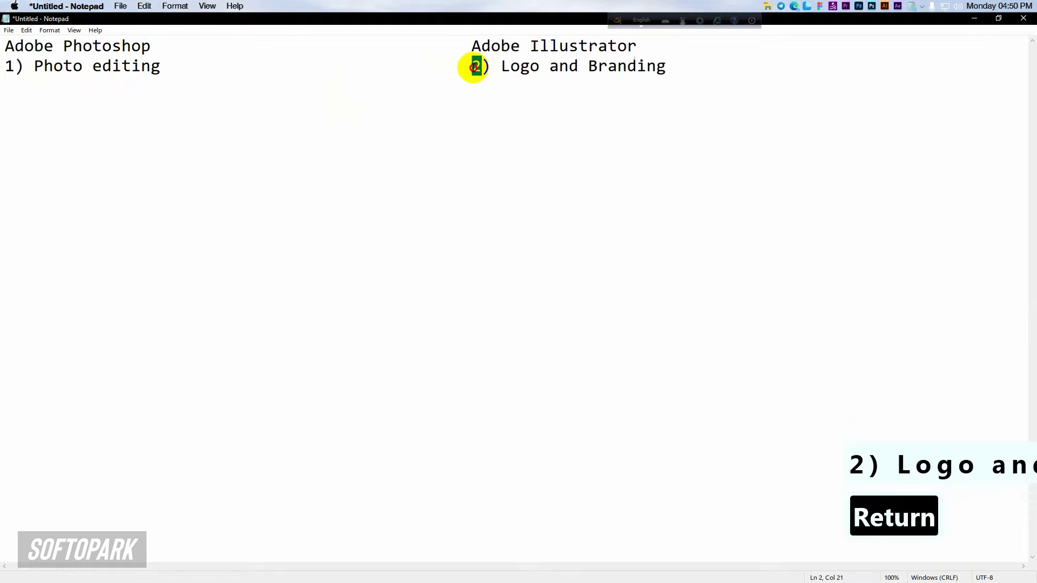
pyautogui.write('1')
pyautogui.click(775, 70)
# Step: Add the entry "2) Business Card, ID card and all print" on a new line in the Adobe Photoshop column
pyautogui.press('Return')
pyautogui.write('2) ')
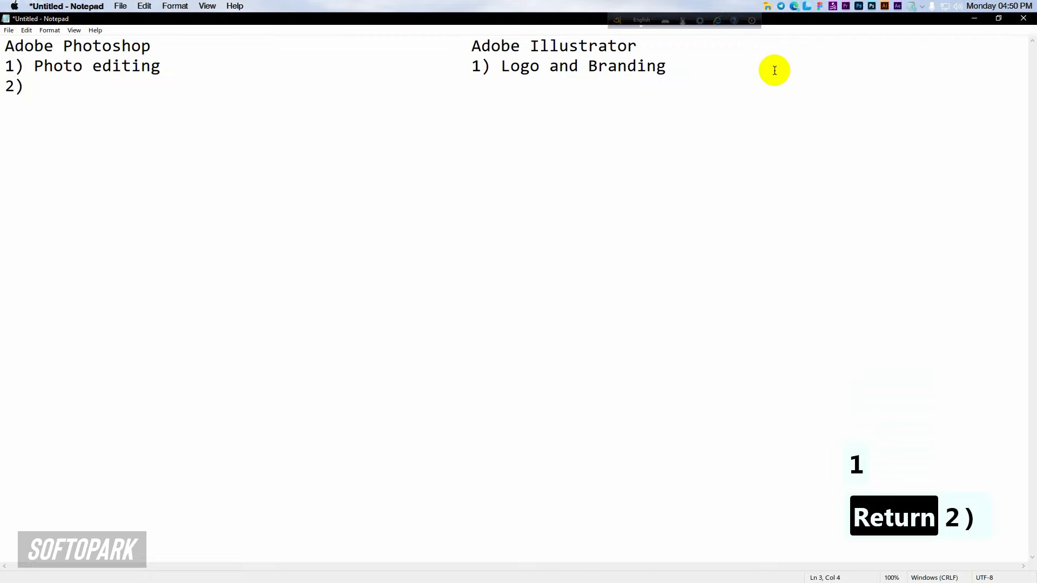
pyautogui.write('Busine')
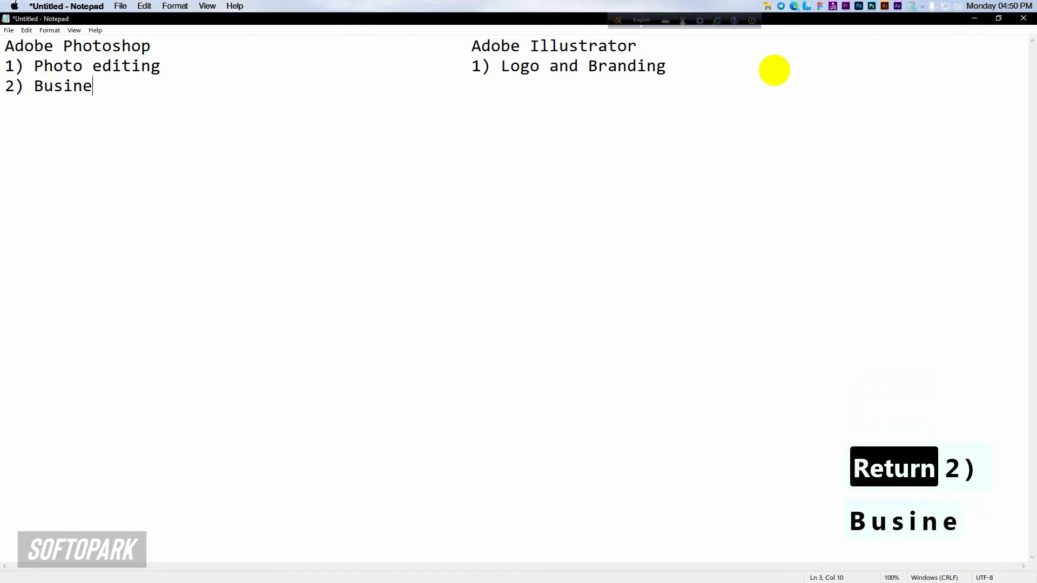
pyautogui.press('BackSpace')
pyautogui.write('ess')
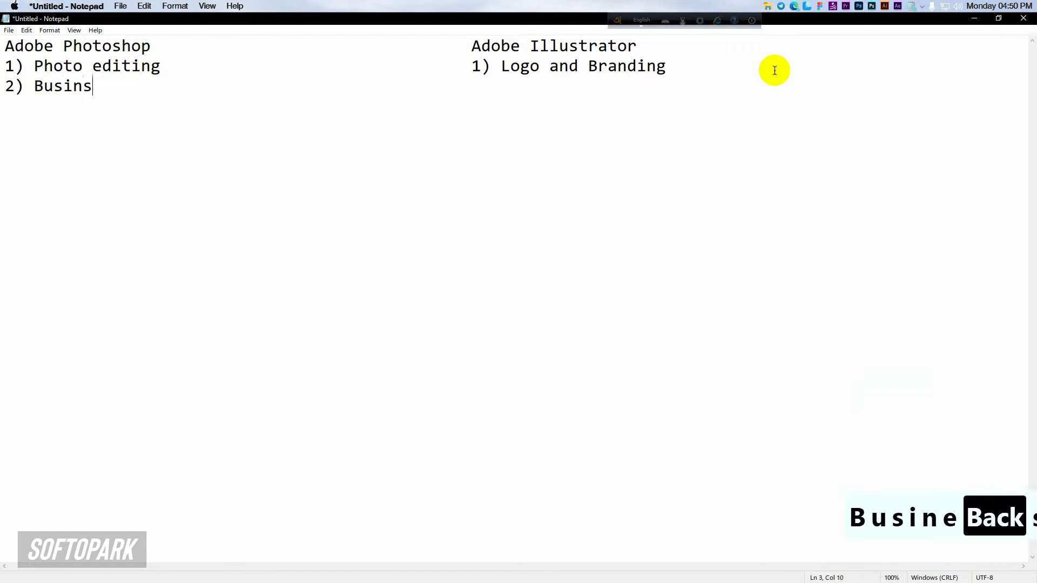
pyautogui.write(' Card, ID card a')
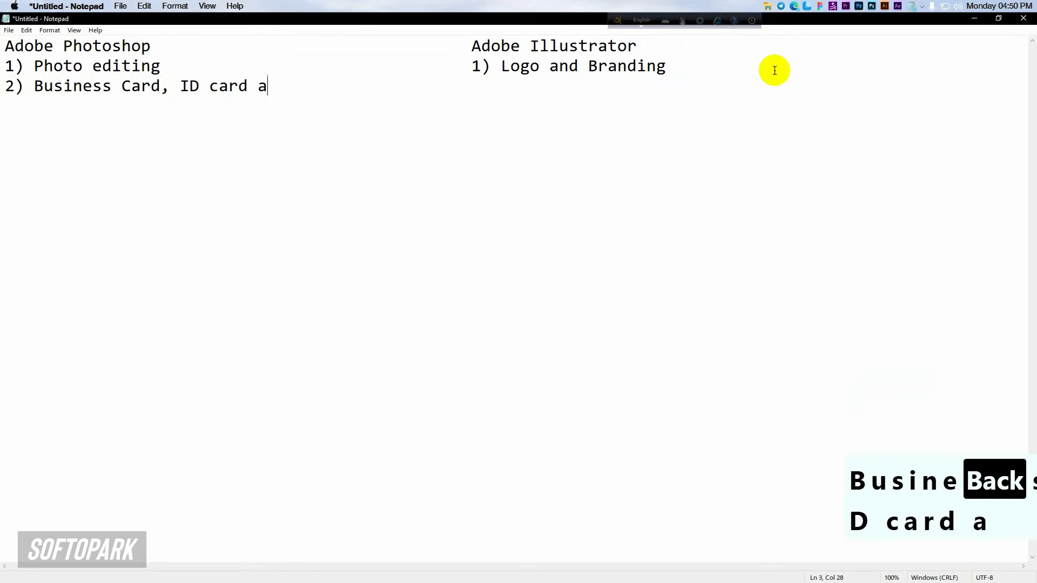
pyautogui.write('nd all print')
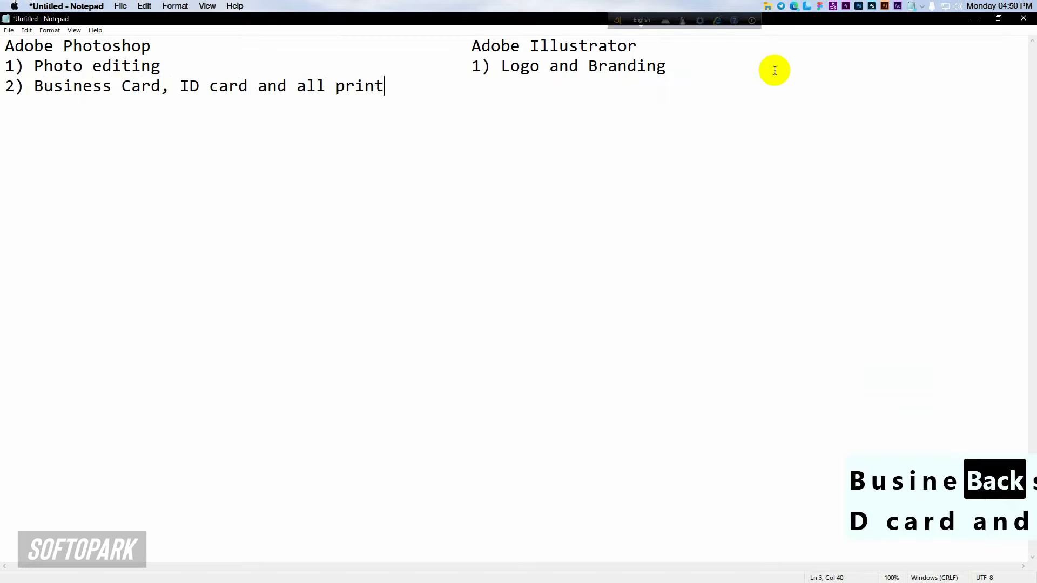
# Step: Add the entry "2) Printing related, Business Card" on the same line, aligned in the Adobe Illustrator column
pyautogui.press('Tab')
pyautogui.press('Tab')
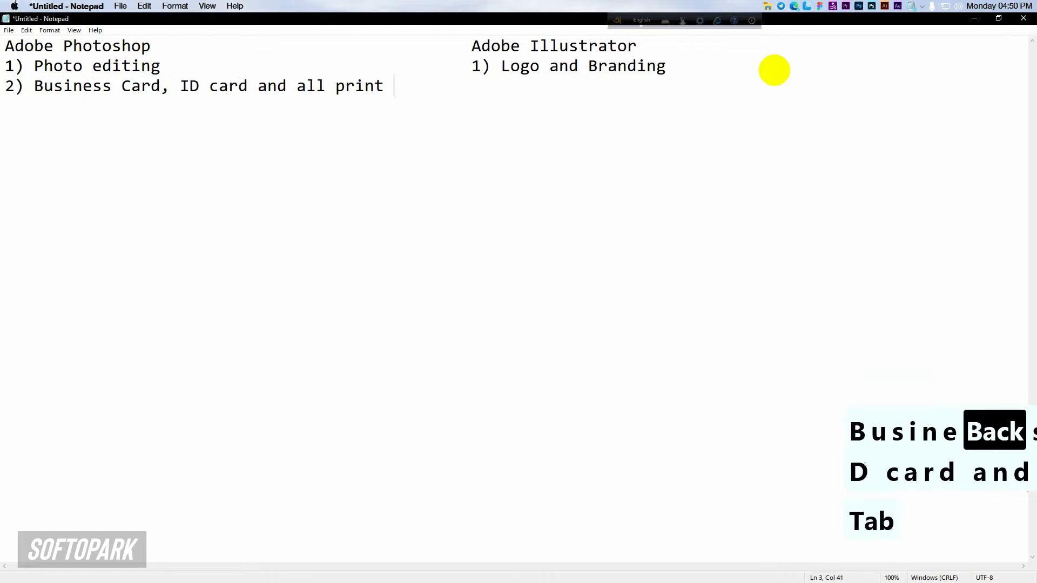
pyautogui.write('2')
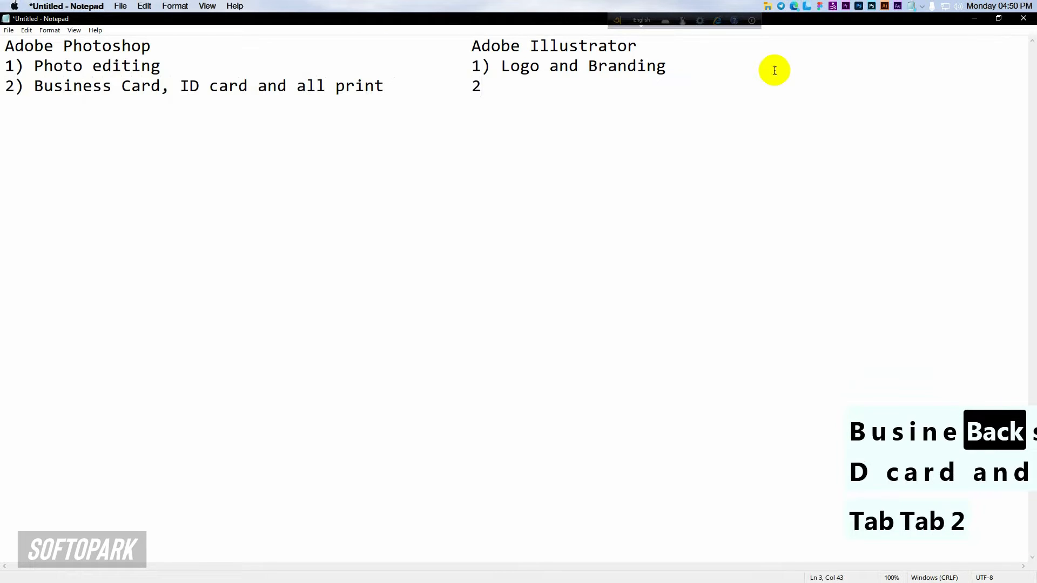
pyautogui.write(') Print Ado')
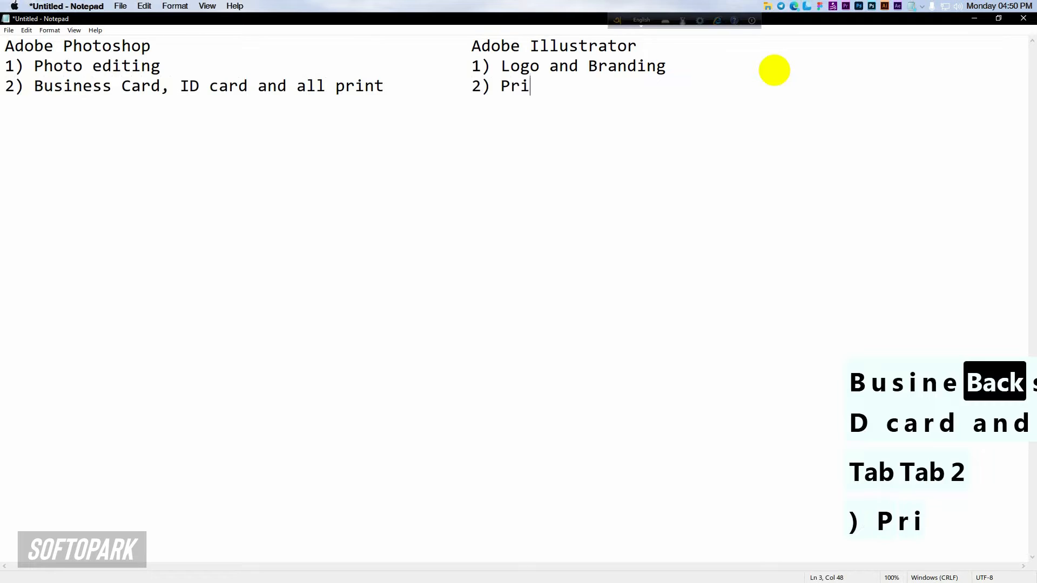
pyautogui.press('BackSpace')
pyautogui.press('BackSpace')
pyautogui.press('BackSpace')
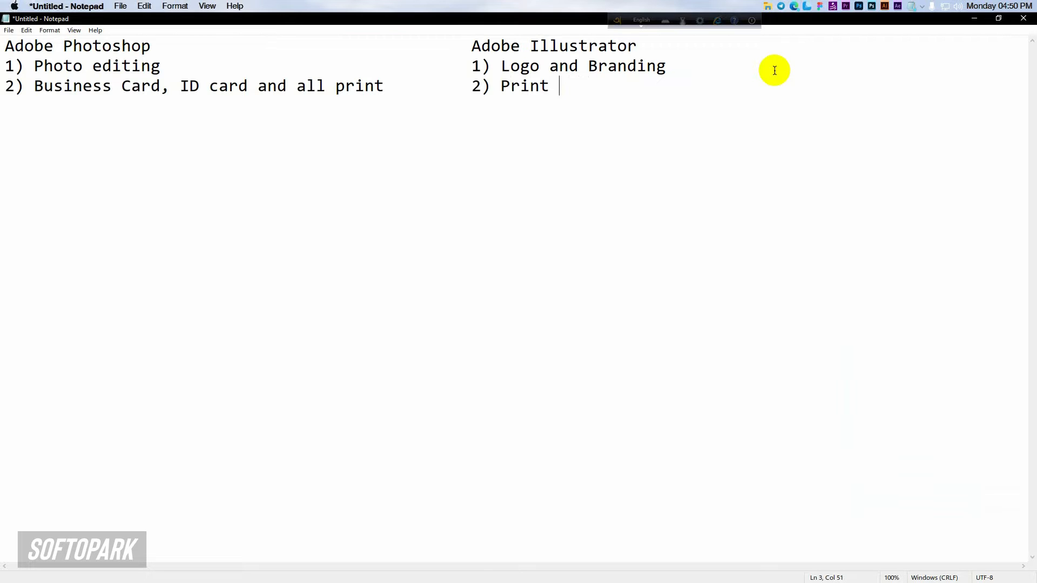
pyautogui.press('BackSpace')
pyautogui.write('ing')
pyautogui.write(' related')
pyautogui.write(',')
pyautogui.write(' Business ')
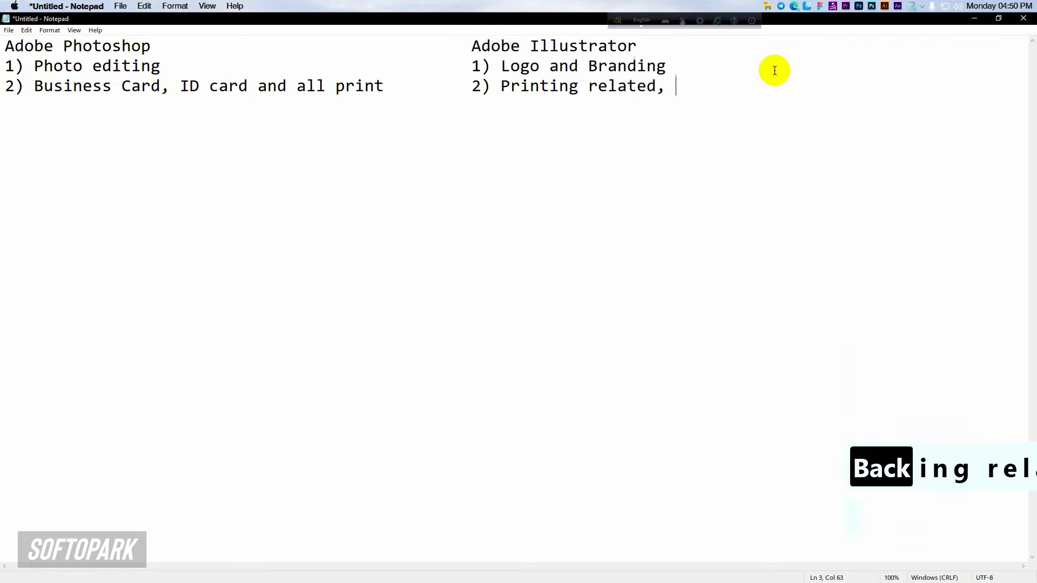
pyautogui.write('Card')
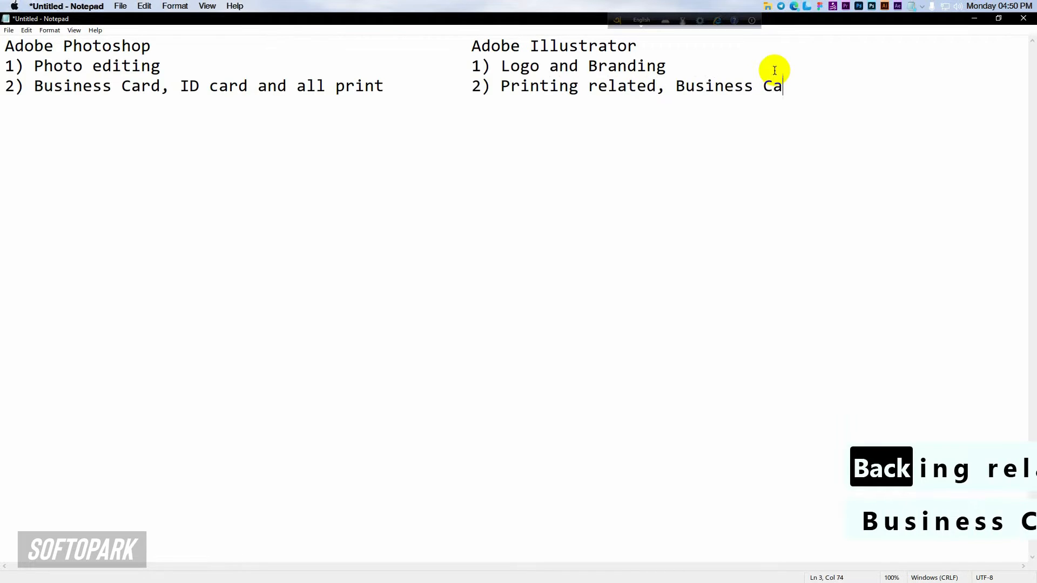
# Step: Add the entry "3) Photo Effect" on a new line in the Adobe Photoshop column
pyautogui.press('Return')
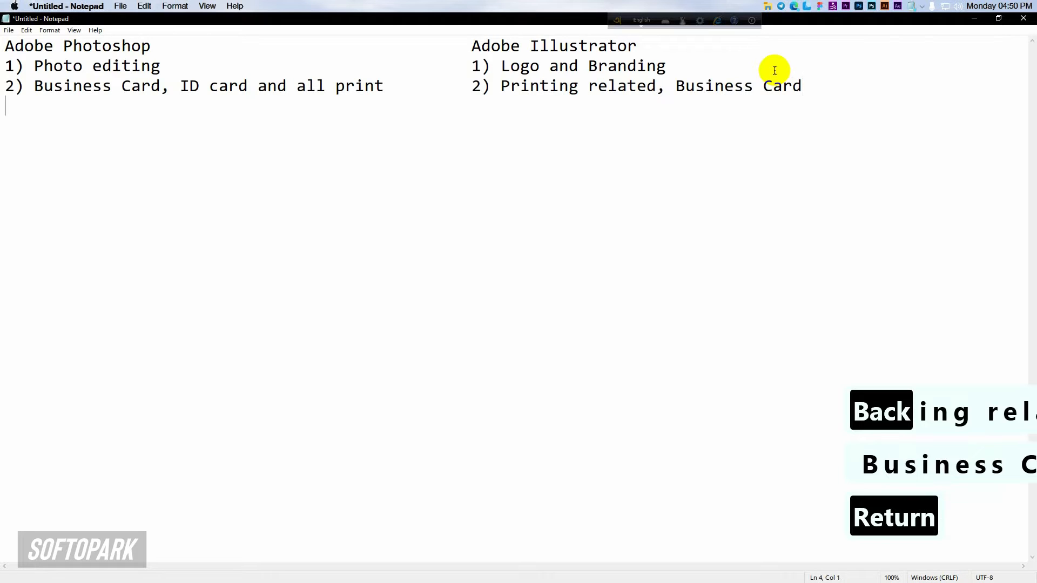
pyautogui.write('3)')
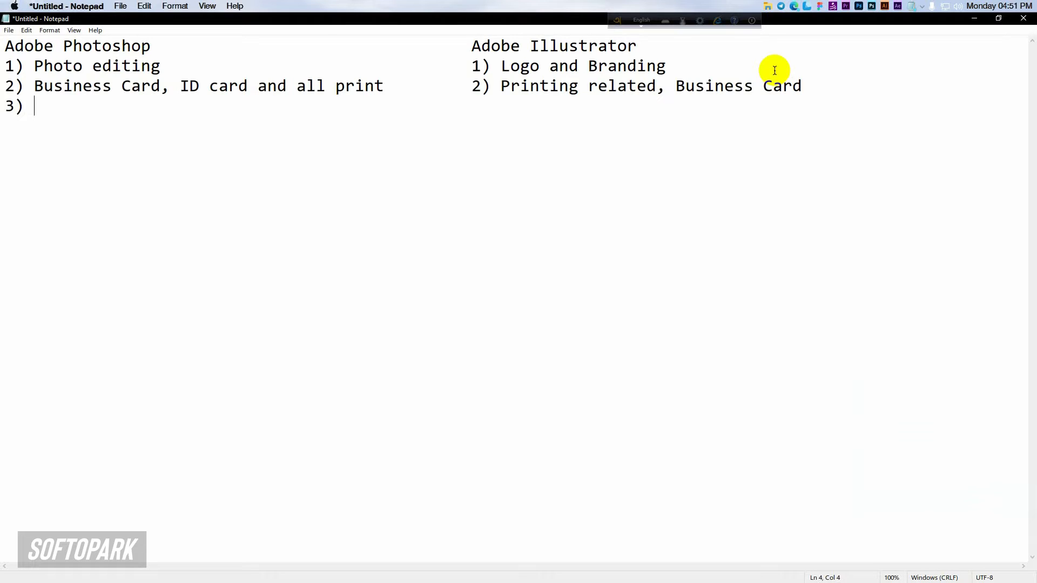
pyautogui.write('Photo E')
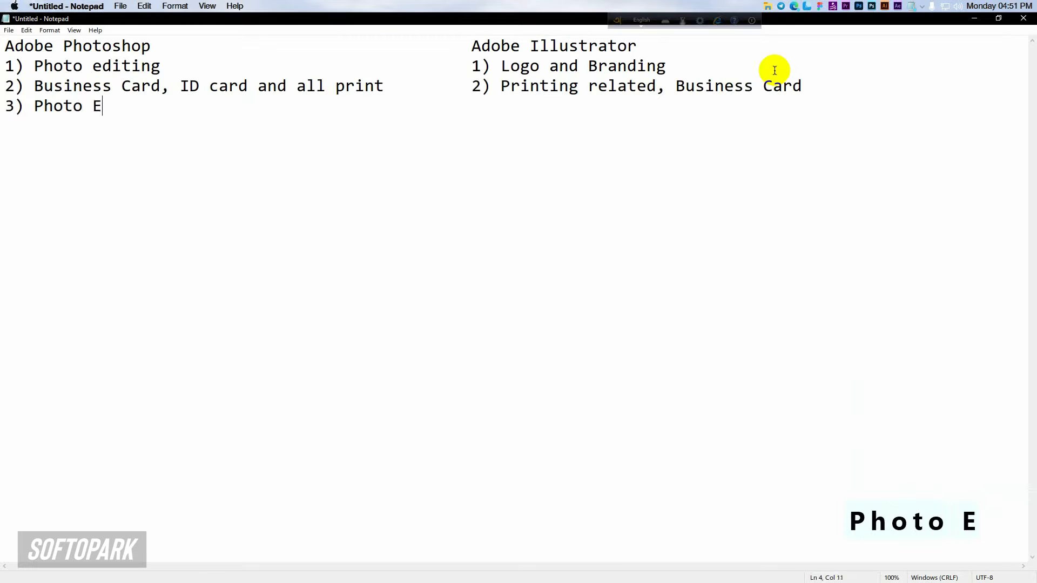
pyautogui.write('ffect')
# Step: Add the entry "3) Vector" on the same line, aligned in the Adobe Illustrator column
pyautogui.press('Tab')
pyautogui.press('Tab')
pyautogui.press('Tab')
pyautogui.press('Tab')
pyautogui.press('Tab')
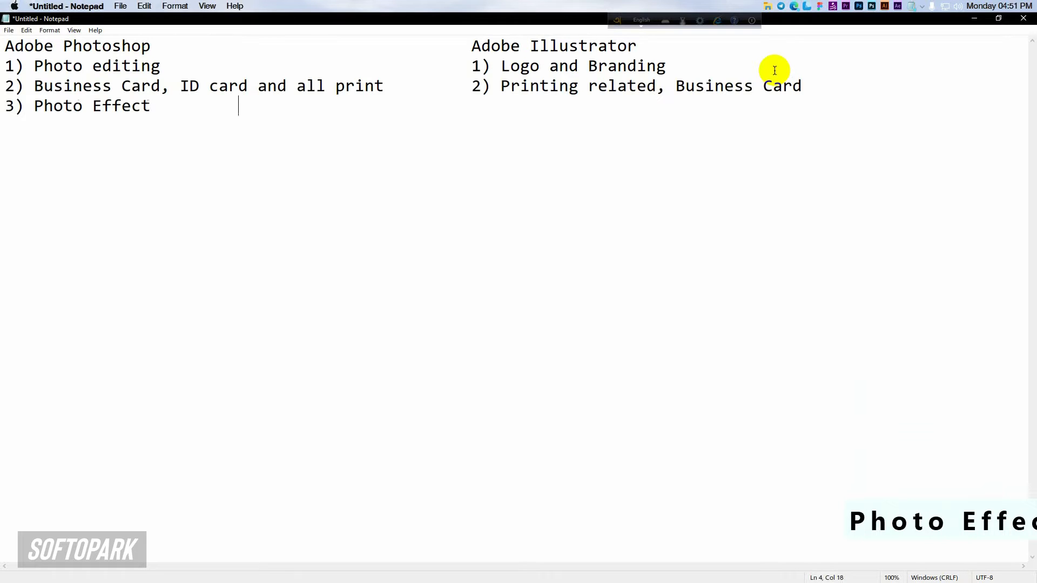
pyautogui.write('3) Vec')
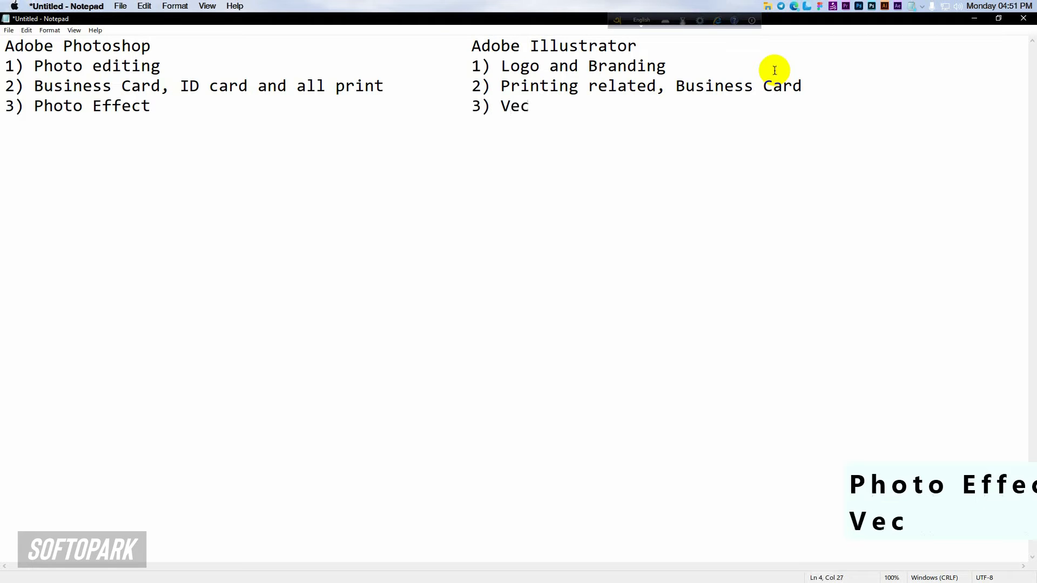
pyautogui.write('tor')
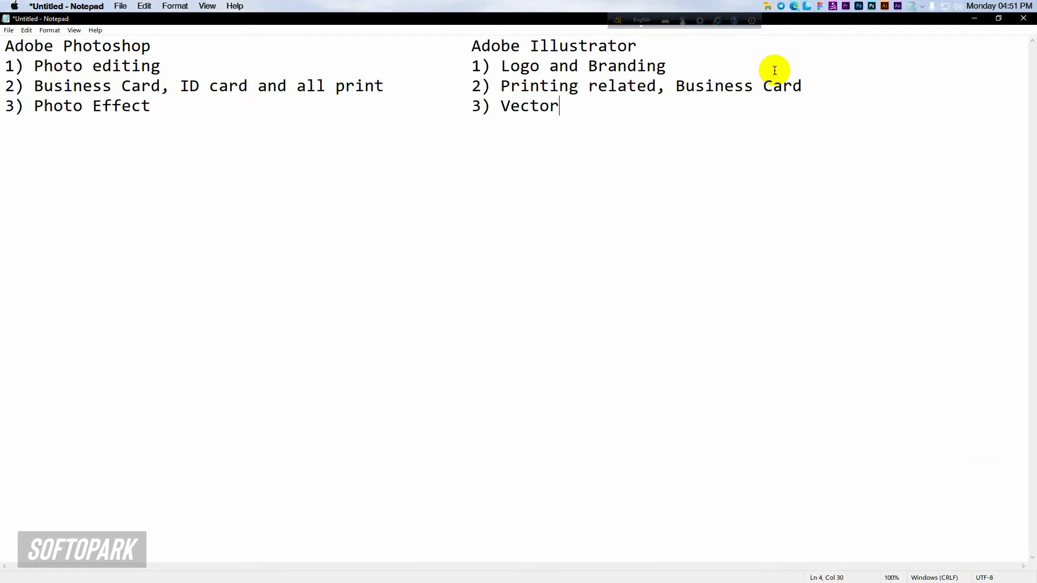
# Step: Add the column headings "Raster" and "vector" on one line, leaving a blank line below the existing lists
pyautogui.press('Return')
pyautogui.press('Return')
pyautogui.write('Raster')
pyautogui.press('Tab')
pyautogui.press('Tab')
pyautogui.press('Tab')
pyautogui.press('Tab')
pyautogui.write('vec')
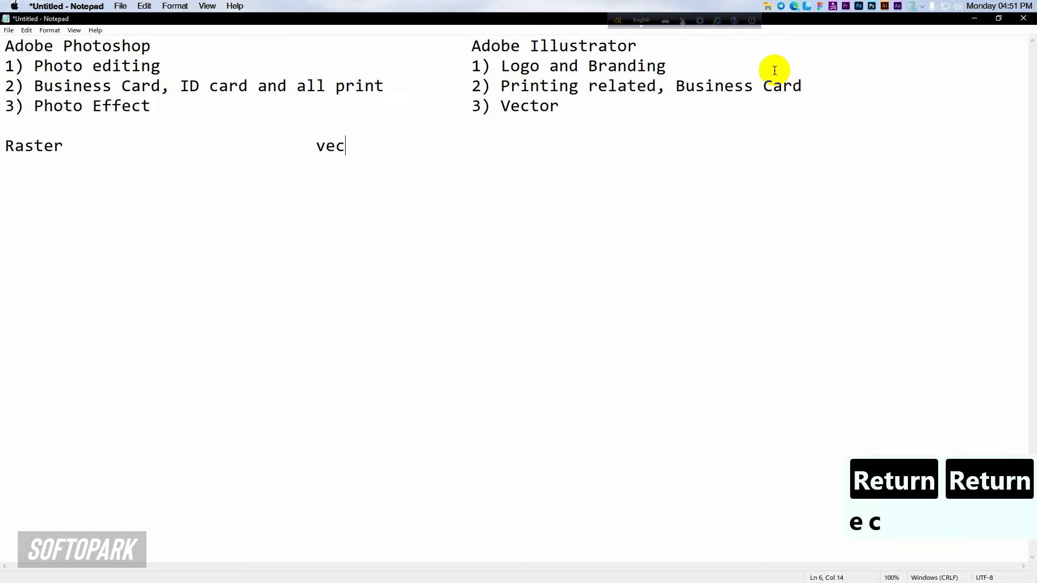
pyautogui.write('otr')
pyautogui.press('BackSpace')
pyautogui.press('BackSpace')
pyautogui.press('BackSpace')
pyautogui.write('tor')
# Step: Add the entry "1) Captured(Limited)" on a new line under the Raster heading
pyautogui.press('Return')
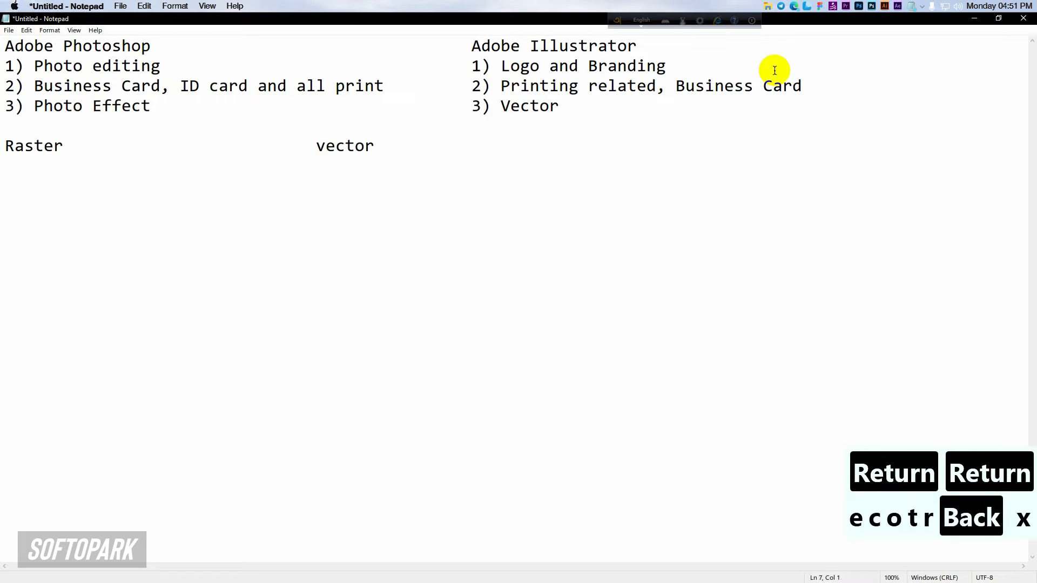
pyautogui.write('1) A')
pyautogui.press('BackSpace')
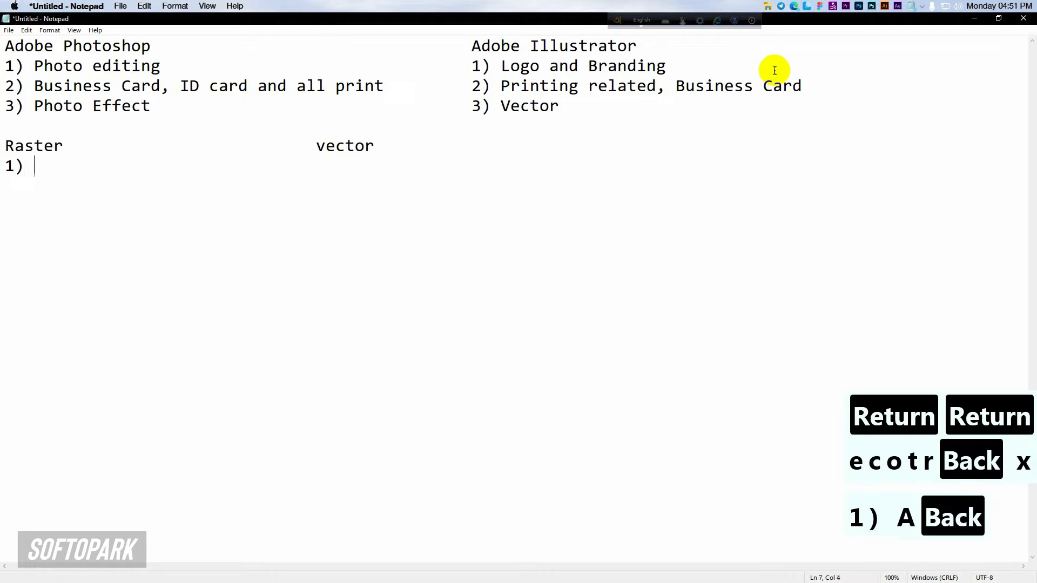
pyautogui.write('Captured')
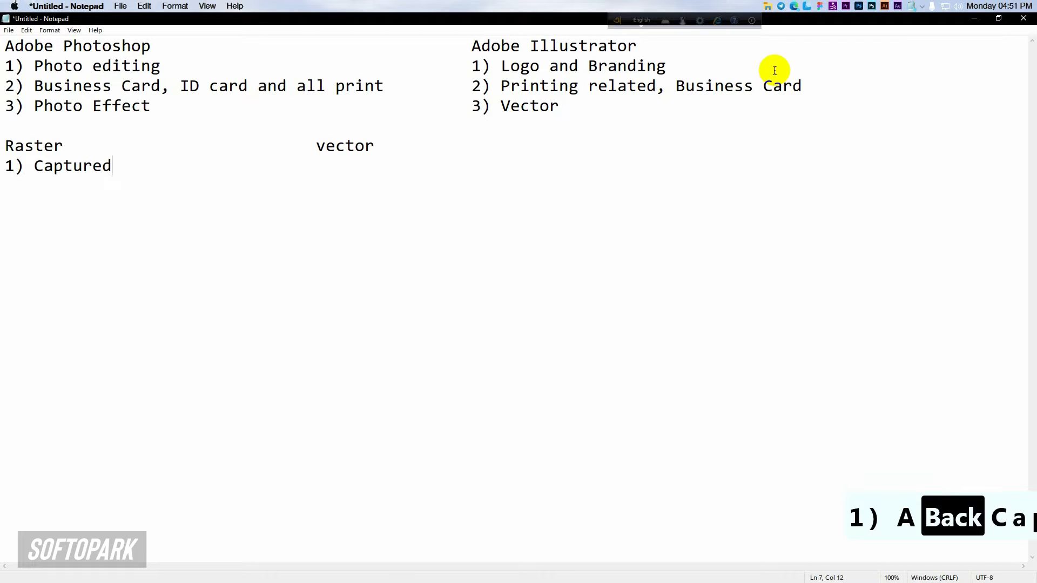
pyautogui.write('(')
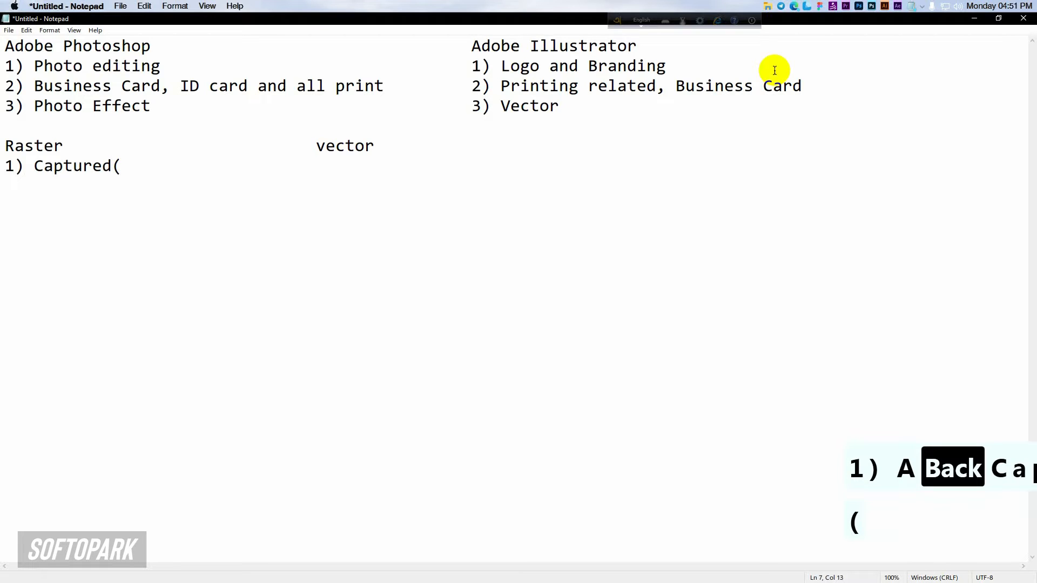
pyautogui.write('Limire')
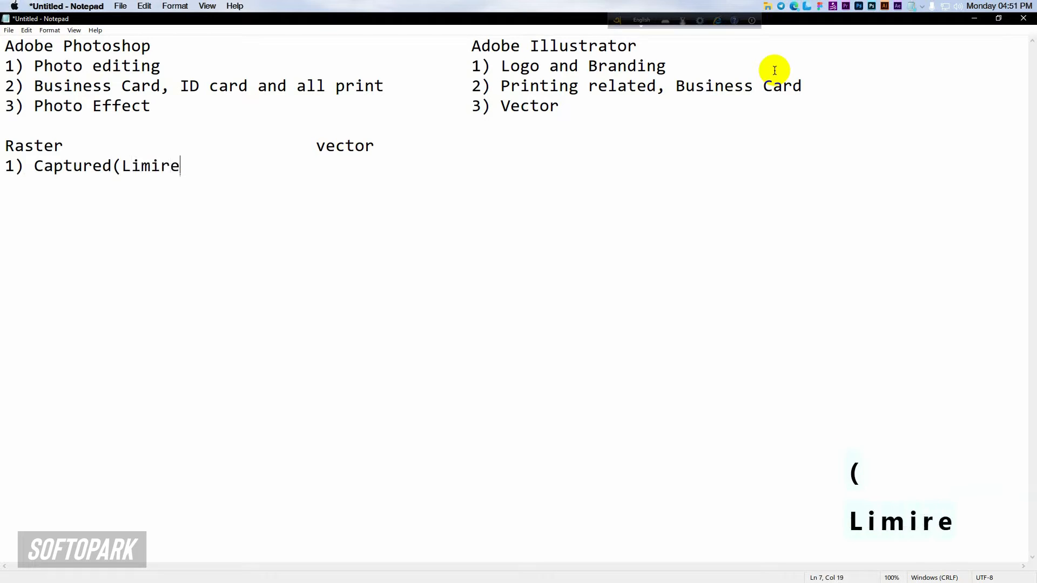
pyautogui.press('BackSpace')
pyautogui.press('BackSpace')
pyautogui.write('ted)')
# Step: Add the entry "2) Unlimited" on the same line, aligned under the vector heading
pyautogui.press('Tab')
pyautogui.press('Tab')
pyautogui.write('2)')
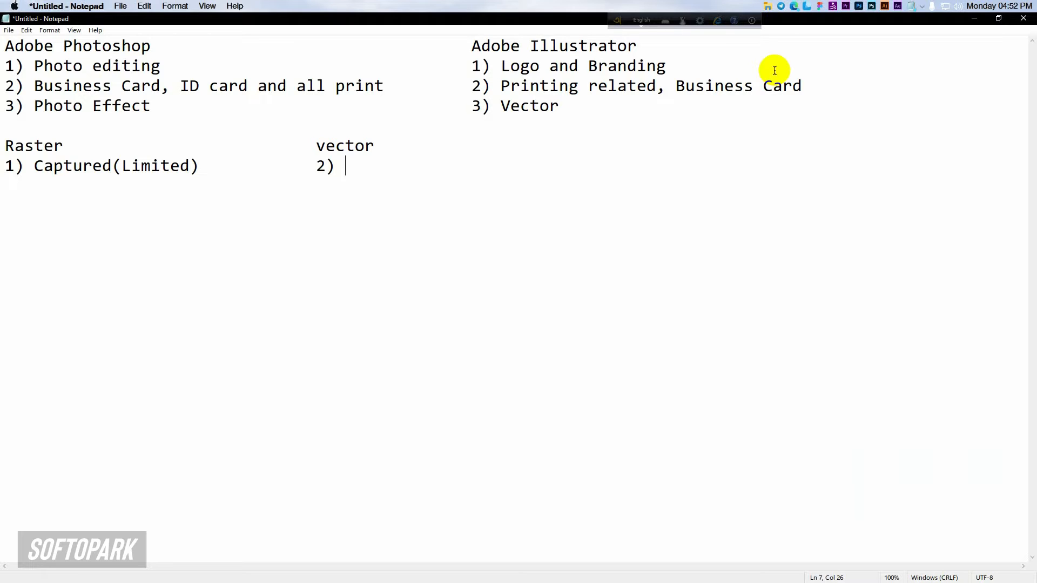
pyautogui.write('Unlimited')
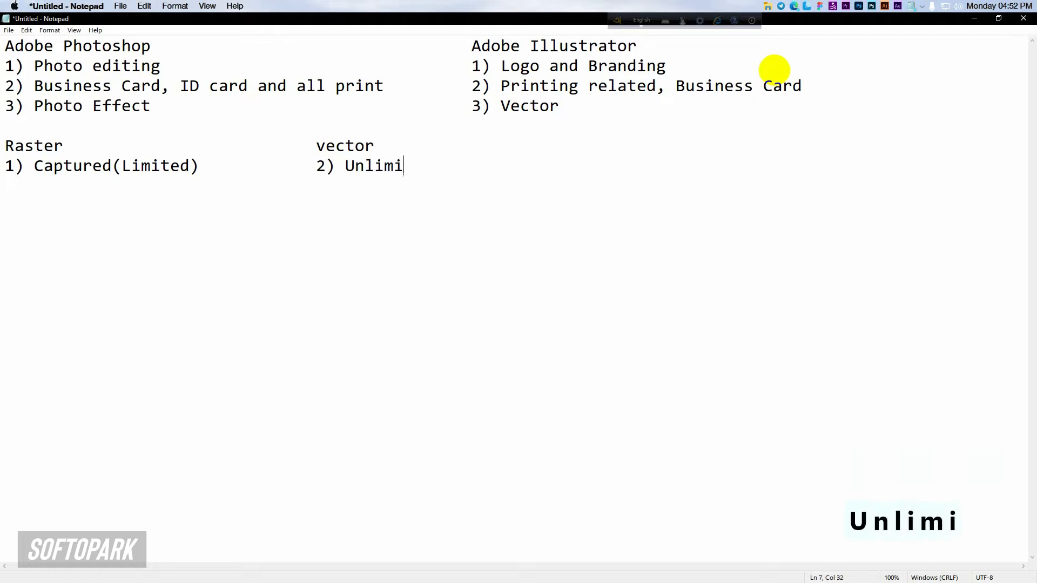
# Step: Expand the entry under the vector heading so it reads "2) Own Creation (Unlimited)"
pyautogui.press('Left')
pyautogui.press('Left')
pyautogui.press('Left')
pyautogui.press('Left')
pyautogui.press('Left')
pyautogui.press('Left')
pyautogui.press('Left')
pyautogui.press('Left')
pyautogui.press('Left')
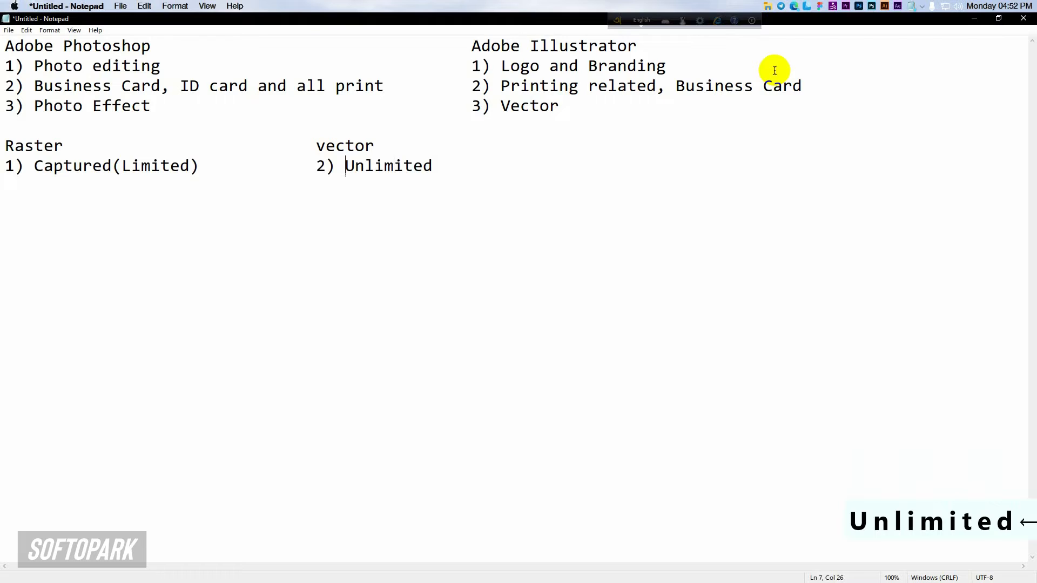
pyautogui.write('Own Creat')
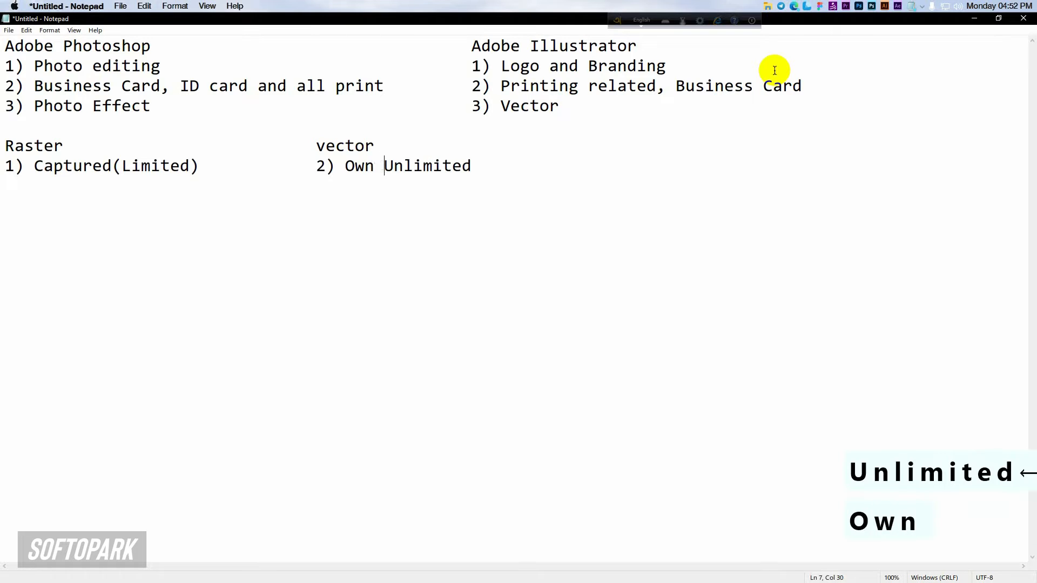
pyautogui.write('ion (')
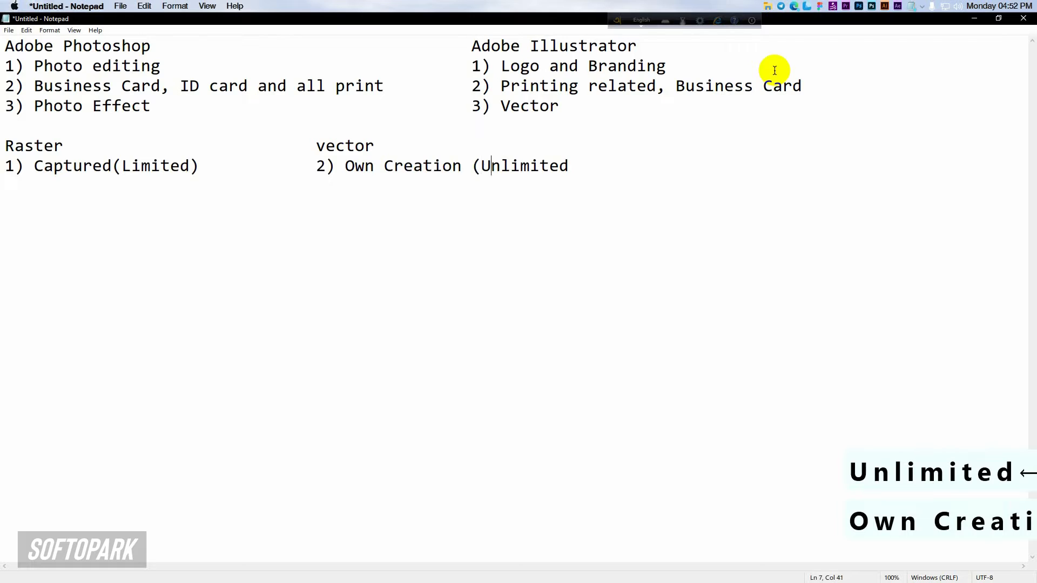
pyautogui.press('Right')
pyautogui.press('Right')
pyautogui.press('Right')
pyautogui.press('Right')
pyautogui.press('Right')
pyautogui.press('Right')
pyautogui.press('Right')
pyautogui.press('Right')
pyautogui.write(')')
# Step: Capitalize the second heading so it reads "Vector"
pyautogui.press('Up')
pyautogui.press('Left')
pyautogui.press('Left')
pyautogui.press('Left')
pyautogui.press('Left')
pyautogui.press('Left')
pyautogui.press('BackSpace')
pyautogui.write('V')
pyautogui.press('Down')
pyautogui.press('Down')
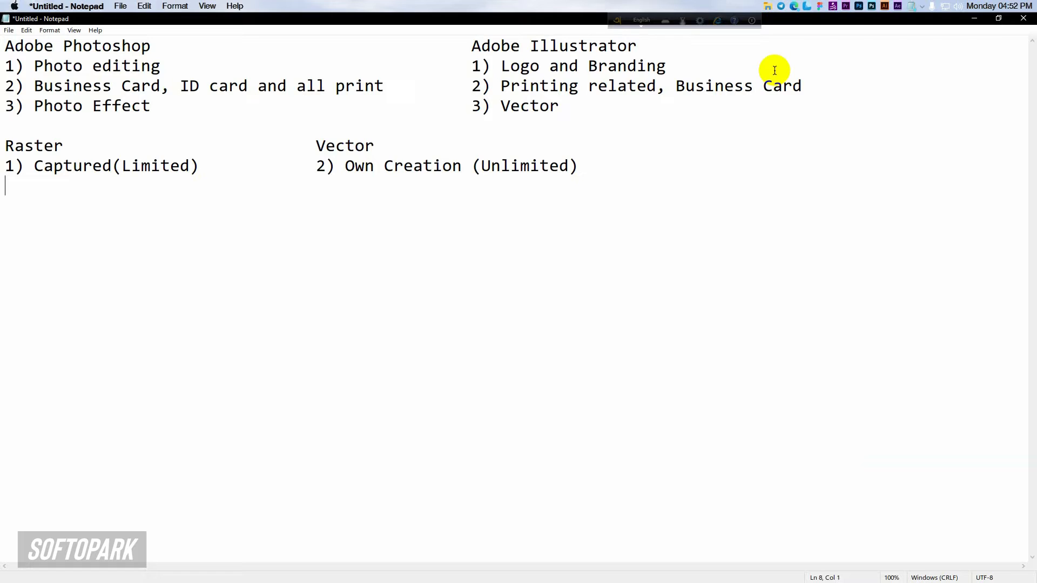
# Step: Shift the Vector heading and the "Own Creation (Unlimited)" entry to align with the Adobe Illustrator column
pyautogui.click(315, 146)
pyautogui.press('Tab')
pyautogui.press('Tab')
pyautogui.click(316, 166)
pyautogui.press('Tab')
pyautogui.press('Tab')
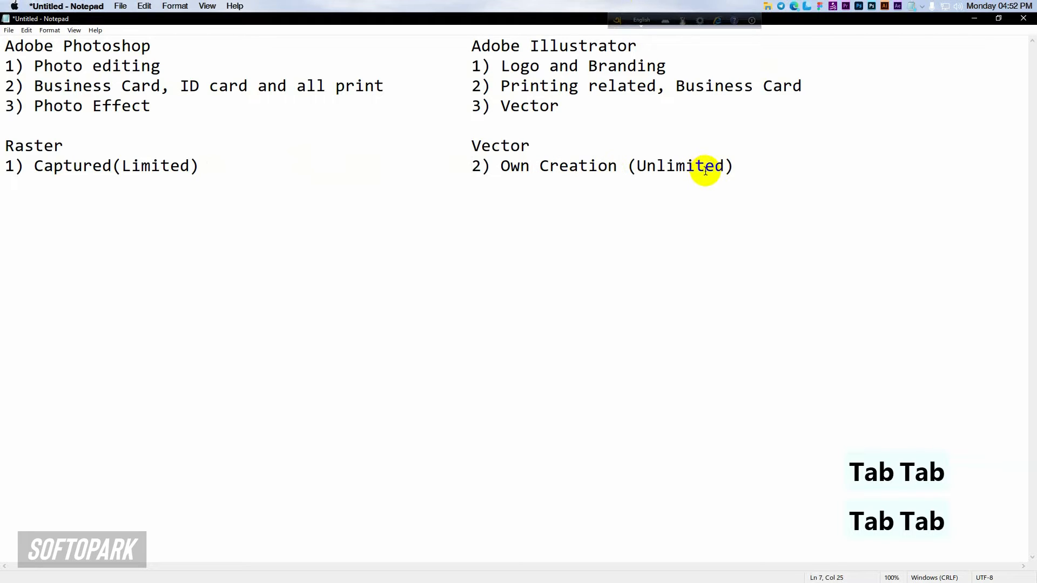
# Step: Renumber the "Captured(Limited)" and "Own Creation (Unlimited)" entries both as 4)
pyautogui.click(749, 171)
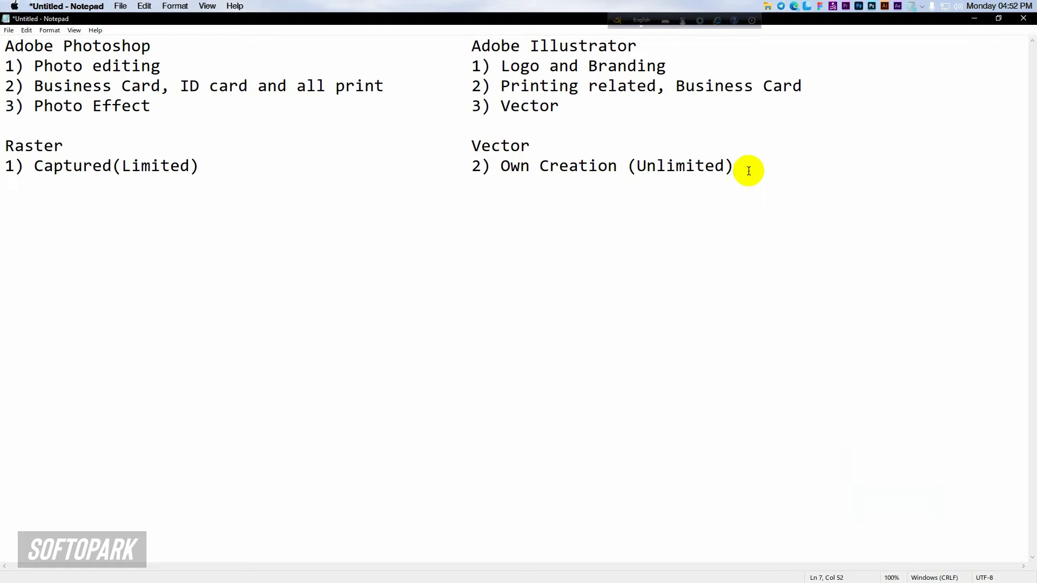
pyautogui.moveTo(15, 167); pyautogui.dragTo(1, 166)
pyautogui.write('4')
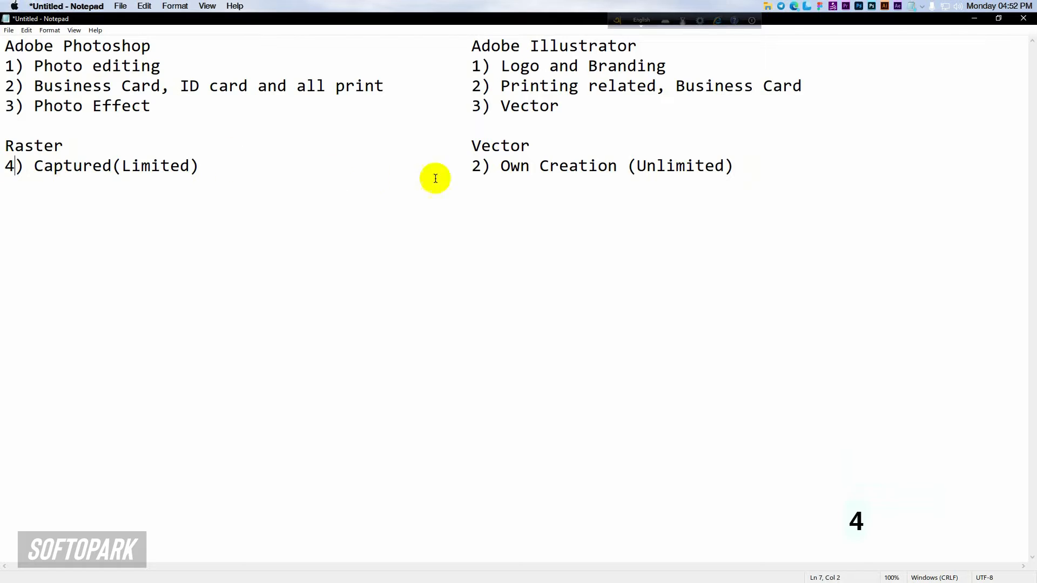
pyautogui.moveTo(481, 167); pyautogui.dragTo(476, 171)
pyautogui.write('4')
# Step: Start a new line numbered "5)" in the Raster column and add "5) More Easy" aligned in the Vector column
pyautogui.click(829, 168)
pyautogui.press('Return')
pyautogui.write('5)')
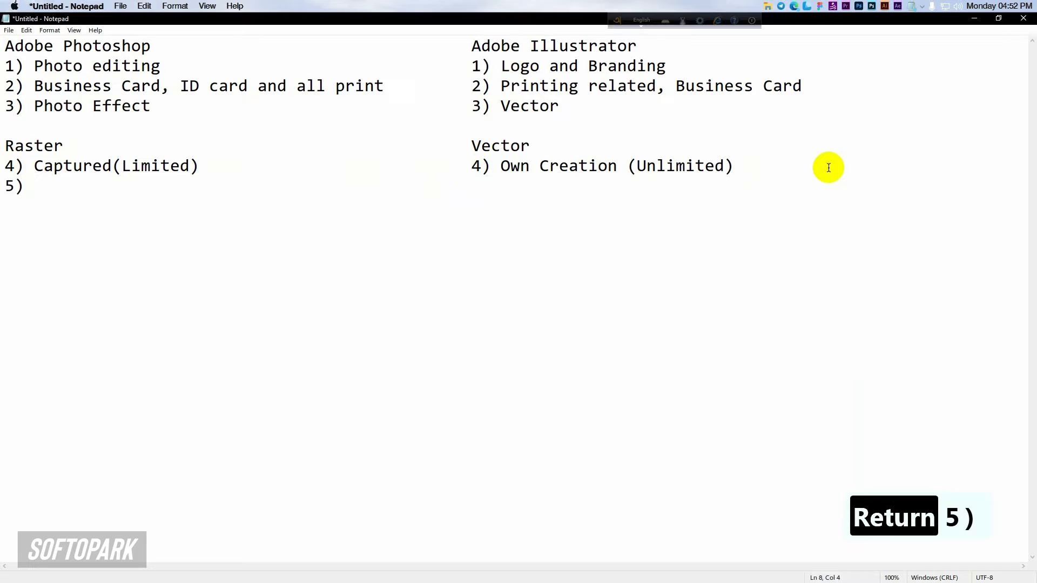
pyautogui.press('Tab')
pyautogui.press('Tab')
pyautogui.press('Tab')
pyautogui.press('Tab')
pyautogui.press('Tab')
pyautogui.press('Tab')
pyautogui.write('5')
pyautogui.write(') M')
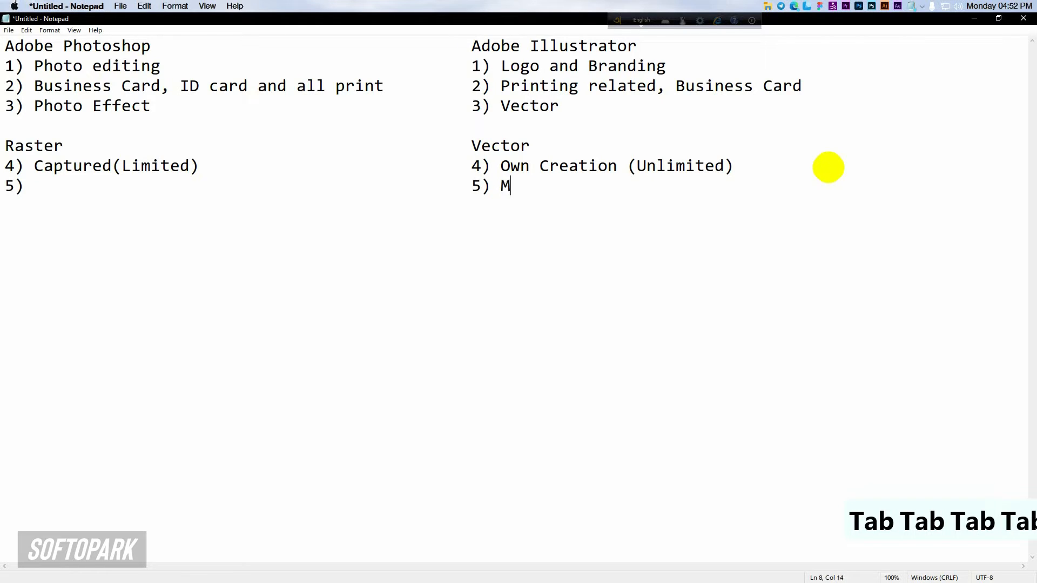
pyautogui.write('ore Easy')
# Step: Complete entry 5) in the Raster column with the text "Not so tough but AI is better"
pyautogui.press('Left')
pyautogui.press('Left')
pyautogui.press('Left')
pyautogui.press('Left')
pyautogui.press('Left')
pyautogui.press('Left')
pyautogui.press('Left')
pyautogui.press('Left')
pyautogui.press('Left')
pyautogui.press('Left')
pyautogui.press('Left')
pyautogui.press('Left')
pyautogui.press('Left')
pyautogui.press('Left')
pyautogui.press('Left')
pyautogui.press('Left')
pyautogui.press('Left')
pyautogui.press('Left')
pyautogui.press('Left')
pyautogui.press('Left')
pyautogui.press('Left')
pyautogui.press('Left')
pyautogui.press('Left')
pyautogui.press('Left')
pyautogui.press('Left')
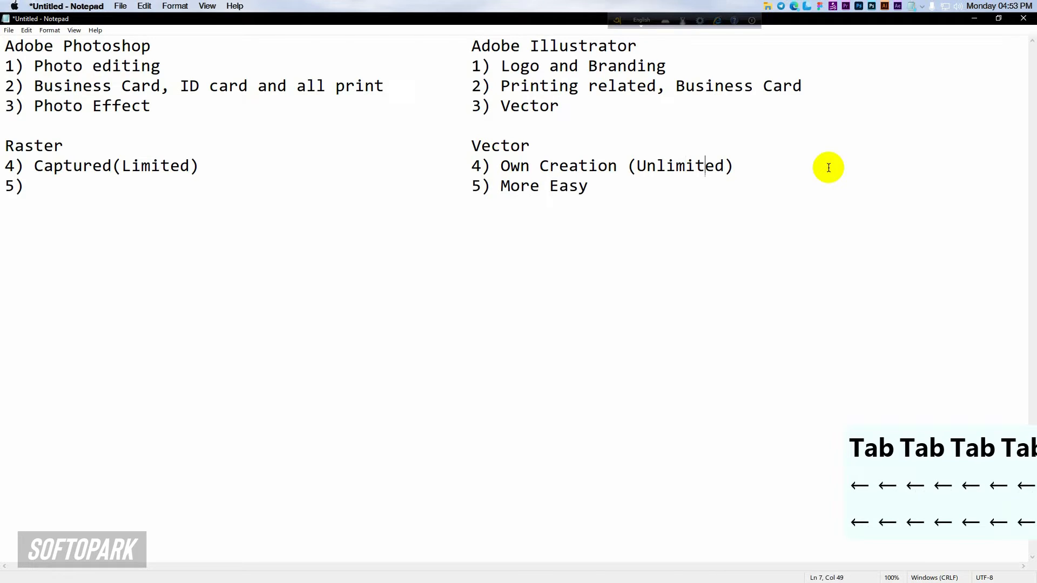
pyautogui.click(37, 180)
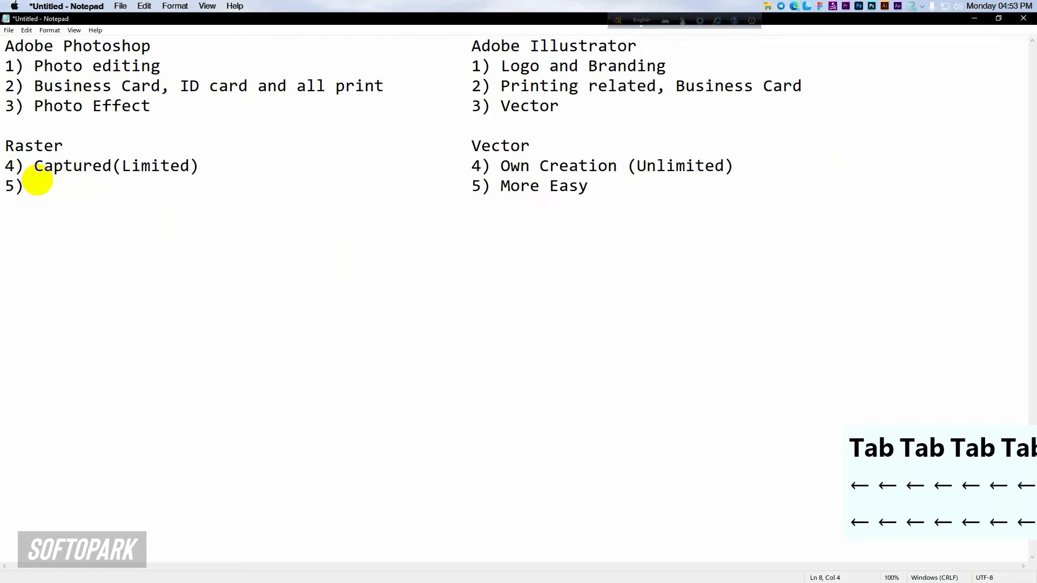
pyautogui.write('Not so t')
pyautogui.write('ough ')
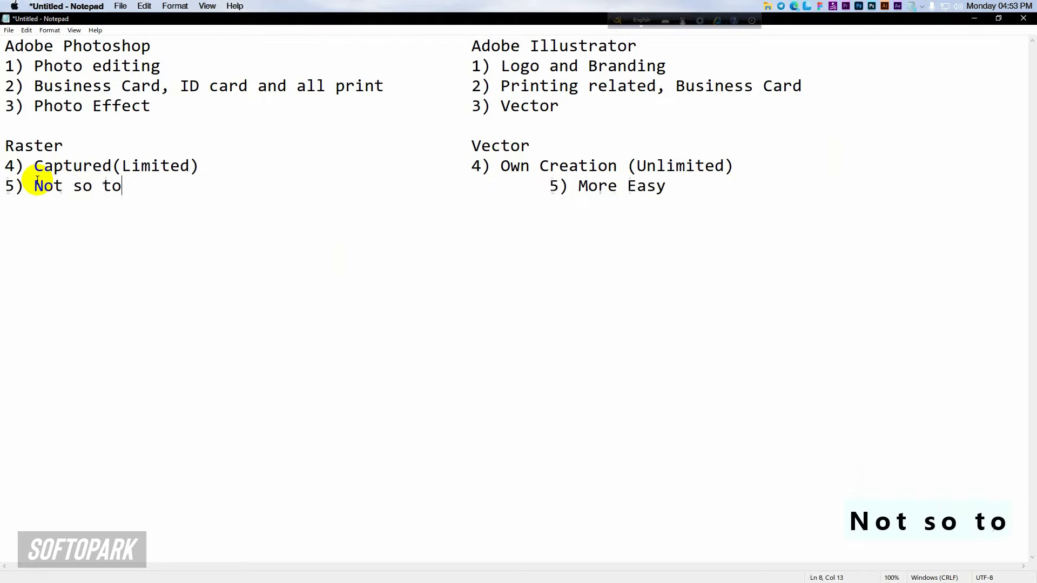
pyautogui.write('but AI is be')
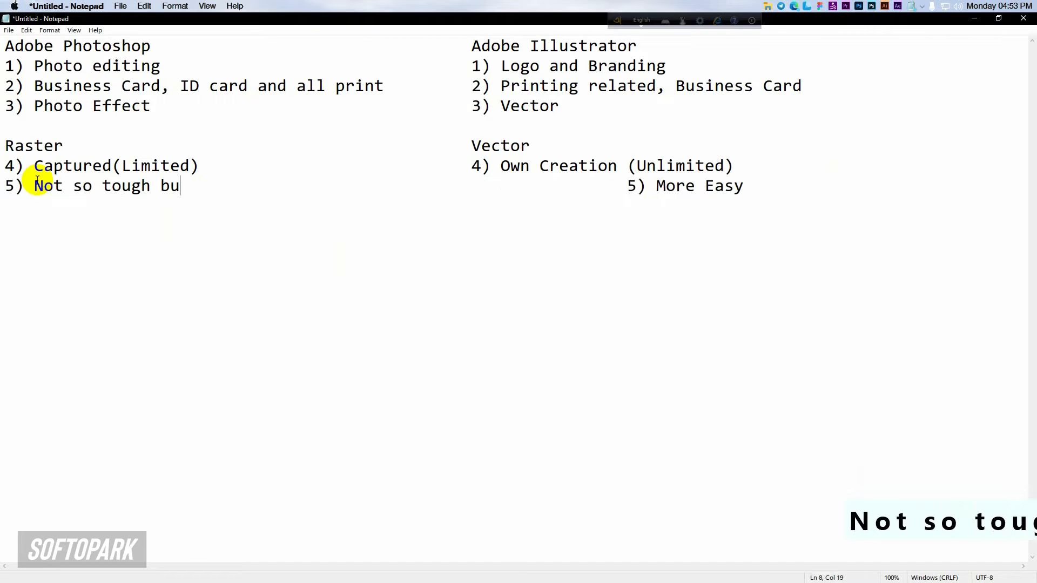
pyautogui.write('tter')
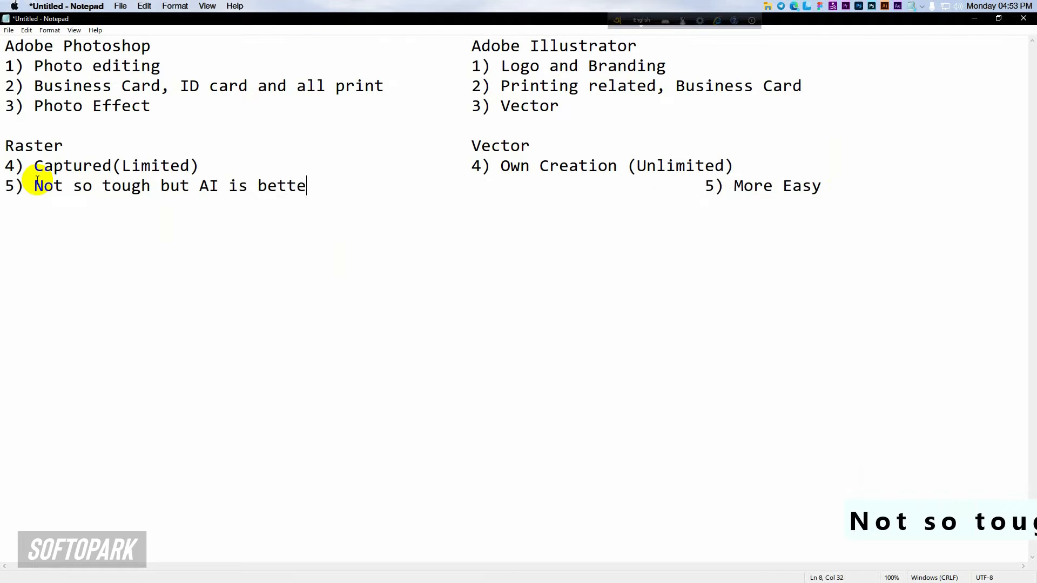
# Step: Remove the extra spacing before "5) More Easy" so it lines up with the Vector column
pyautogui.press('Right')
pyautogui.press('Right')
pyautogui.press('Right')
pyautogui.press('Right')
pyautogui.press('Right')
pyautogui.press('Right')
pyautogui.press('Right')
pyautogui.press('Left')
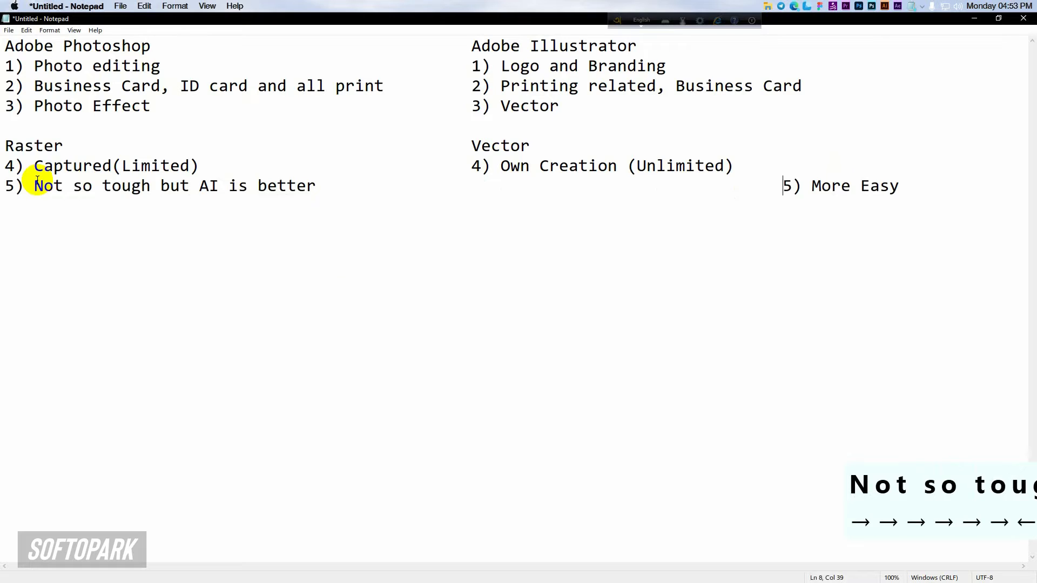
pyautogui.press('BackSpace')
pyautogui.press('BackSpace')
pyautogui.press('BackSpace')
pyautogui.press('BackSpace')
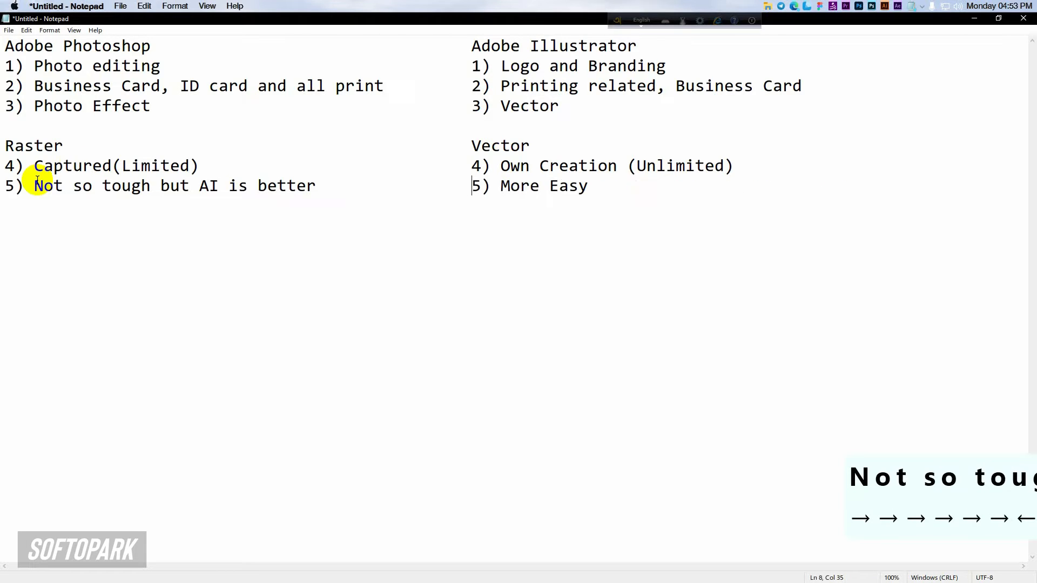
# Step: Add the entry "6) Non-printable" on a new line in the Raster column and move over to the Vector column
pyautogui.click(605, 190)
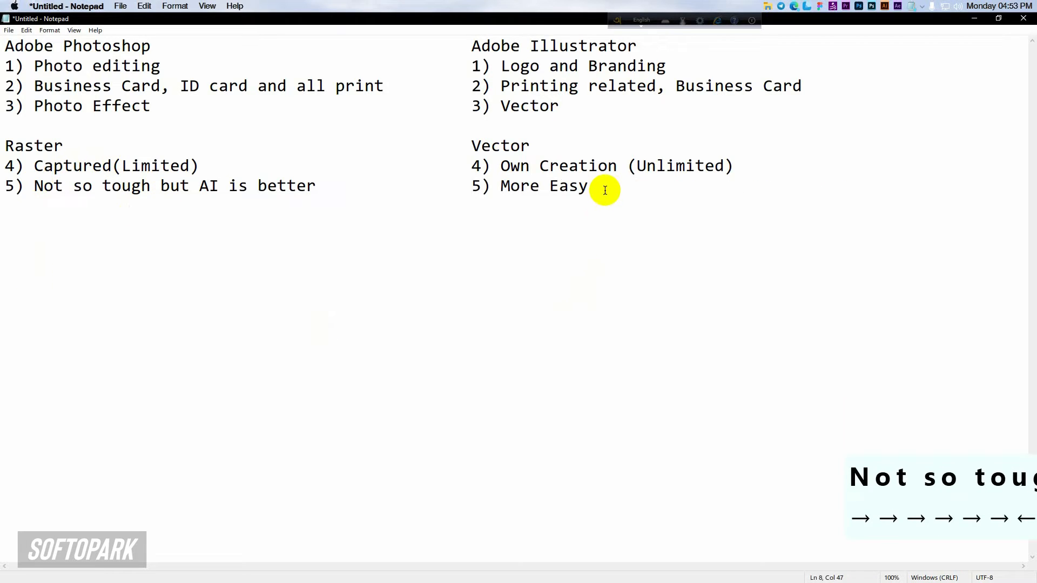
pyautogui.press('Return')
pyautogui.write('6) Non')
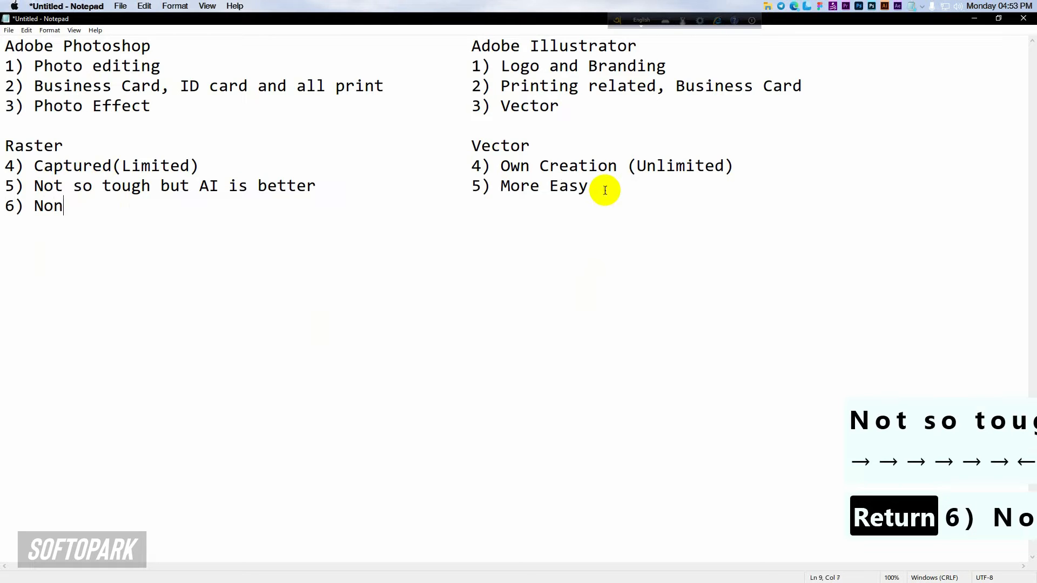
pyautogui.write('-prin')
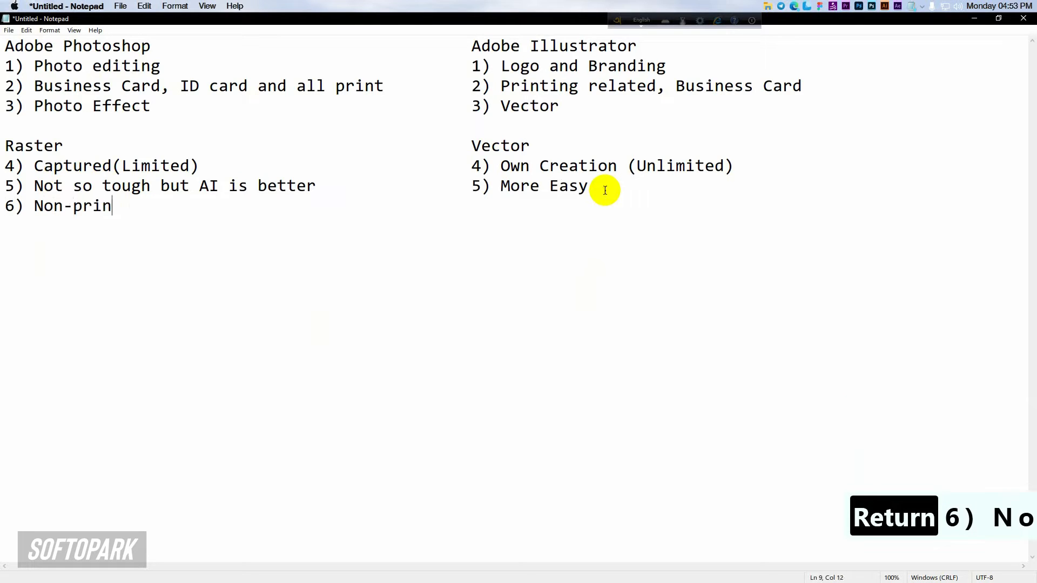
pyautogui.write('table')
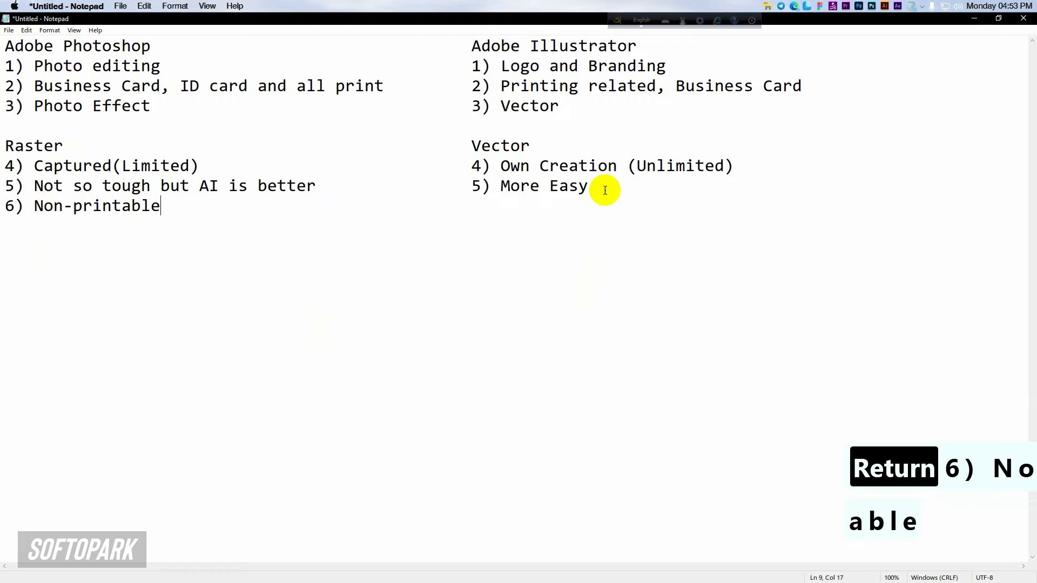
pyautogui.press('Tab')
pyautogui.press('Tab')
pyautogui.press('Tab')
pyautogui.press('Tab')
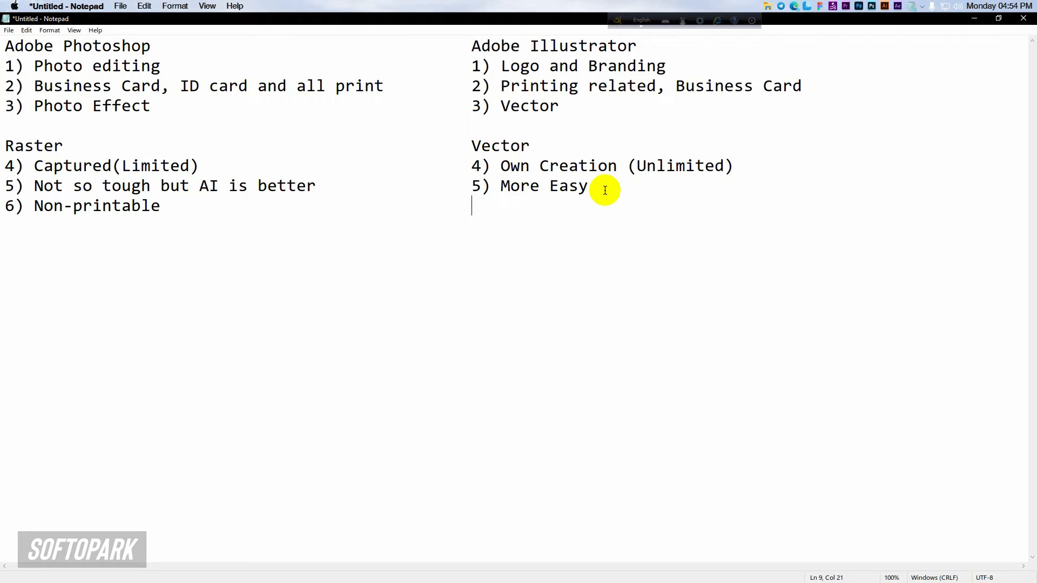
# Step: Switch to Adobe Illustrator 2020 and look over its file, export, edit, selection and effect commands
pyautogui.click(885, 9)
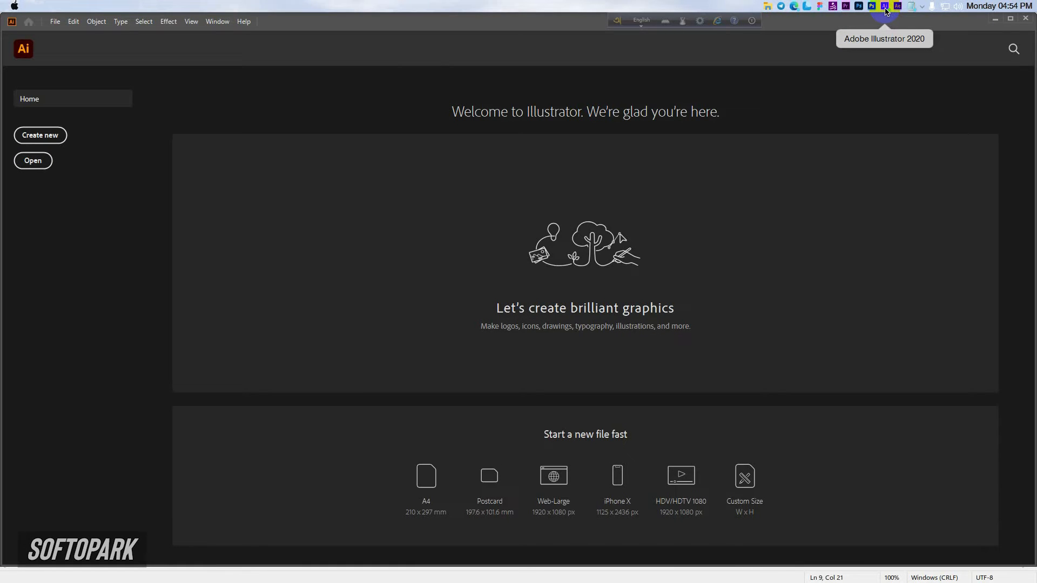
pyautogui.click(50, 23)
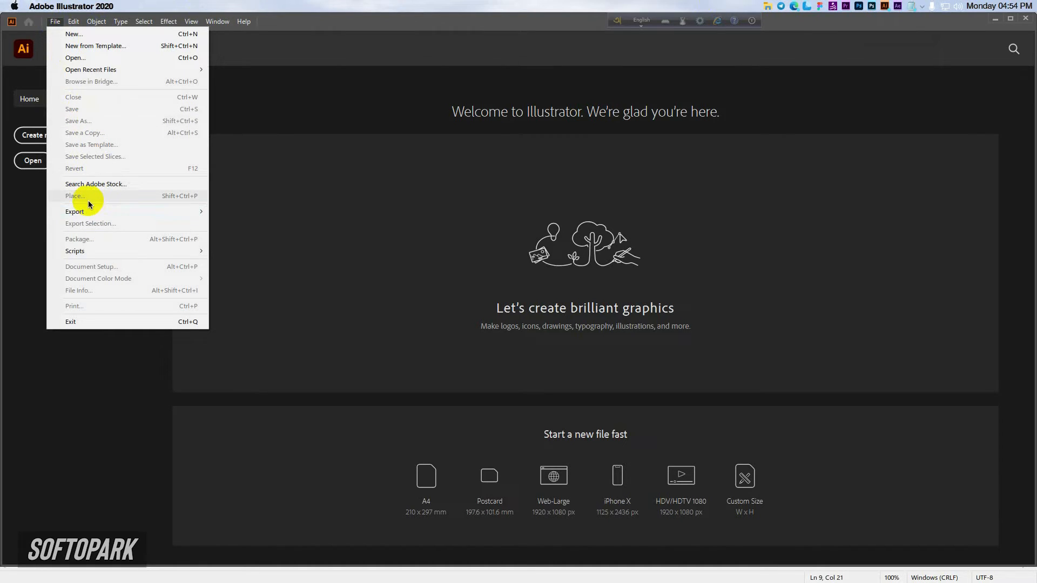
pyautogui.moveTo(90, 214)
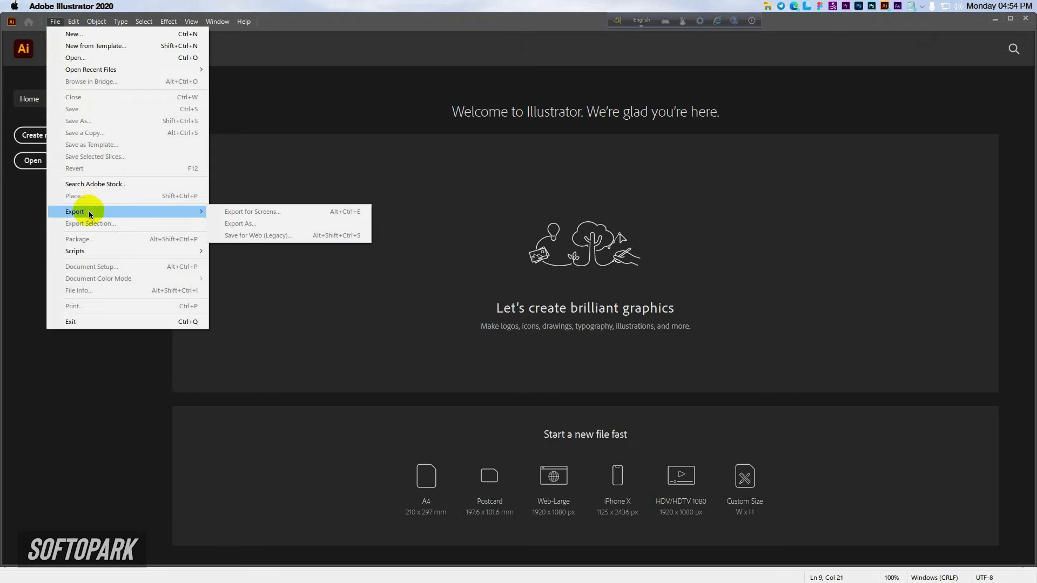
pyautogui.click(299, 239)
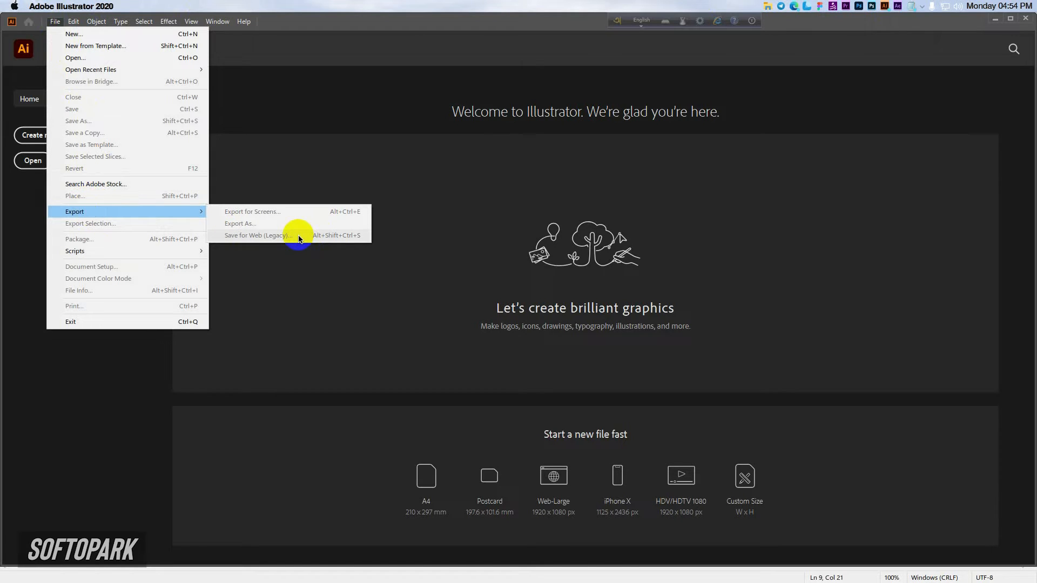
pyautogui.moveTo(75, 22)
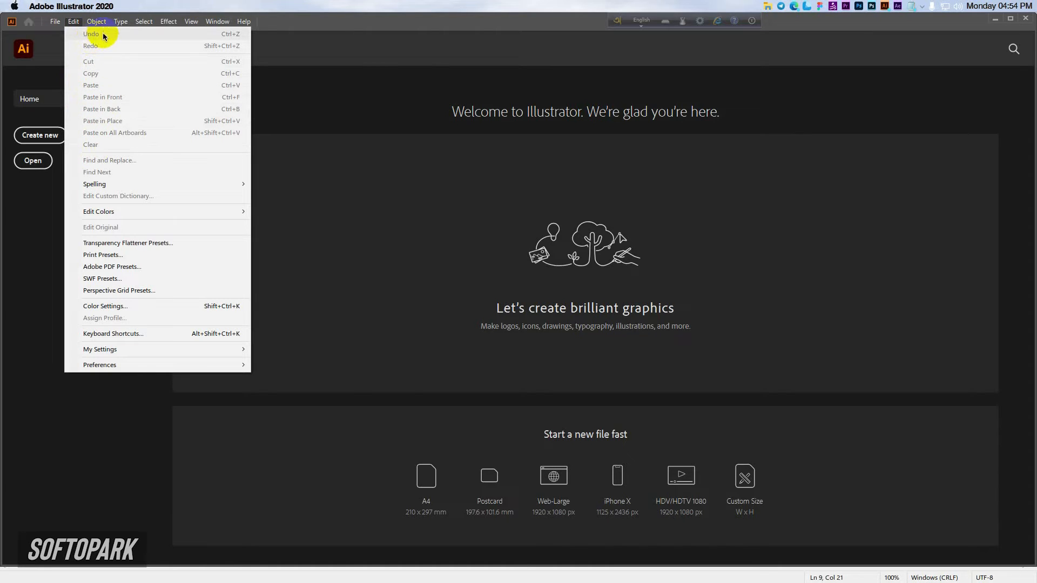
pyautogui.moveTo(223, 22)
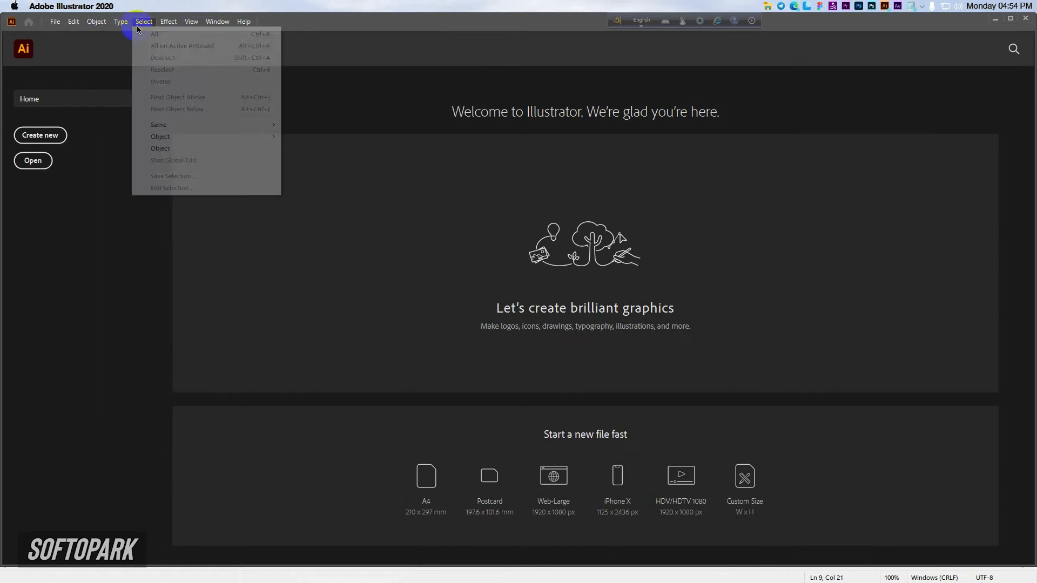
pyautogui.moveTo(160, 26)
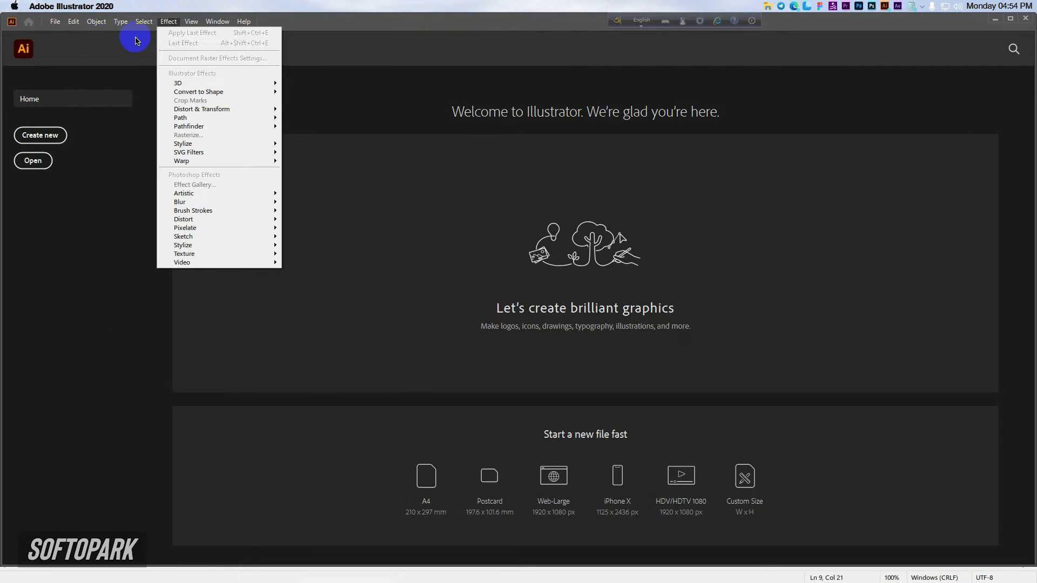
# Step: Create a new Illustrator document 1000 px wide and 1000 px high, with pixels as the unit
pyautogui.click(55, 22)
pyautogui.click(55, 22)
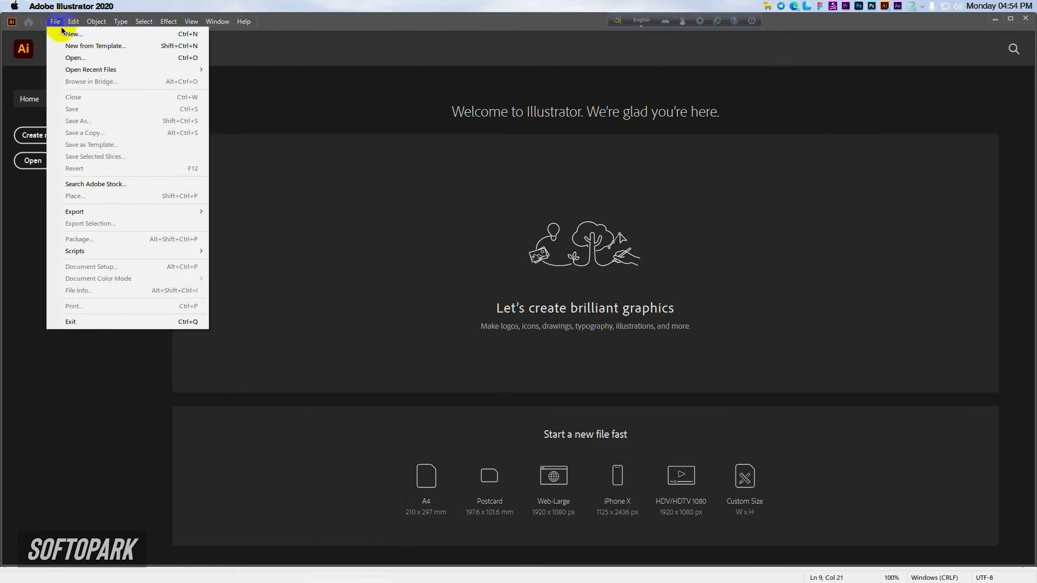
pyautogui.click(62, 32)
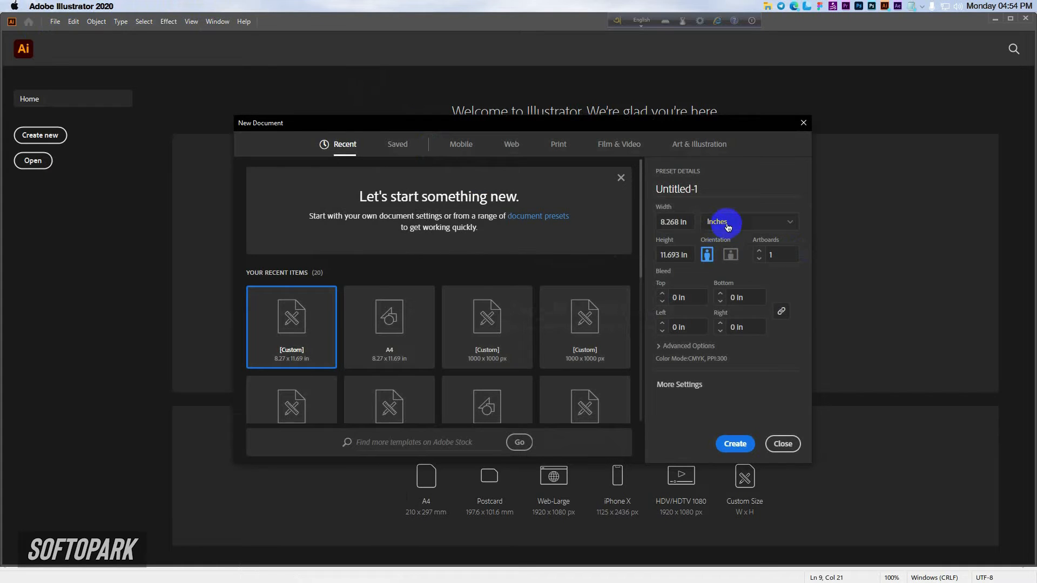
pyautogui.click(728, 226)
pyautogui.click(720, 331)
pyautogui.click(687, 222)
pyautogui.write('1000')
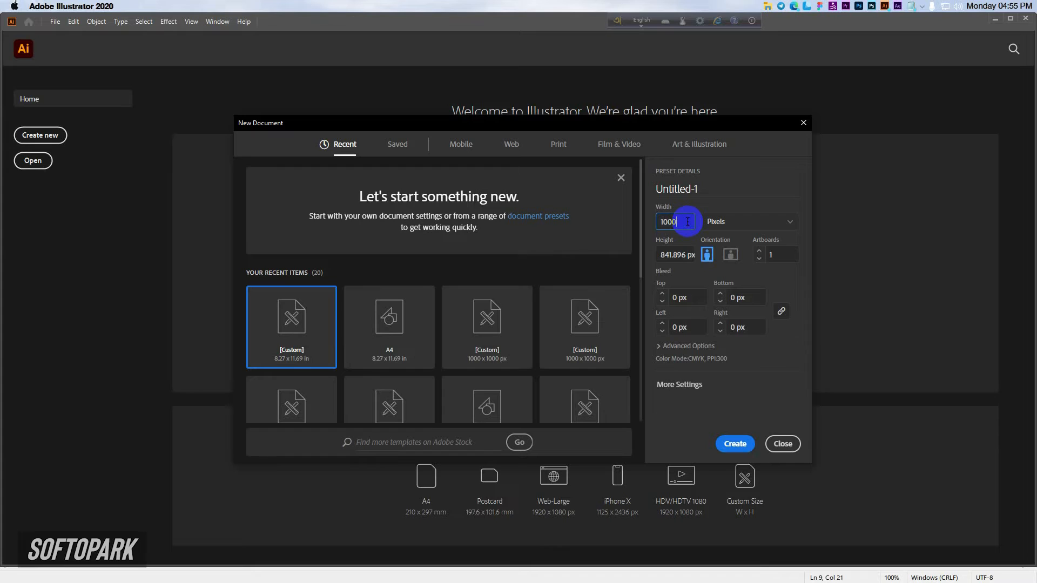
pyautogui.press('Tab')
pyautogui.write('1000')
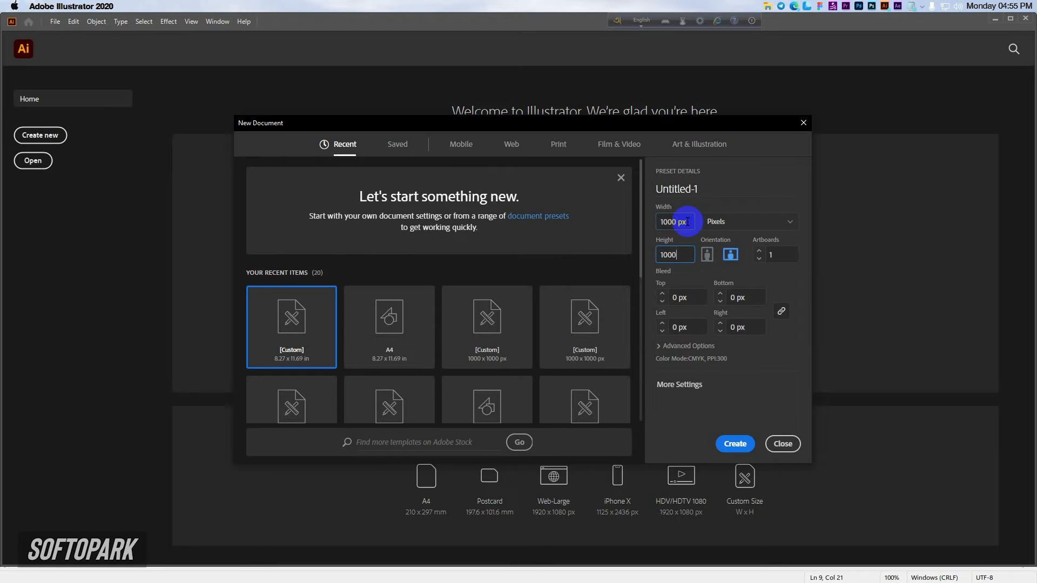
pyautogui.press('Return')
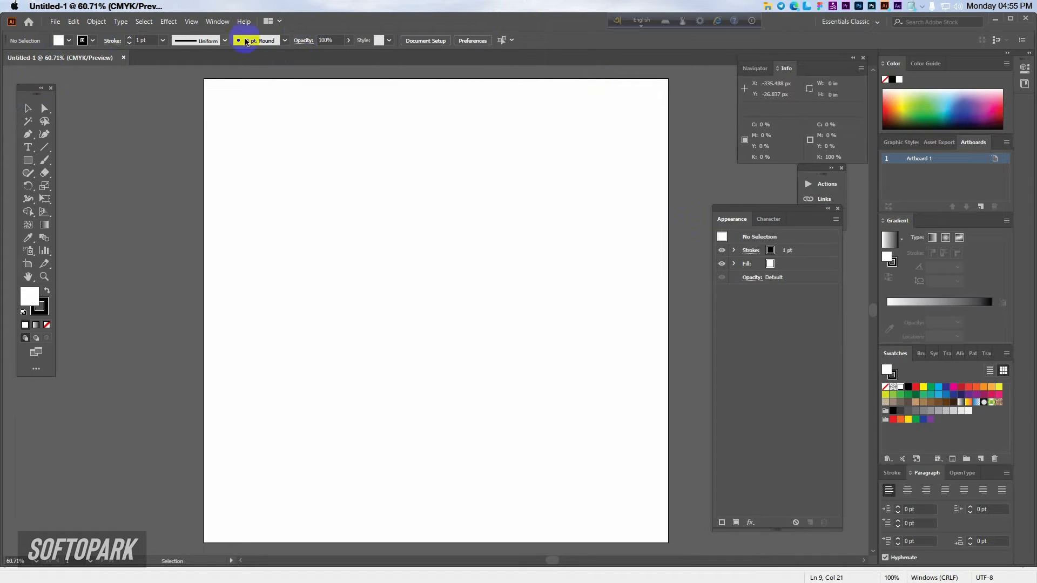
# Step: Shift the floating Illustrator tools closer to the window edge and tile the Illustrator window to the right half of the screen
pyautogui.moveTo(35, 88); pyautogui.dragTo(27, 94)
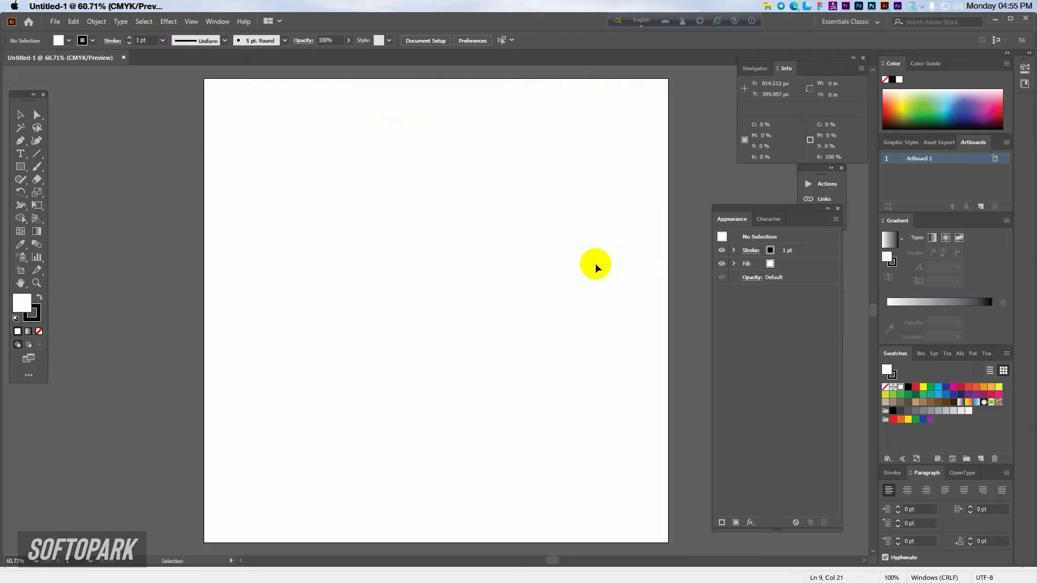
pyautogui.click(19, 115)
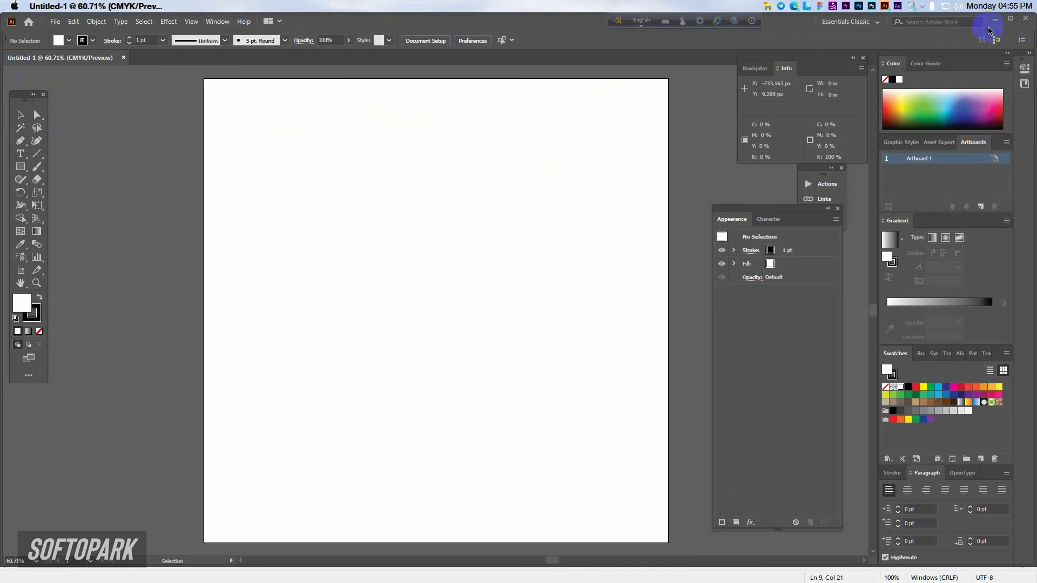
pyautogui.click(1012, 20)
pyautogui.click(1013, 20)
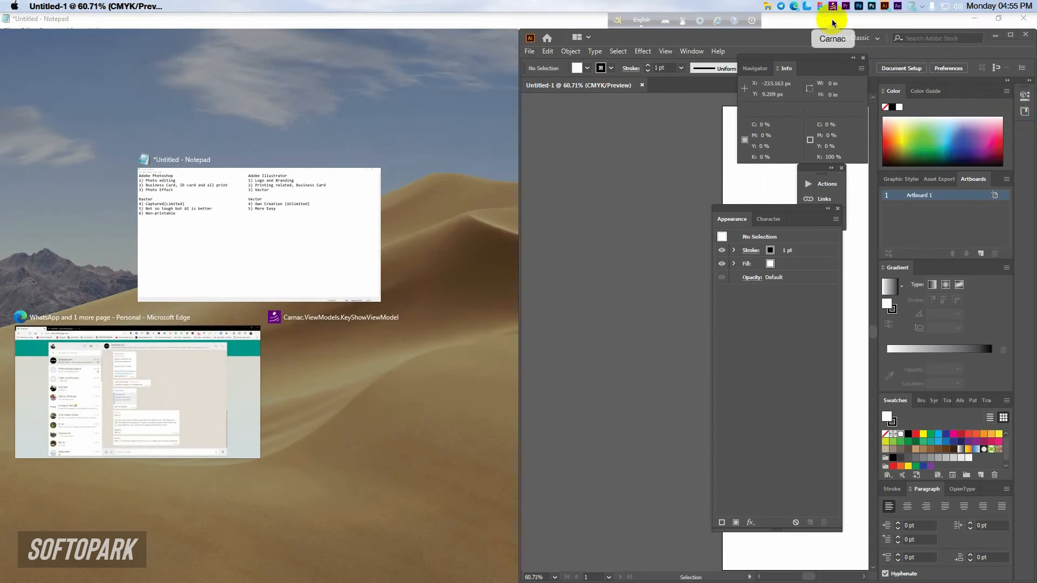
# Step: Launch Adobe Photoshop 2021 and gather Illustrator's Tools, Appearance and Info panels inside the Illustrator window
pyautogui.click(860, 8)
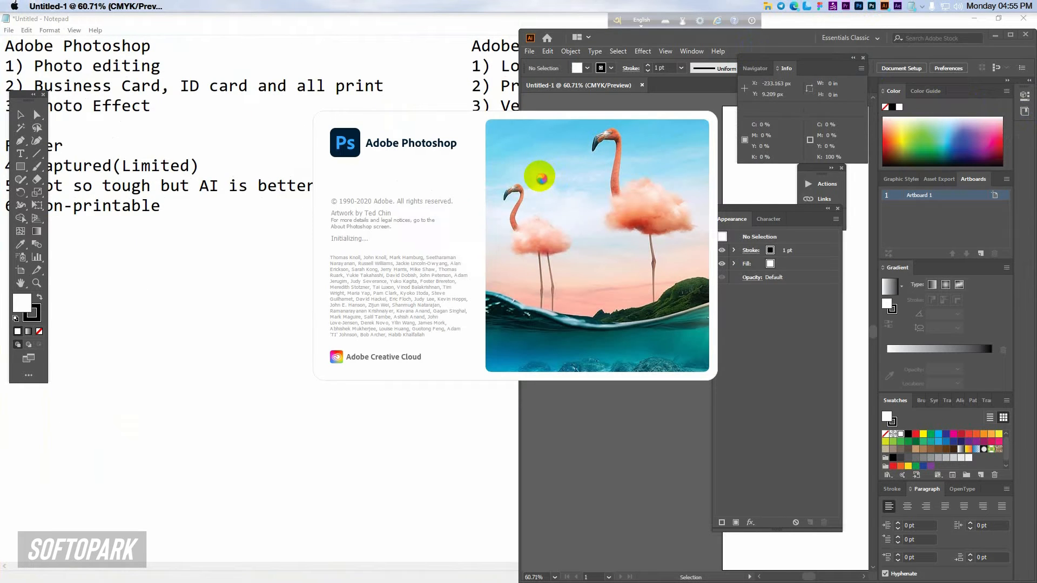
pyautogui.moveTo(24, 97); pyautogui.dragTo(532, 108)
pyautogui.moveTo(797, 211); pyautogui.dragTo(953, 227)
pyautogui.moveTo(815, 65); pyautogui.dragTo(953, 325)
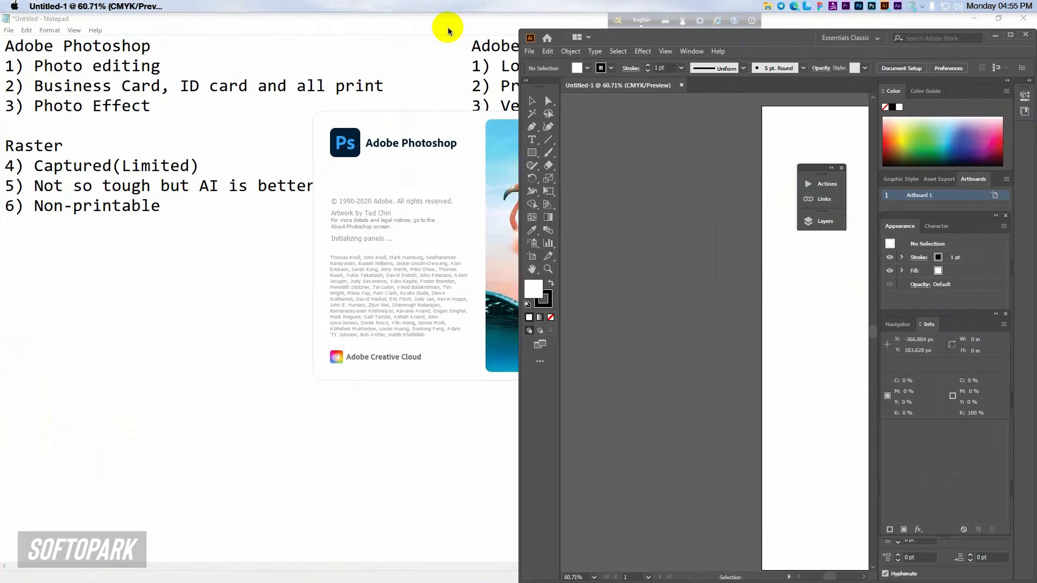
# Step: Tile Photoshop to the left half of the screen and create a 1000 x 1000 px RGB document at 72 pixels/inch
pyautogui.moveTo(493, 35); pyautogui.dragTo(2, 33)
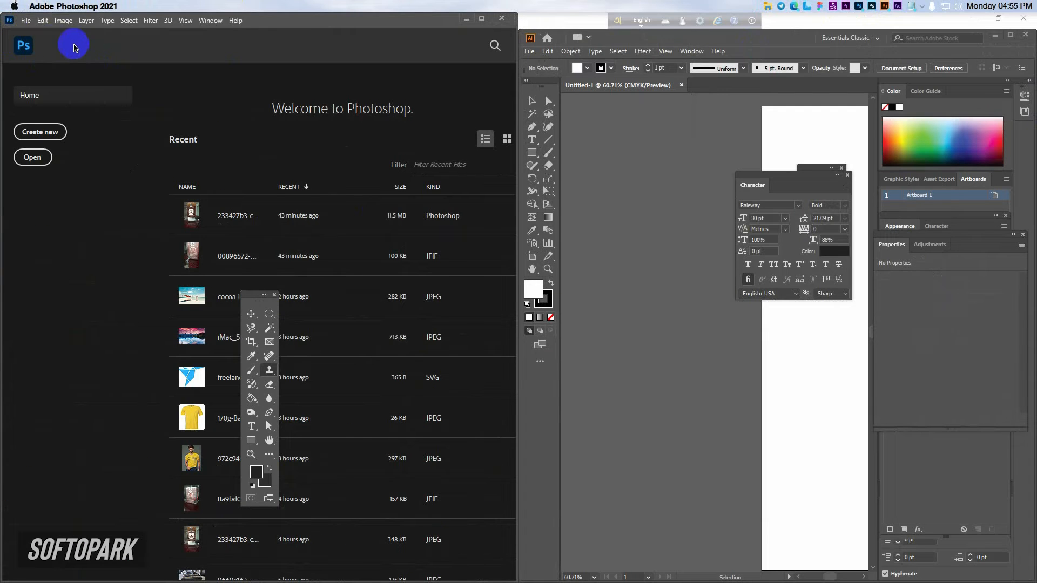
pyautogui.click(26, 20)
pyautogui.click(34, 31)
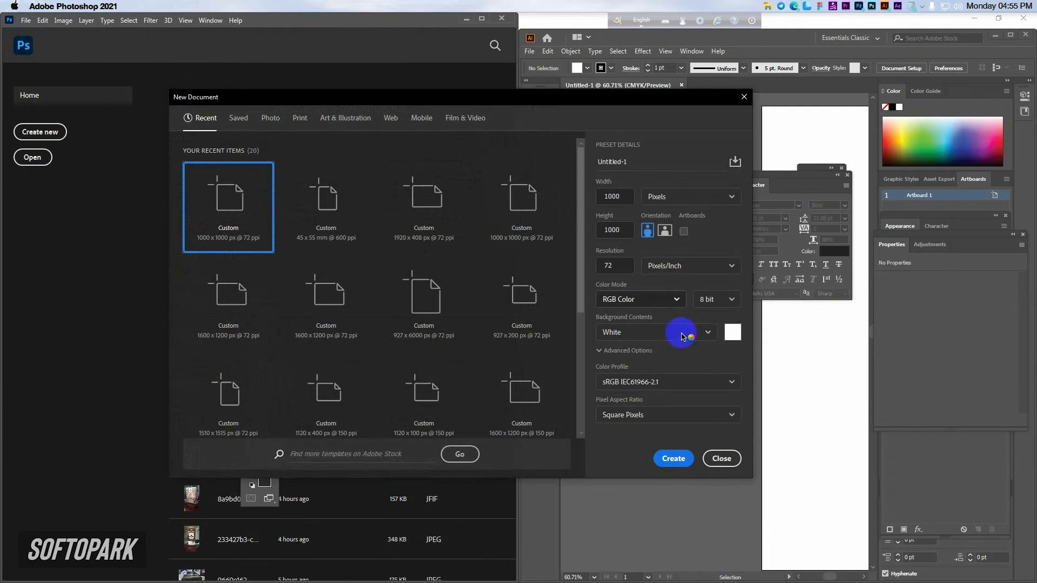
pyautogui.click(675, 458)
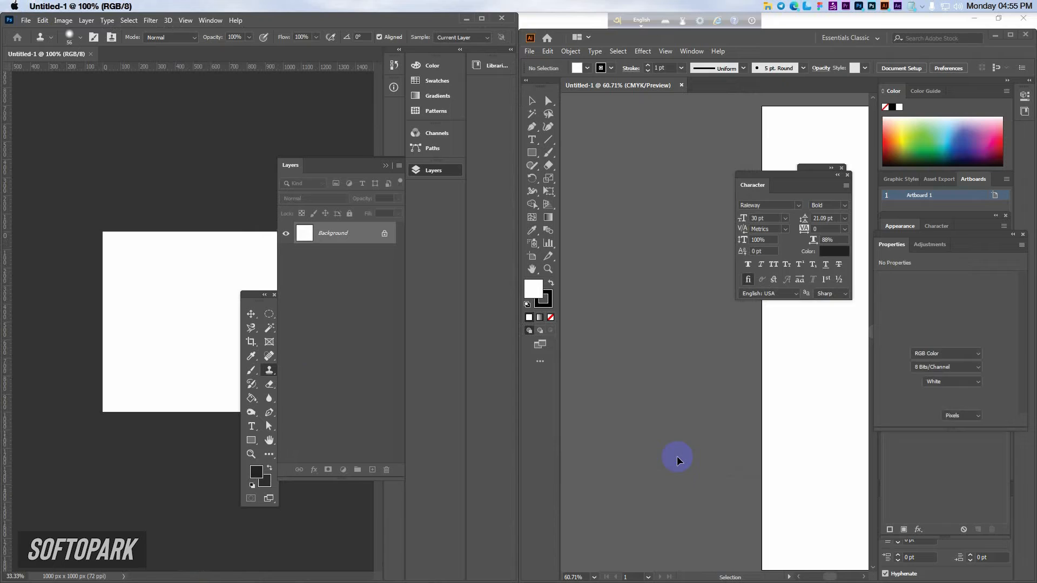
# Step: Place the floating tools of both programs beside their canvases and collapse Photoshop's Layers panel
pyautogui.moveTo(256, 296); pyautogui.dragTo(54, 204)
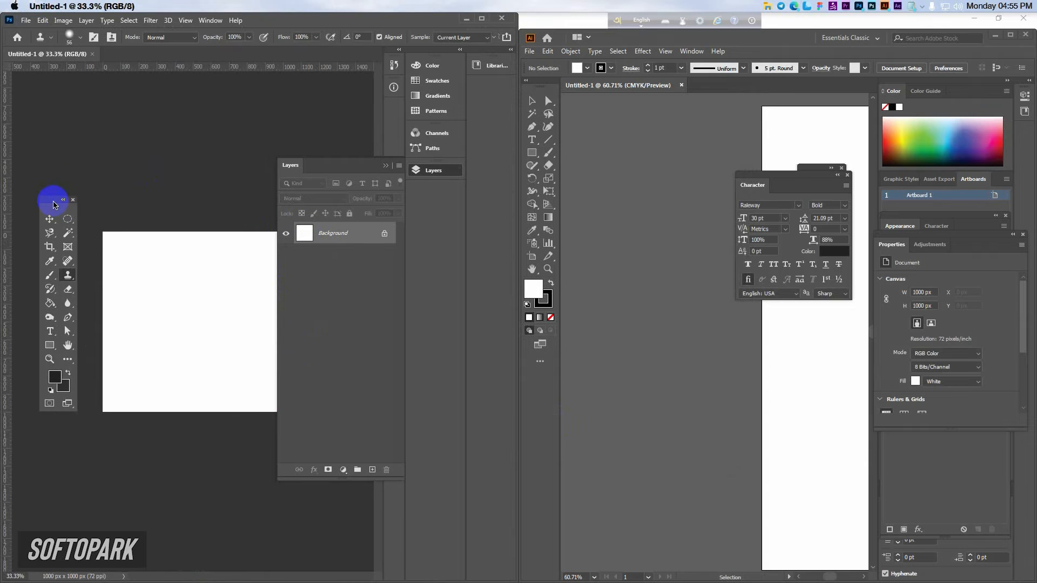
pyautogui.moveTo(539, 81); pyautogui.dragTo(561, 137)
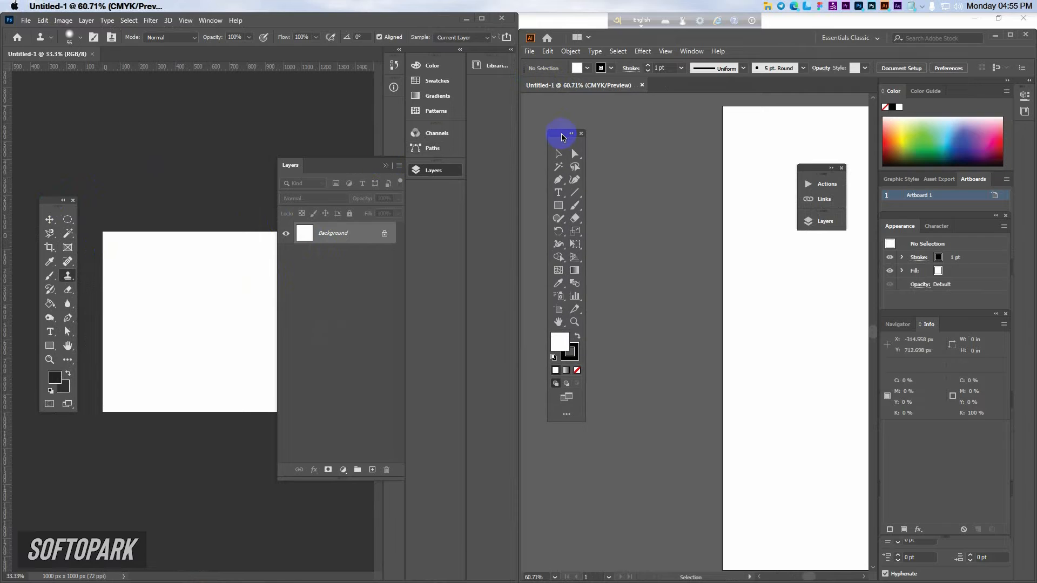
pyautogui.click(386, 165)
pyautogui.moveTo(76, 178); pyautogui.dragTo(54, 197)
pyautogui.scroll(1, 155, 292)
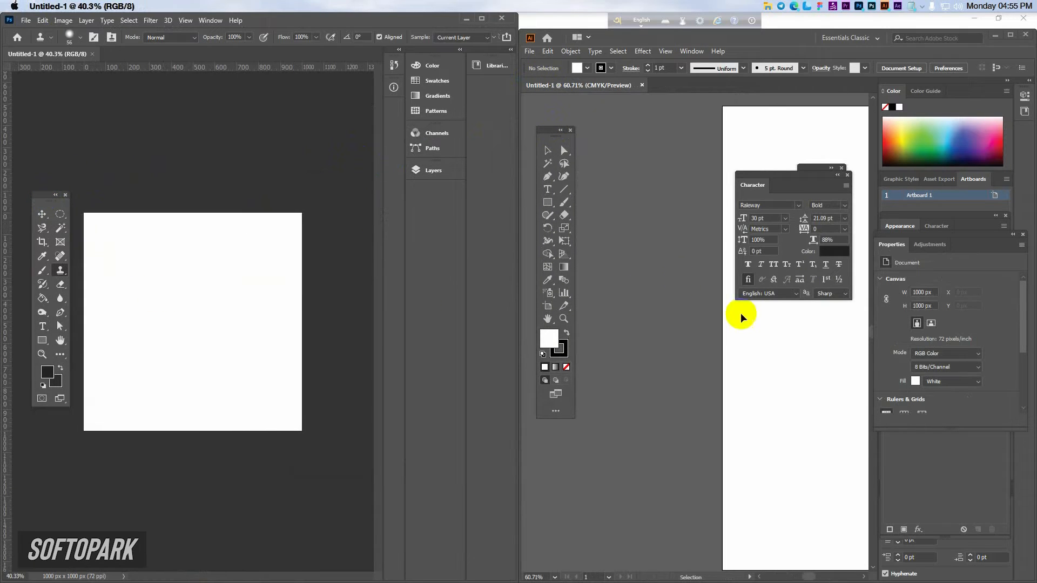
# Step: Bring Illustrator's whole artboard into view at 25% zoom and move the Actions, Links and Layers panel group clear of it
pyautogui.click(787, 351)
pyautogui.scroll(-3, 787, 351)
pyautogui.moveTo(787, 351); pyautogui.dragTo(668, 359)
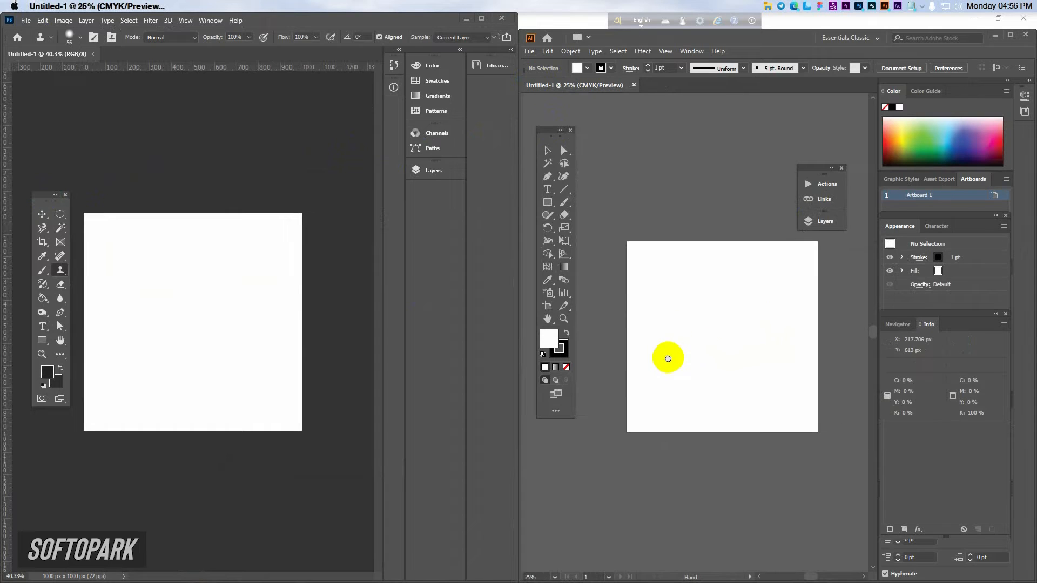
pyautogui.moveTo(815, 167); pyautogui.dragTo(824, 148)
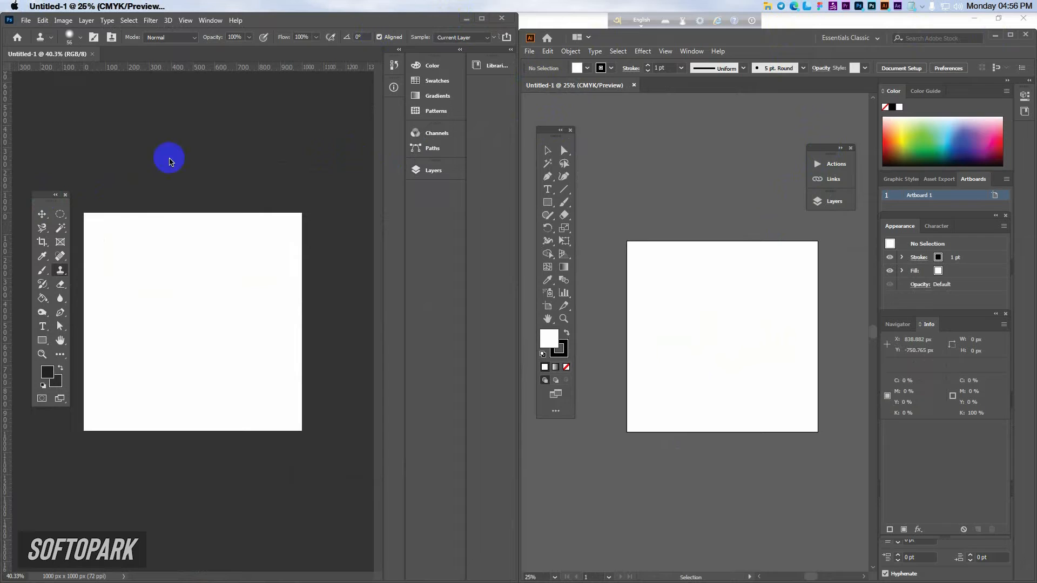
# Step: Go through Photoshop's Move, Elliptical Marquee and Magnetic Lasso tools, ending with the Move tool active
pyautogui.click(44, 216)
pyautogui.click(59, 215)
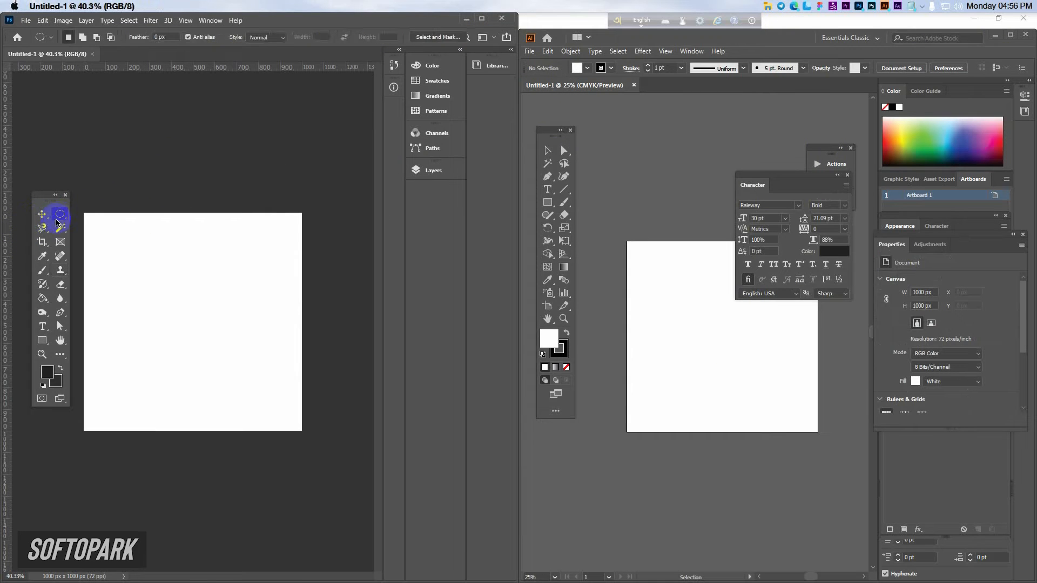
pyautogui.click(44, 229)
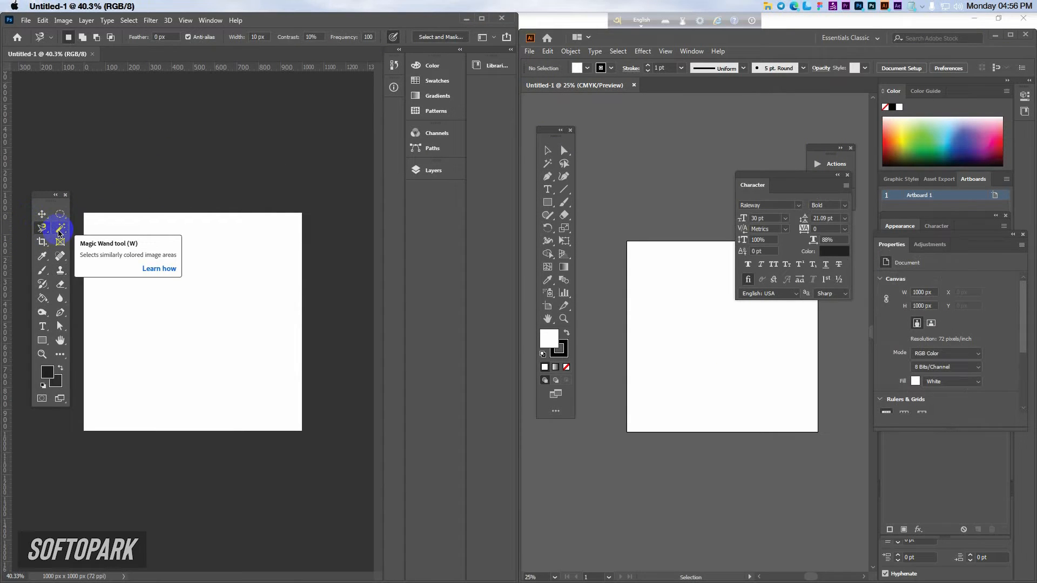
pyautogui.click(42, 214)
pyautogui.click(195, 256)
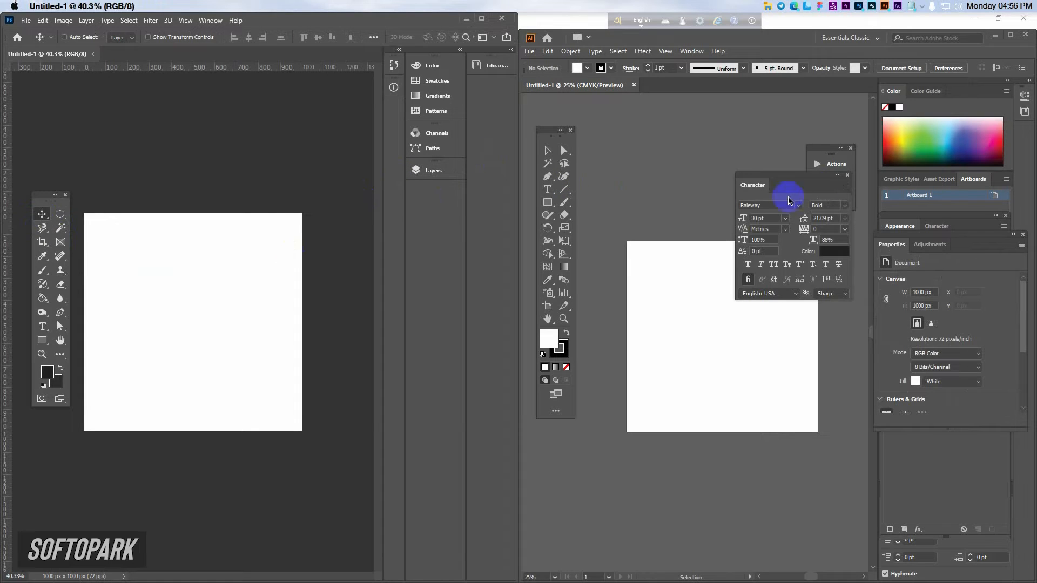
# Step: Move Photoshop's Character panel off the Illustrator artboard and go over Illustrator's Selection, Direct Selection and Pen tools
pyautogui.moveTo(831, 175); pyautogui.dragTo(999, 168)
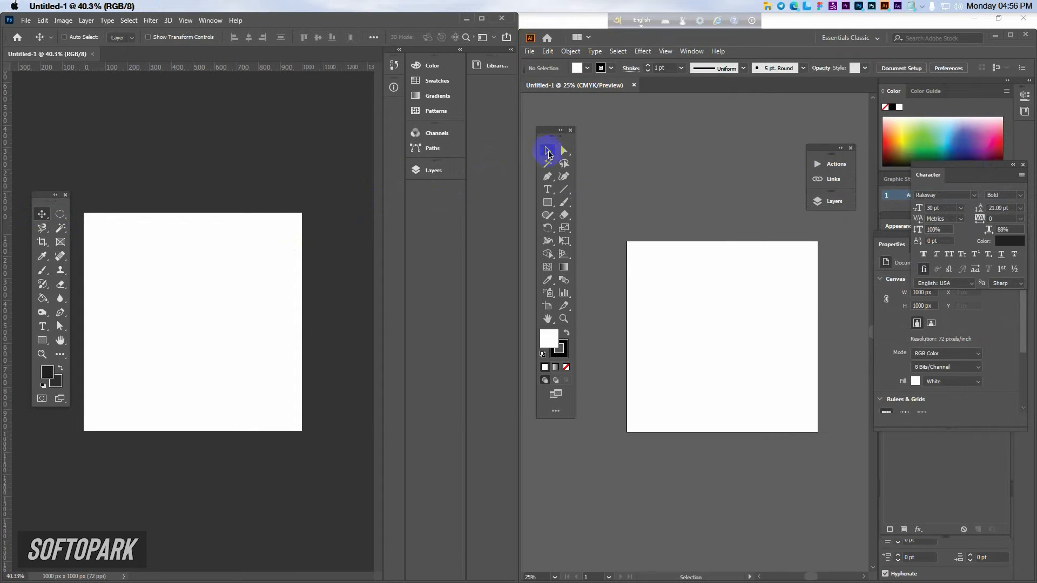
pyautogui.click(549, 155)
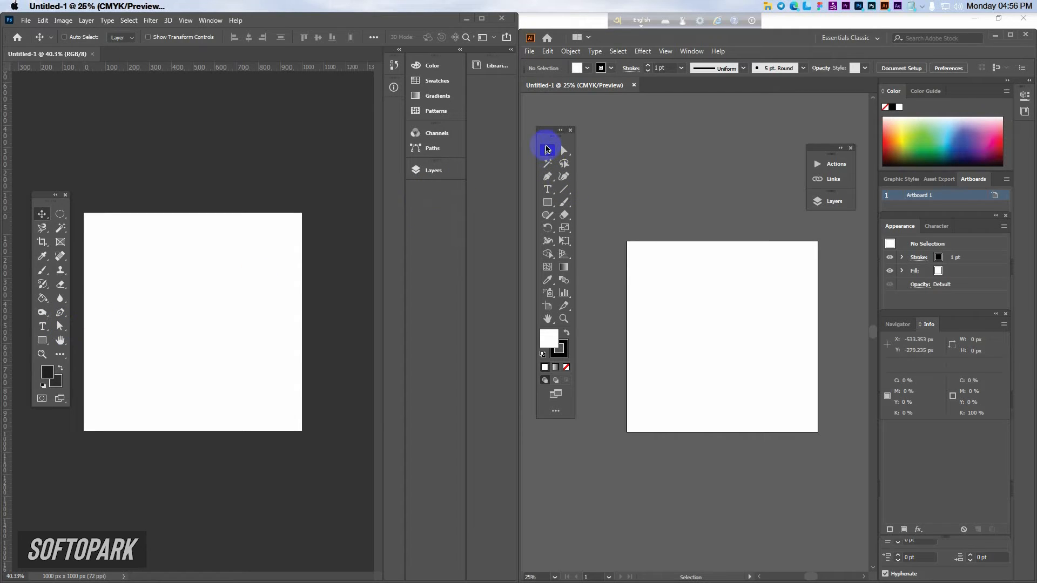
pyautogui.click(567, 155)
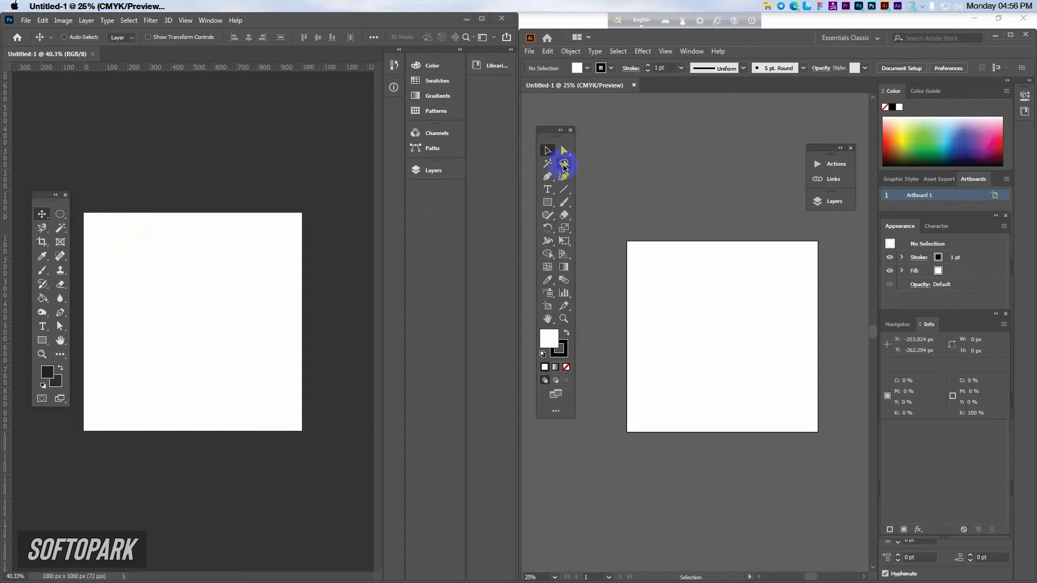
pyautogui.click(547, 179)
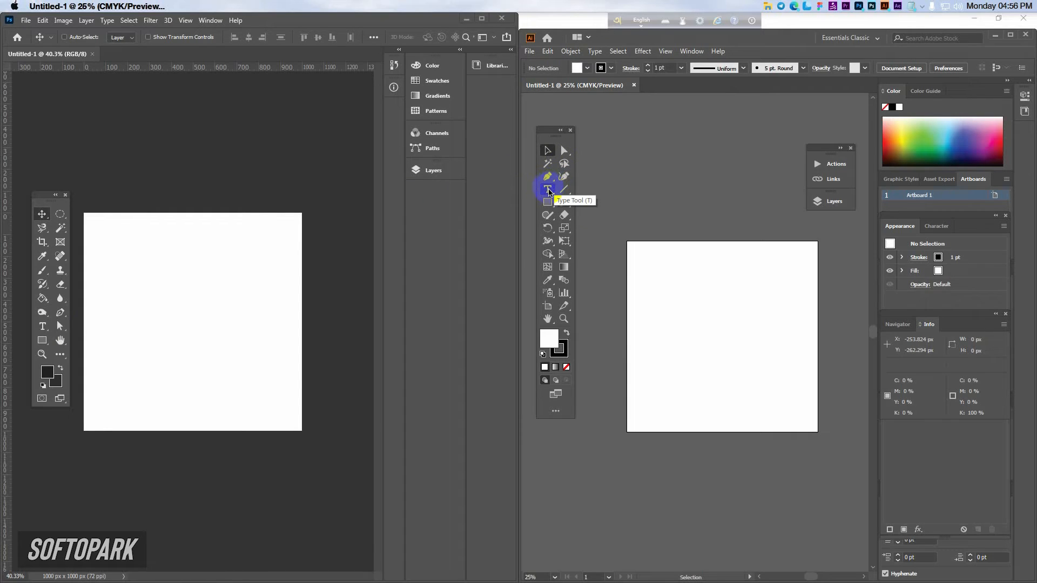
# Step: Compare the shape tools of both programs, choosing the Polygon Tool in Photoshop and the Star Tool in Illustrator
pyautogui.click(46, 346)
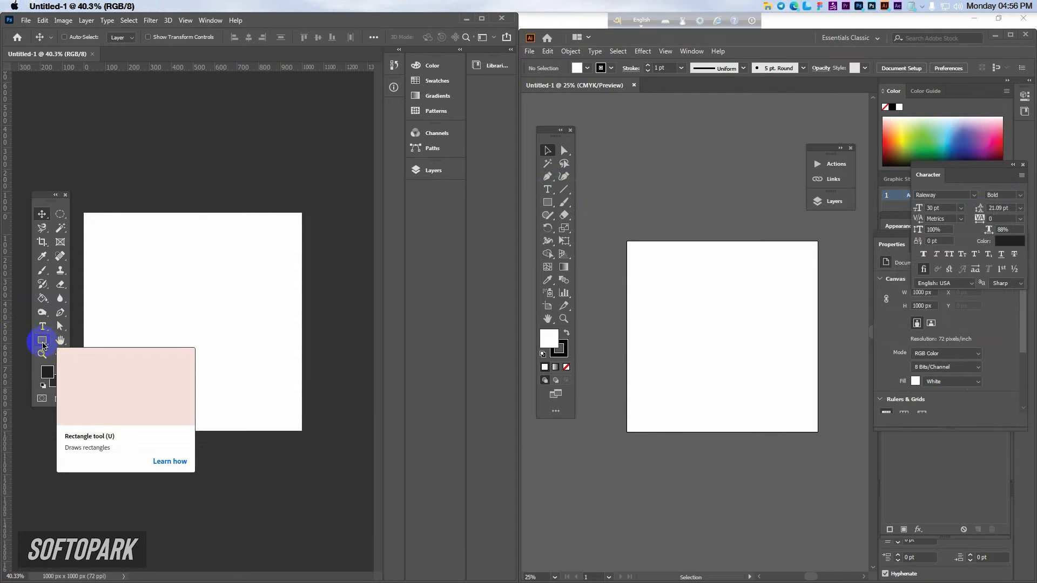
pyautogui.moveTo(46, 346)
pyautogui.mouseDown()
pyautogui.moveTo(83, 382)
pyautogui.moveTo(41, 340)
pyautogui.mouseUp()
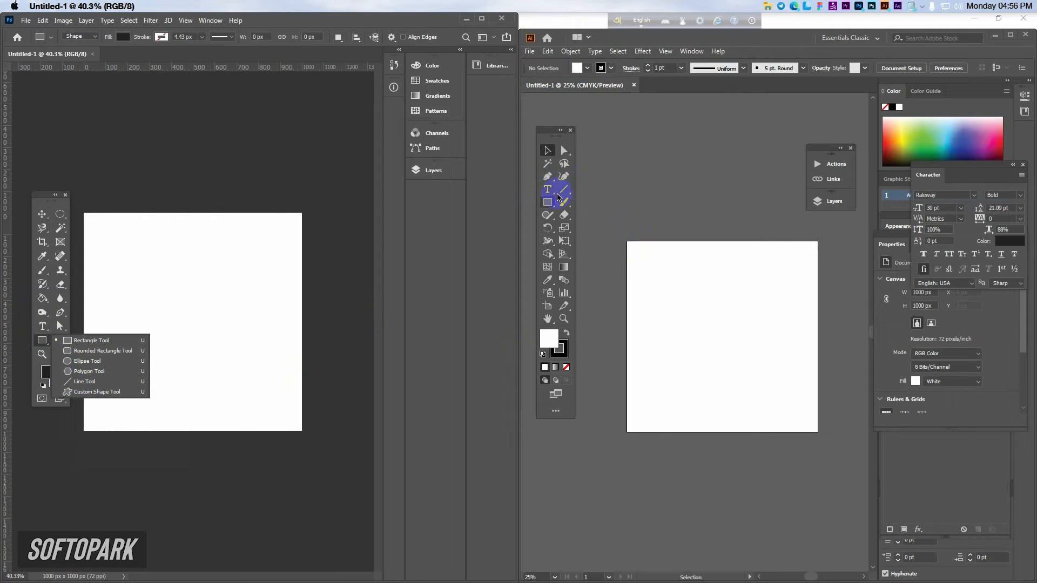
pyautogui.click(550, 208)
pyautogui.moveTo(550, 207); pyautogui.dragTo(602, 260)
pyautogui.click(43, 342)
pyautogui.moveTo(44, 344); pyautogui.dragTo(88, 376)
pyautogui.moveTo(547, 202); pyautogui.dragTo(585, 252)
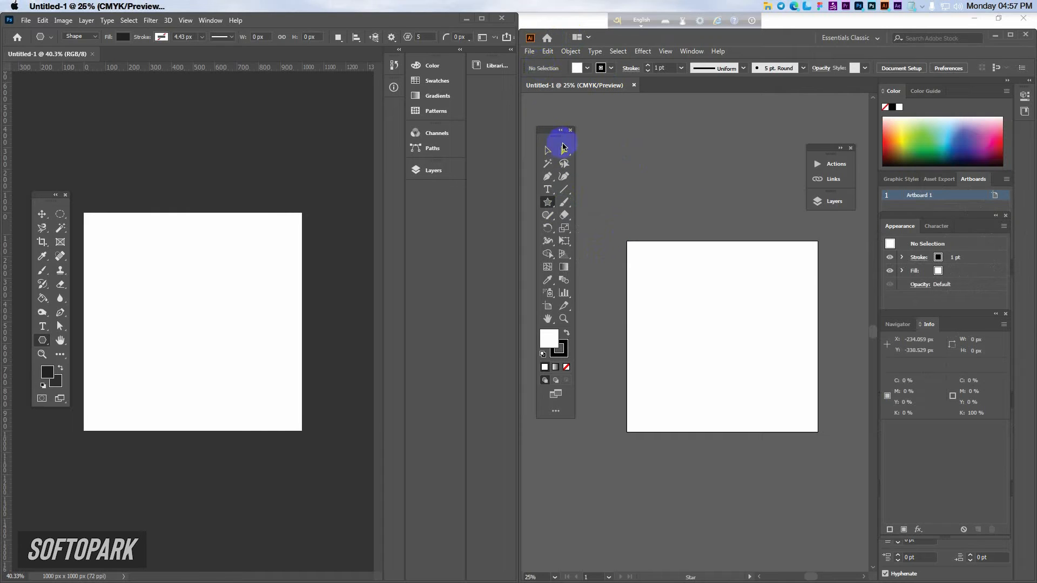
# Step: Go over Illustrator's Selection, Paintbrush and Shaper tools, and compare the Hand tool on both programs' canvases
pyautogui.click(547, 150)
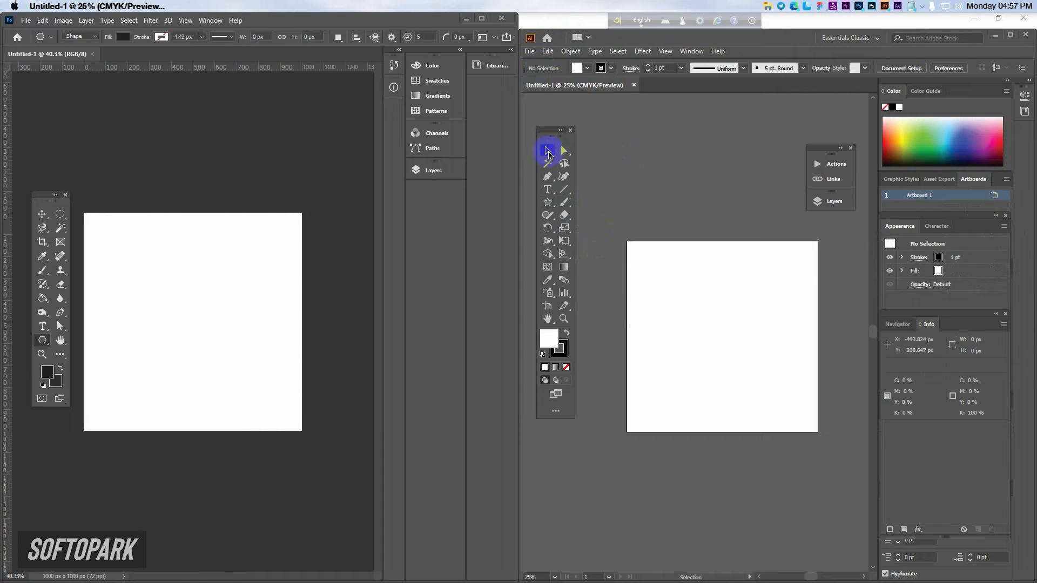
pyautogui.click(564, 203)
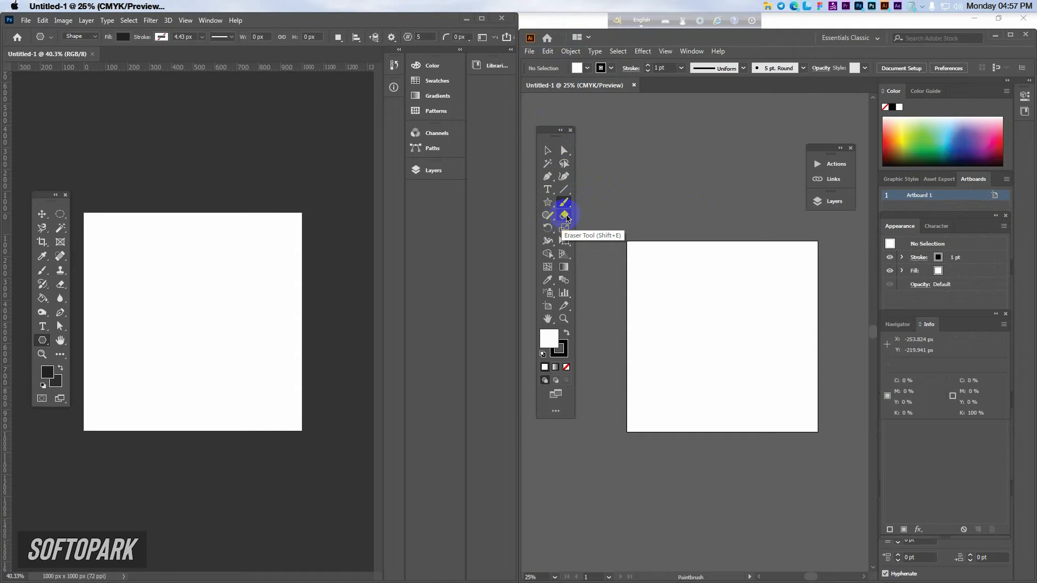
pyautogui.click(547, 215)
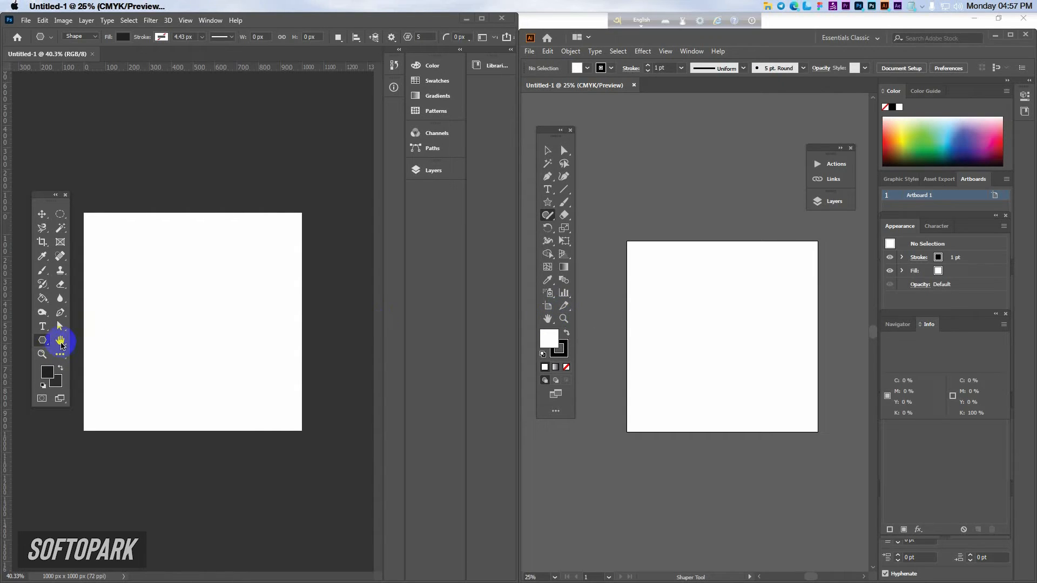
pyautogui.click(208, 365)
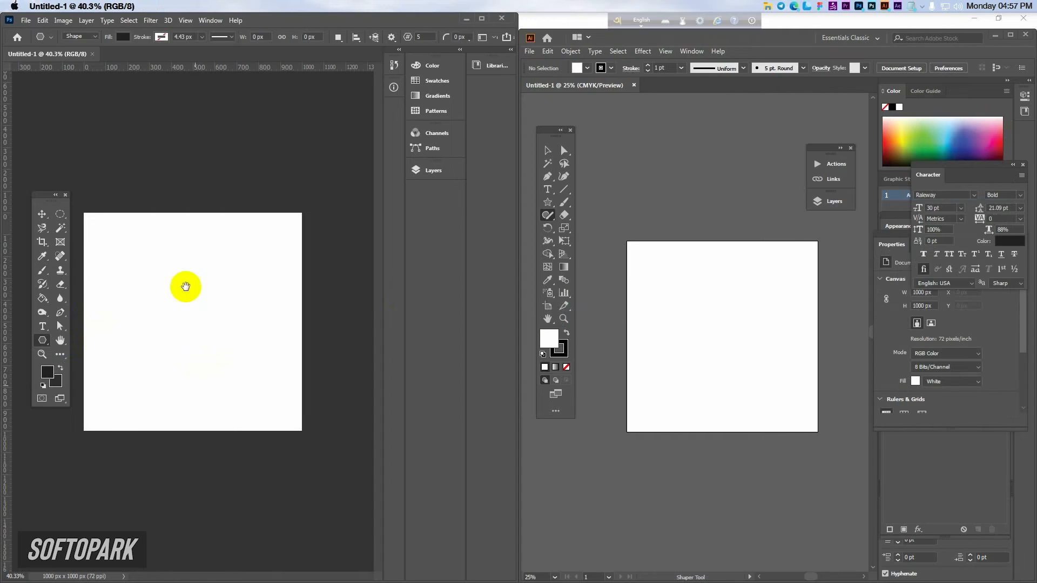
pyautogui.click(747, 392)
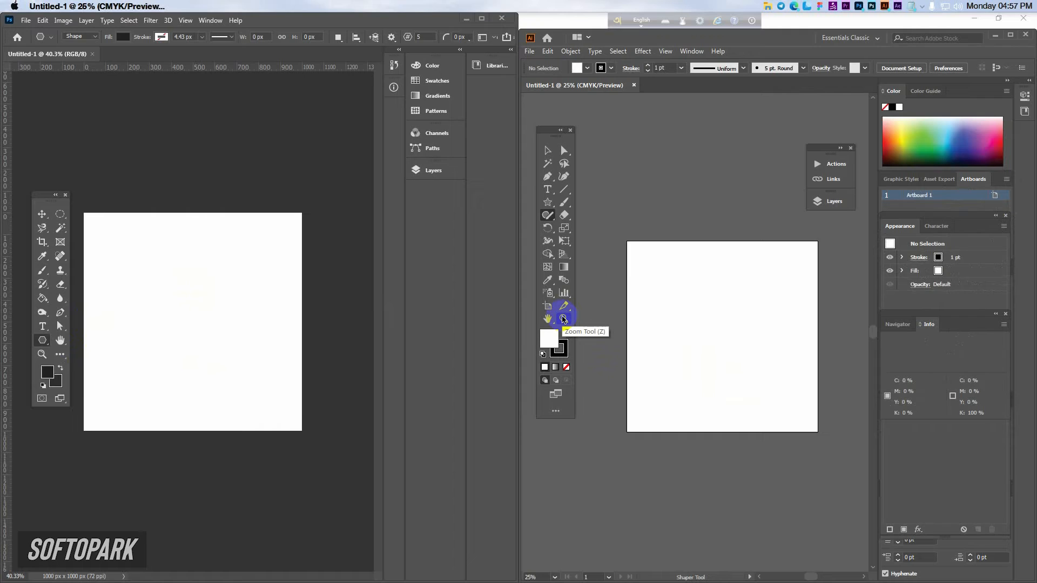
# Step: Compare zooming in and out on the Photoshop canvas and the Illustrator artboard, ending with Illustrator's Selection tool active
pyautogui.click(218, 210)
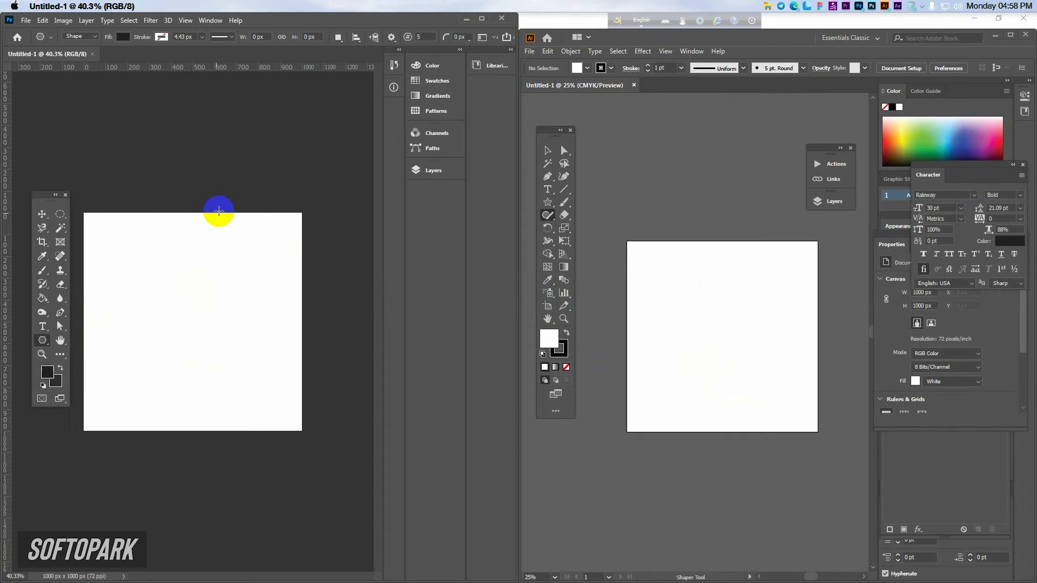
pyautogui.scroll(1, 197, 314)
pyautogui.scroll(-1, 201, 310)
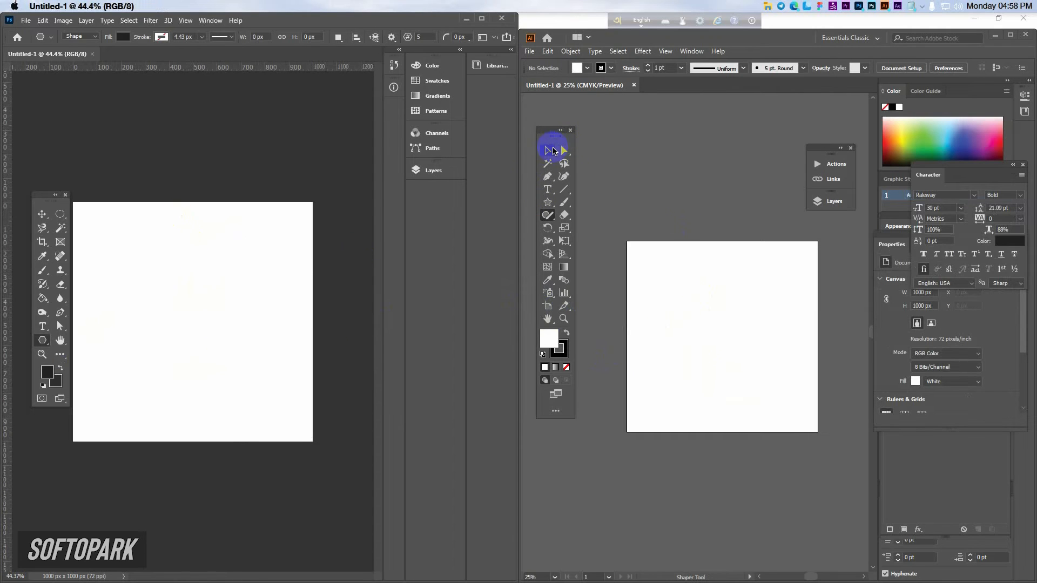
pyautogui.click(554, 151)
pyautogui.scroll(2, 727, 397)
pyautogui.scroll(-2, 728, 396)
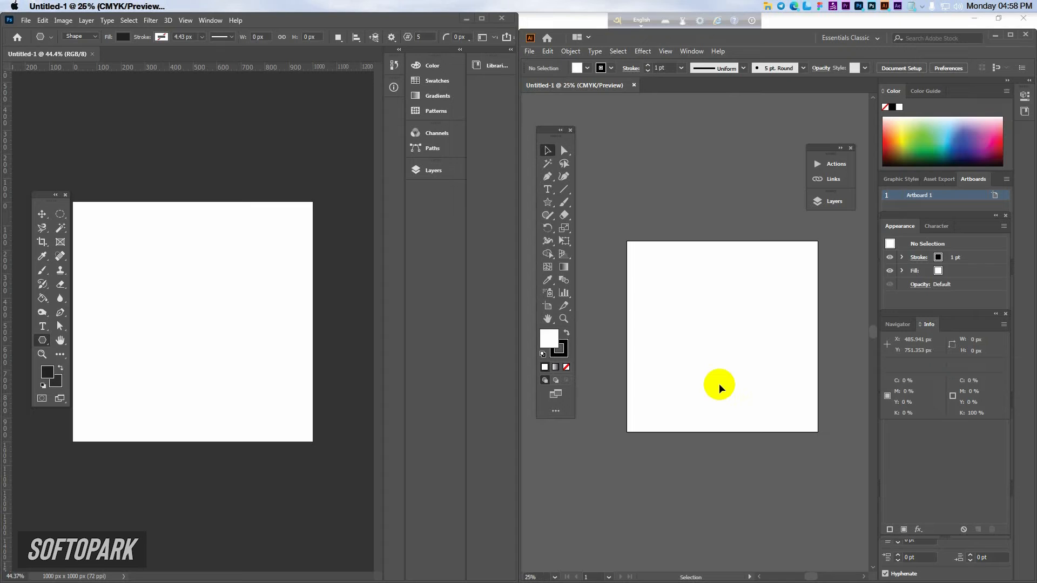
# Step: Close Photoshop, maximize the Illustrator window at 50% zoom and move the tools panel clear of the artboard
pyautogui.click(502, 22)
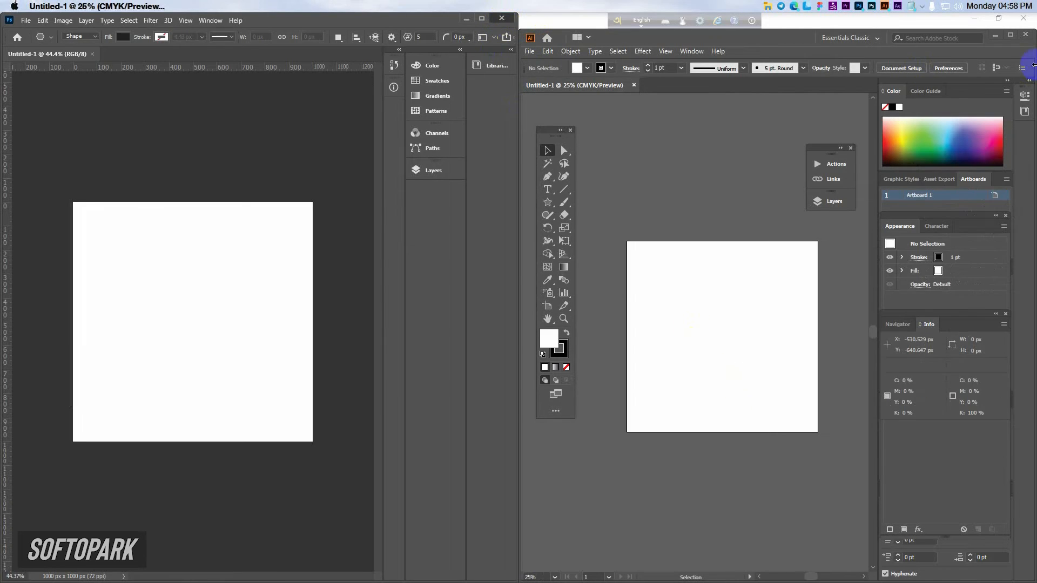
pyautogui.click(1011, 39)
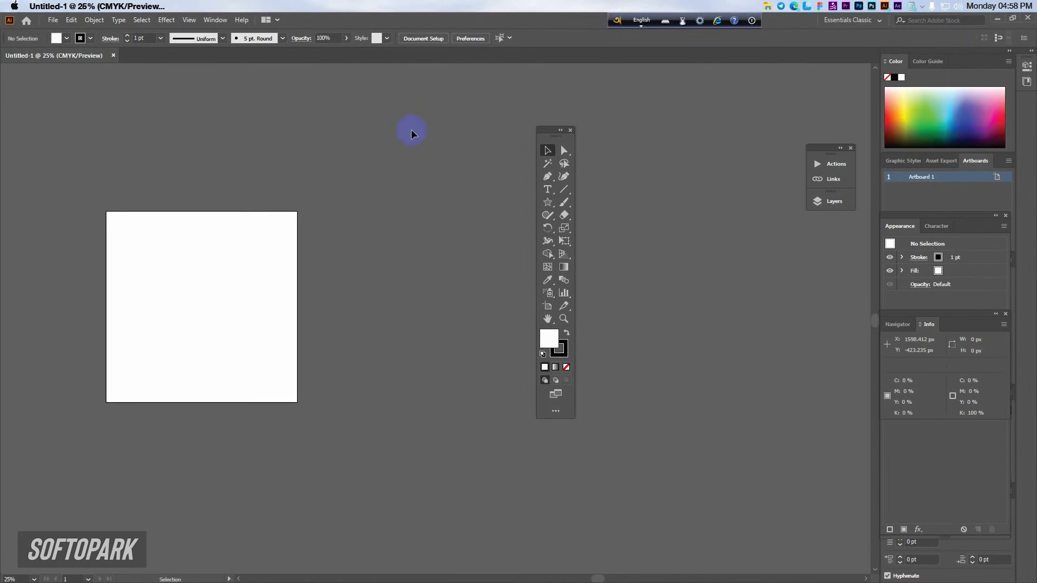
pyautogui.scroll(3, 228, 305)
pyautogui.scroll(-1, 435, 338)
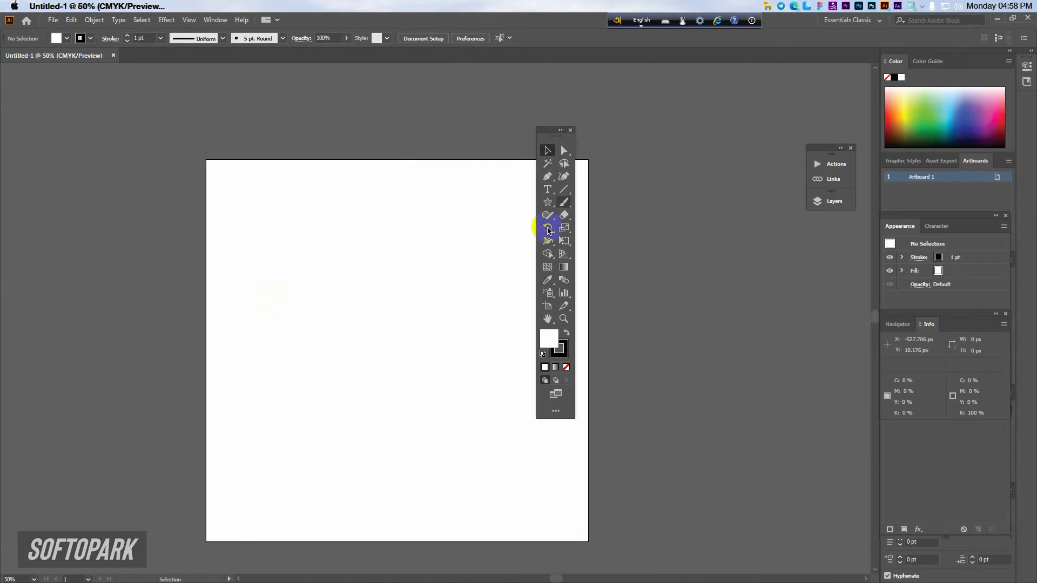
pyautogui.moveTo(553, 131); pyautogui.dragTo(33, 83)
pyautogui.click(28, 101)
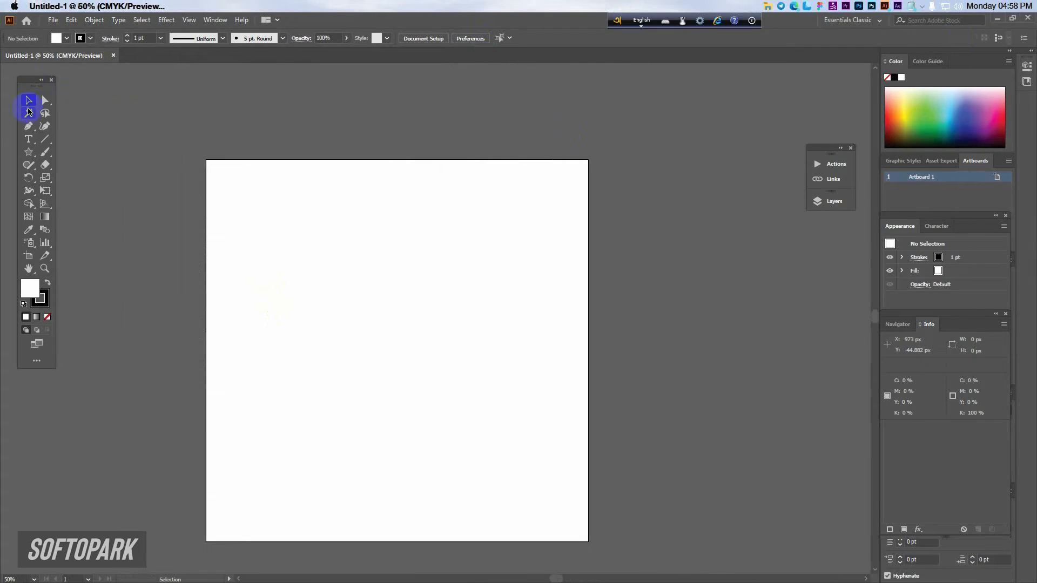
# Step: Draw a square about 454 px wide on the artboard with the Rectangle tool and fill it with CMYK Magenta
pyautogui.click(29, 151)
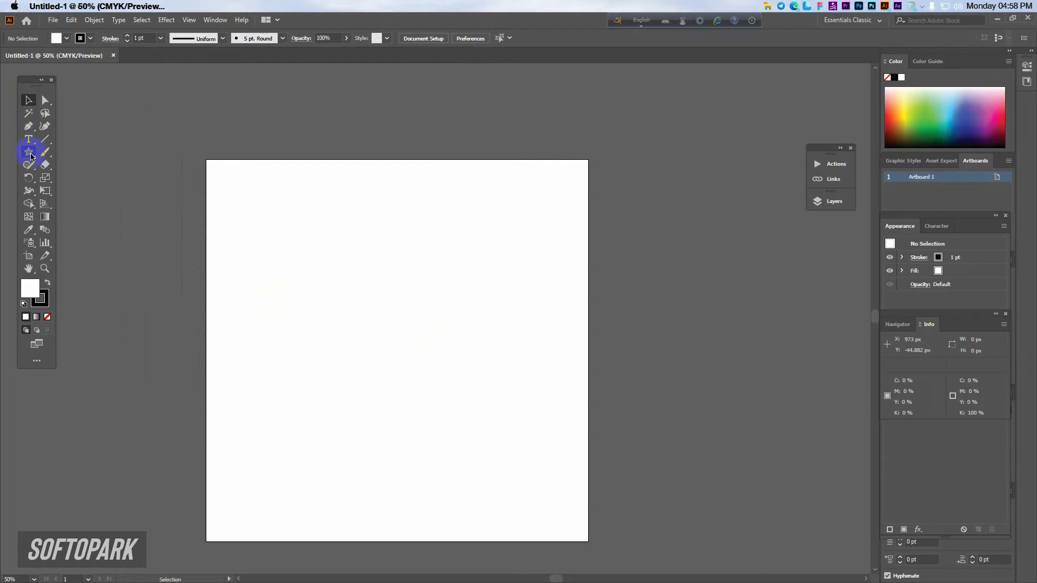
pyautogui.click(50, 154)
pyautogui.moveTo(275, 214); pyautogui.dragTo(448, 387)
pyautogui.click(66, 37)
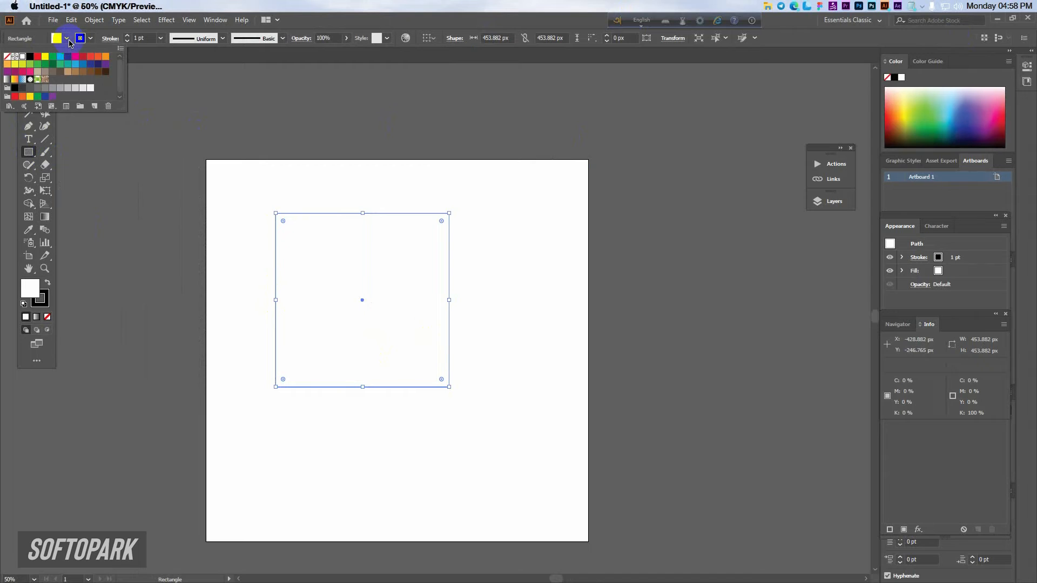
pyautogui.click(74, 57)
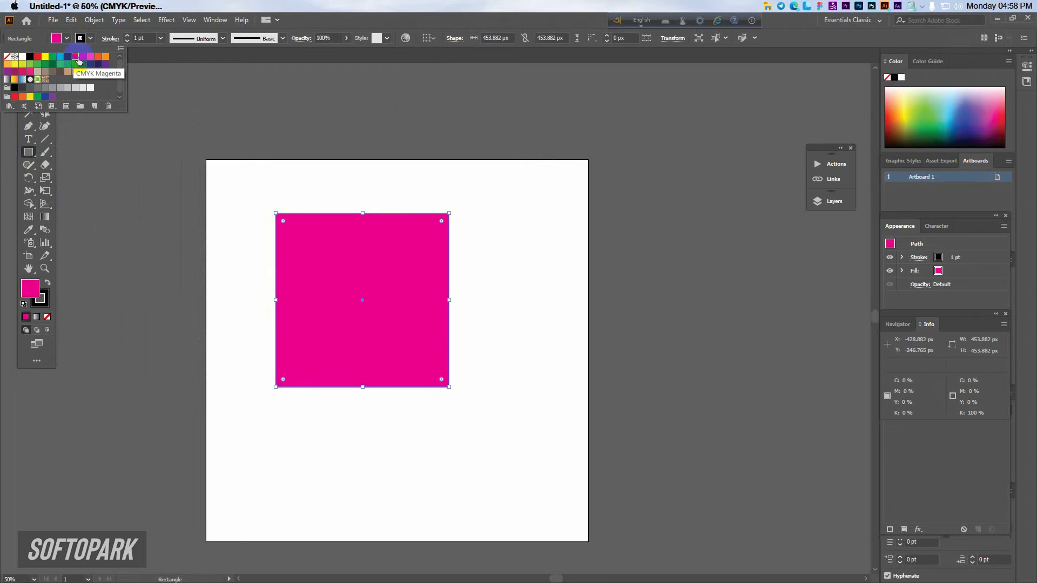
# Step: Give the magenta square an orange stroke and try weights of 9 pt and 12 pt, ending at 18 pt
pyautogui.click(91, 39)
pyautogui.click(91, 39)
pyautogui.click(105, 57)
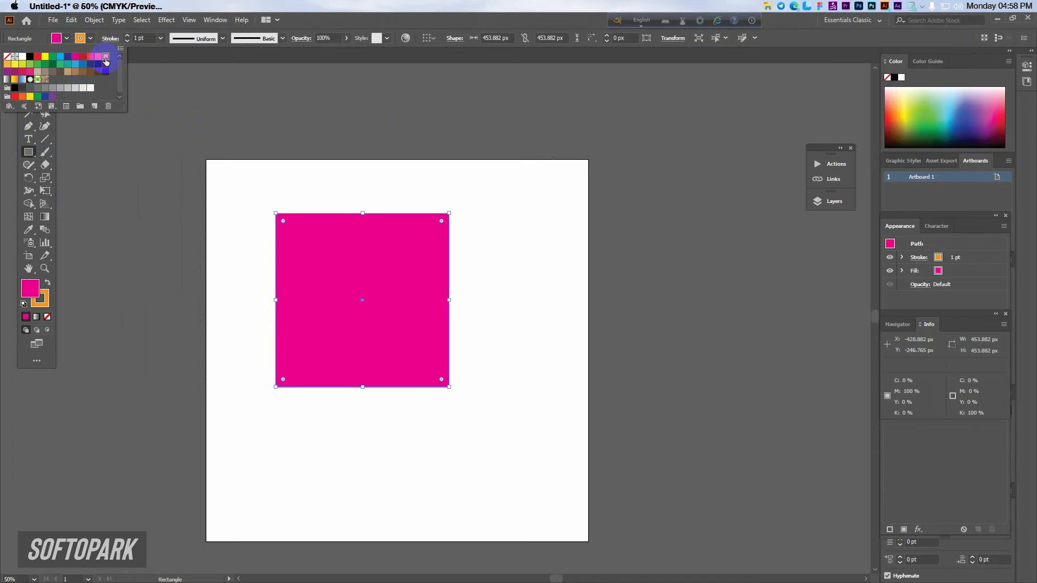
pyautogui.click(159, 40)
pyautogui.click(160, 42)
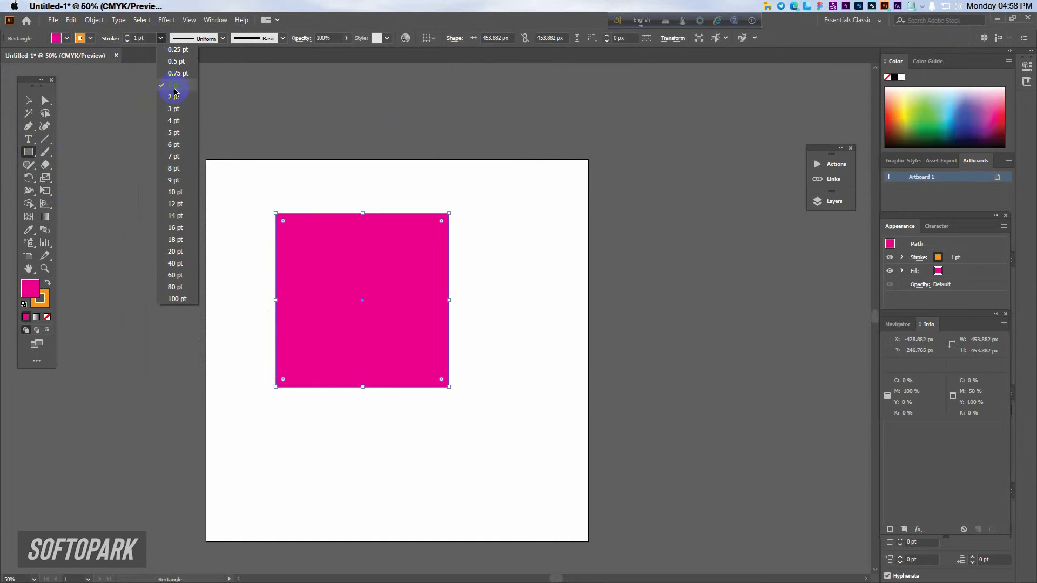
pyautogui.click(185, 184)
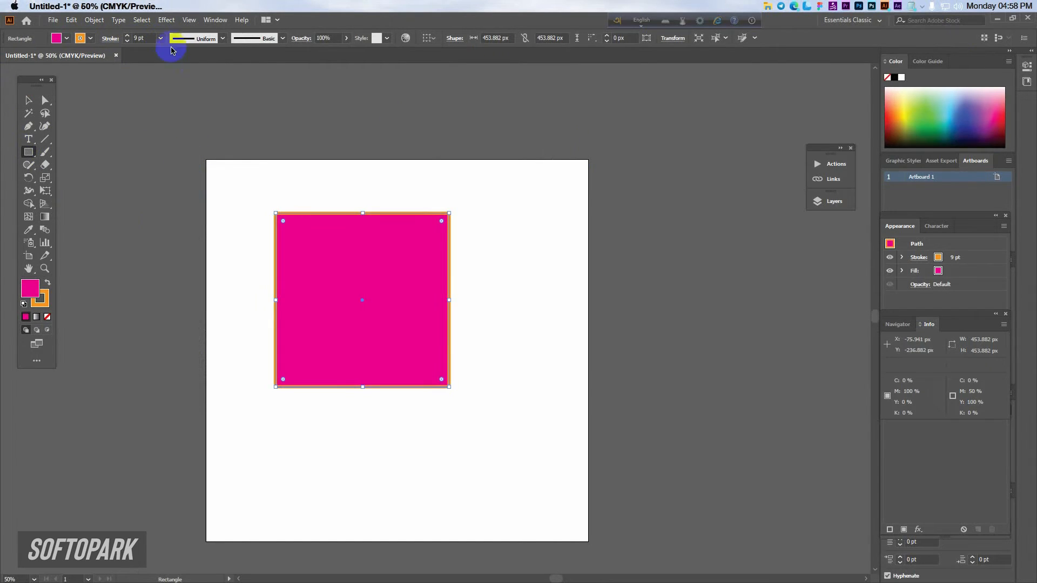
pyautogui.click(160, 38)
pyautogui.click(174, 204)
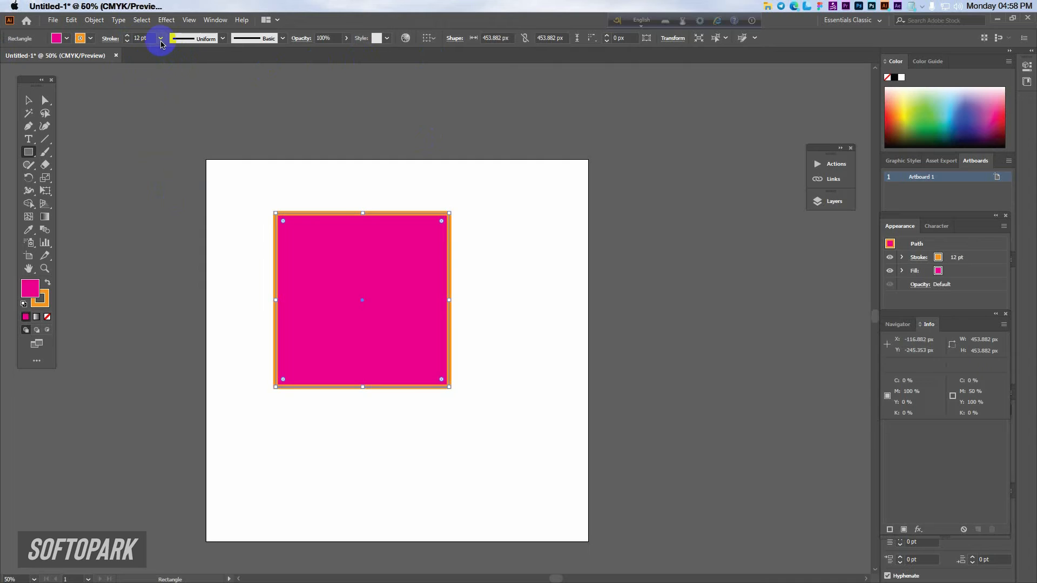
pyautogui.click(160, 38)
pyautogui.click(181, 238)
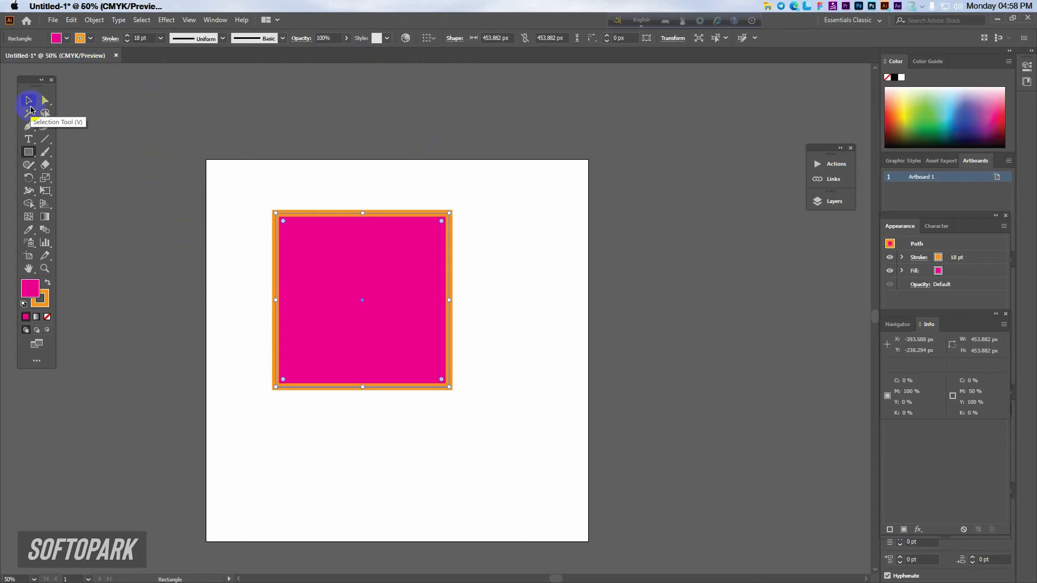
# Step: Try rounding all four corners of the square to about 128 px and on into a full circle, and restore the sharp corners
pyautogui.click(30, 107)
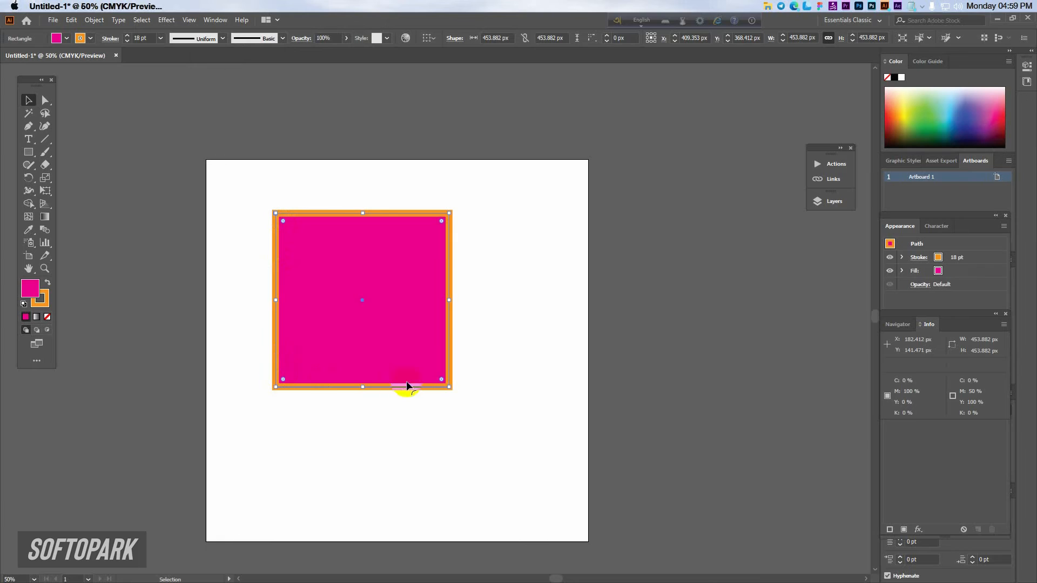
pyautogui.click(283, 222)
pyautogui.moveTo(283, 222); pyautogui.dragTo(324, 262)
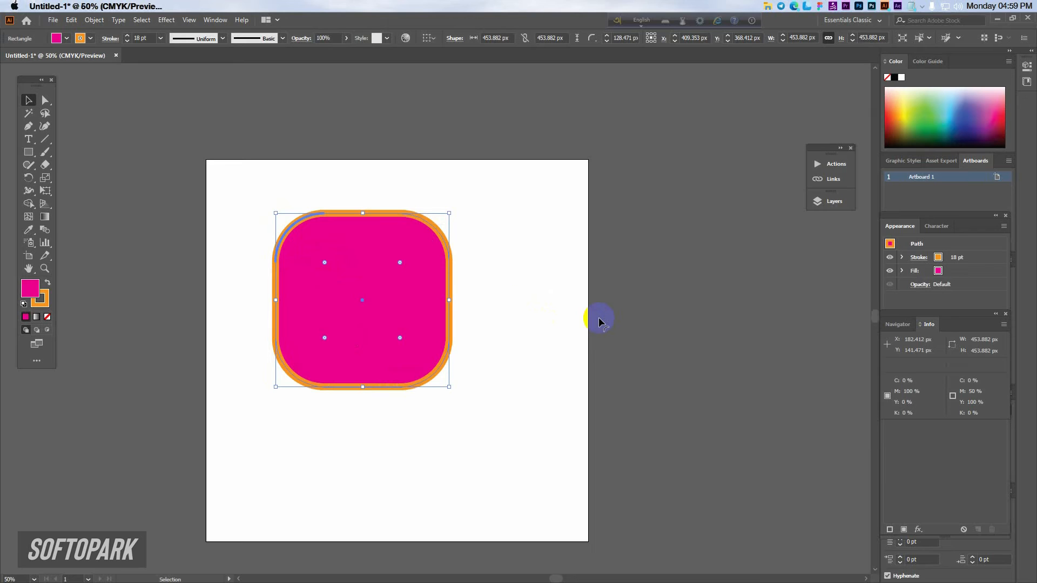
pyautogui.click(859, 8)
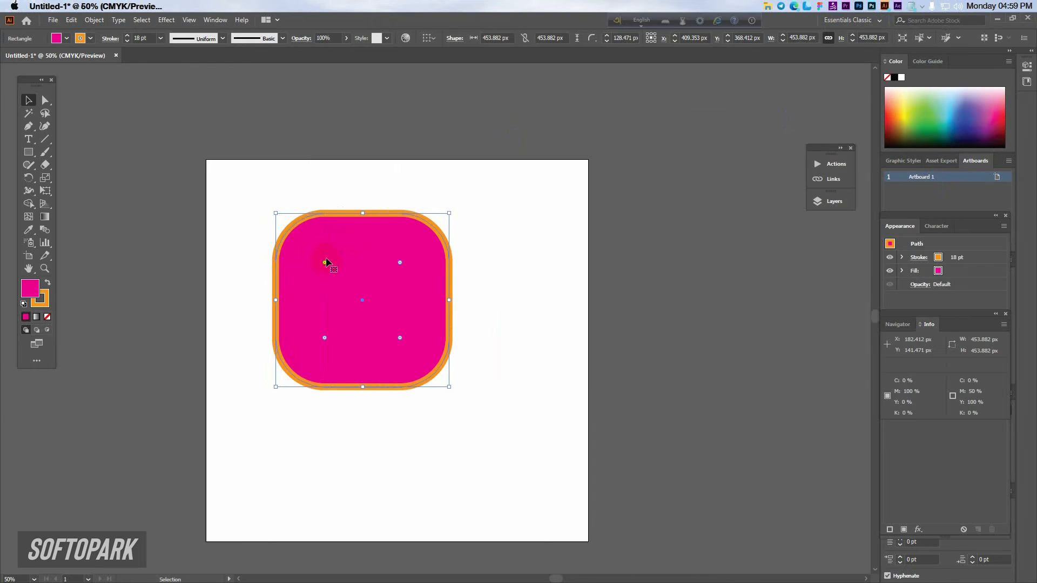
pyautogui.moveTo(324, 263); pyautogui.dragTo(364, 302)
pyautogui.moveTo(378, 280); pyautogui.dragTo(500, 210)
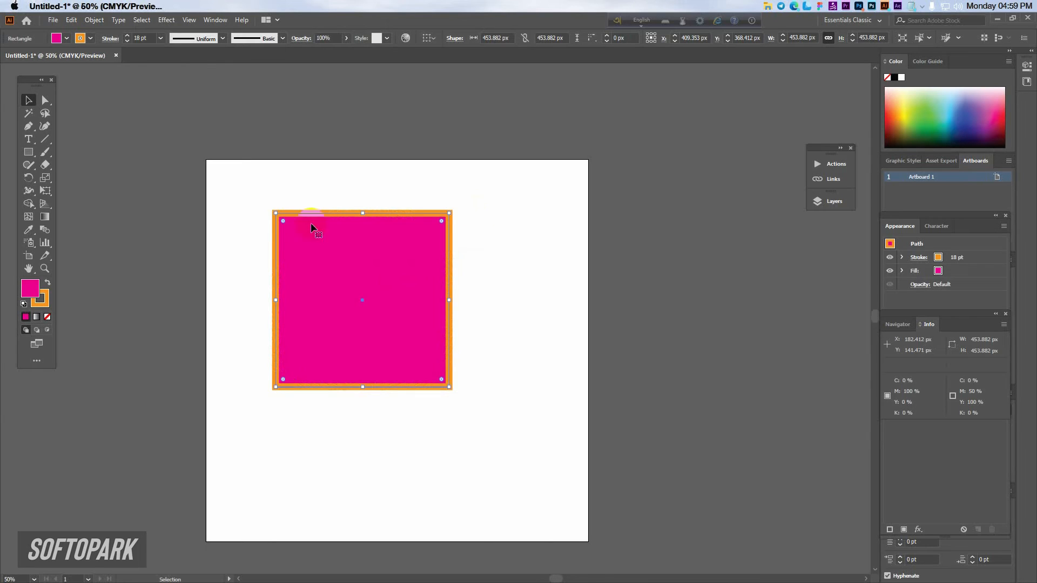
# Step: Try rounding all the square's corners to about 145 px and to a circle of about 227 px radius, undoing each attempt
pyautogui.moveTo(282, 221); pyautogui.dragTo(331, 268)
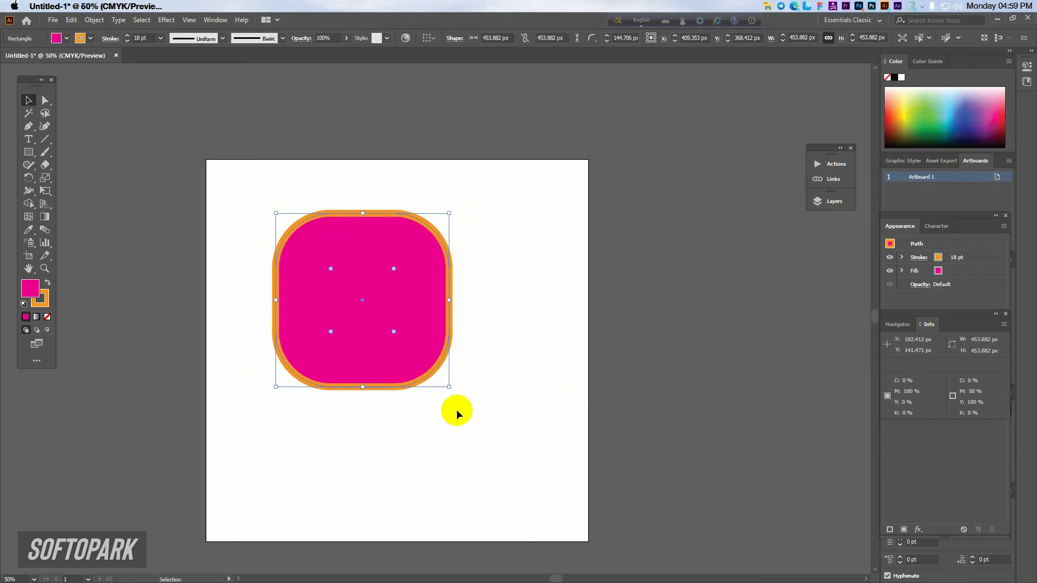
pyautogui.hotkey('ctrl', 'z')
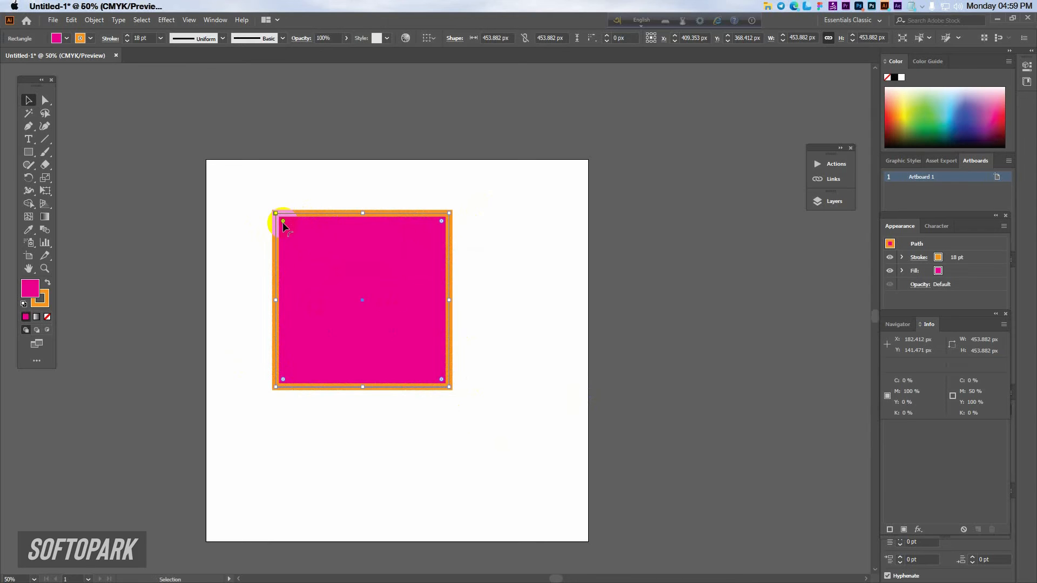
pyautogui.moveTo(283, 222); pyautogui.dragTo(408, 342)
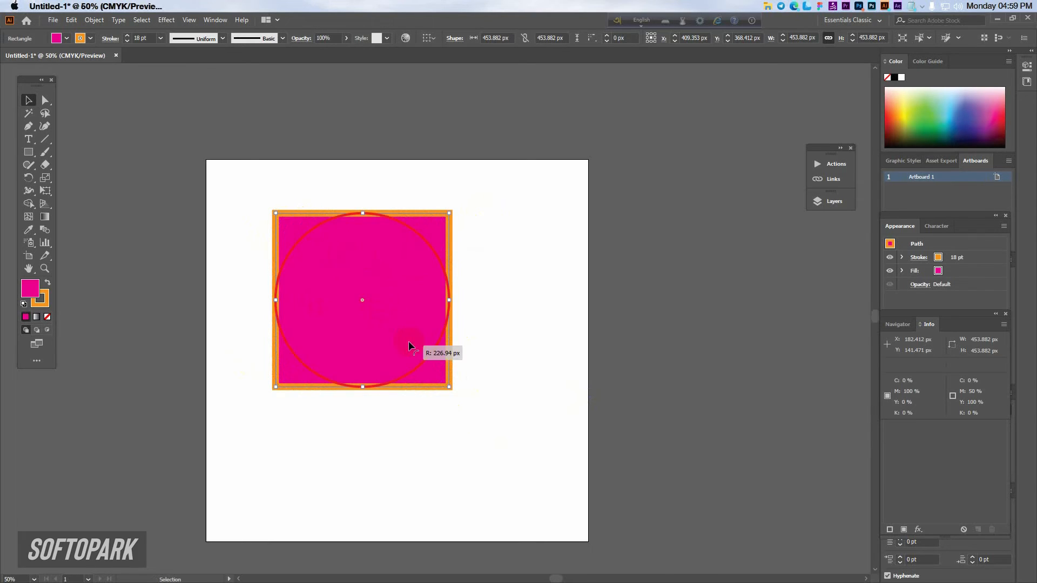
pyautogui.hotkey('ctrl', 'z')
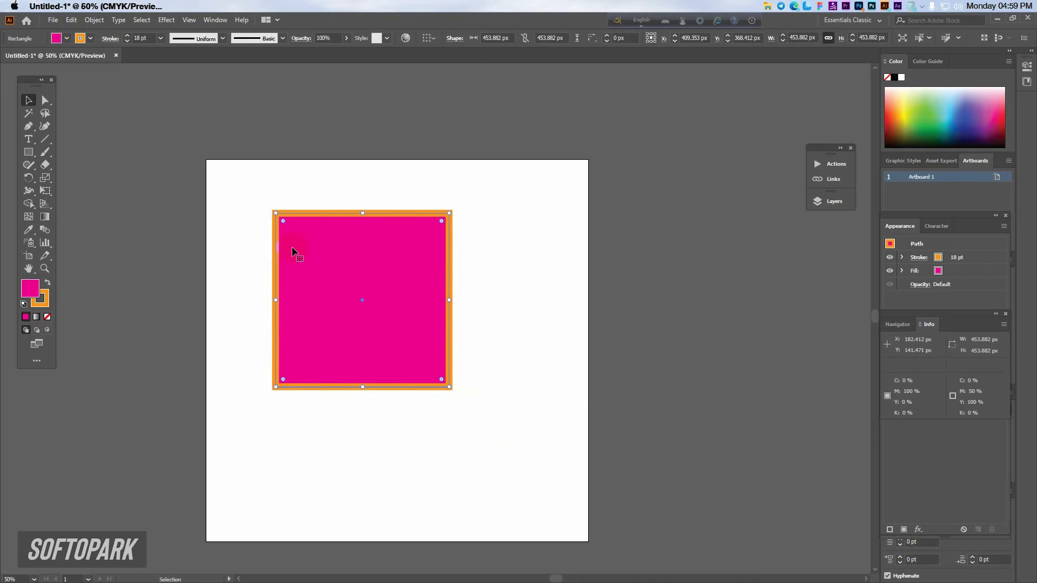
pyautogui.moveTo(283, 219)
pyautogui.mouseDown()
pyautogui.moveTo(421, 338)
pyautogui.moveTo(405, 336)
pyautogui.moveTo(283, 221)
pyautogui.mouseUp()
# Step: Try corner rounding with the Direct Selection tool and, to about 74 px, with the Selection tool, undoing both
pyautogui.click(44, 100)
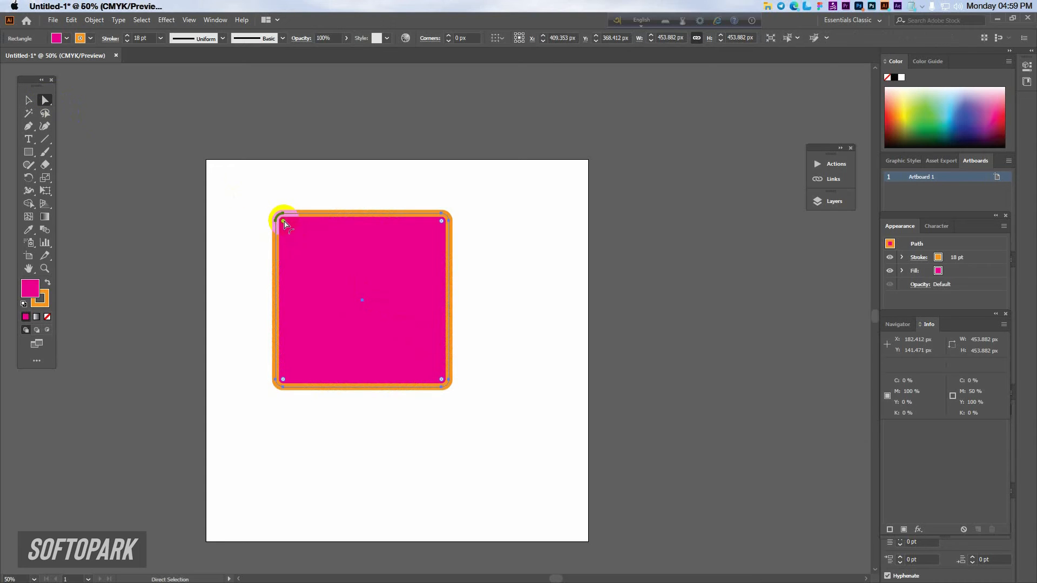
pyautogui.moveTo(284, 225); pyautogui.dragTo(495, 393)
pyautogui.hotkey('ctrl', 'z')
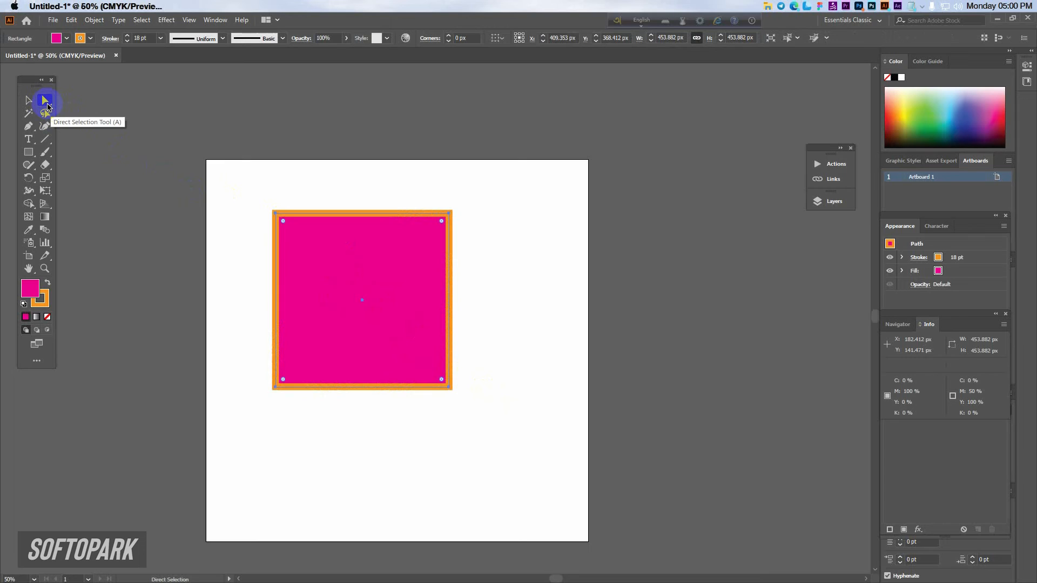
pyautogui.click(26, 102)
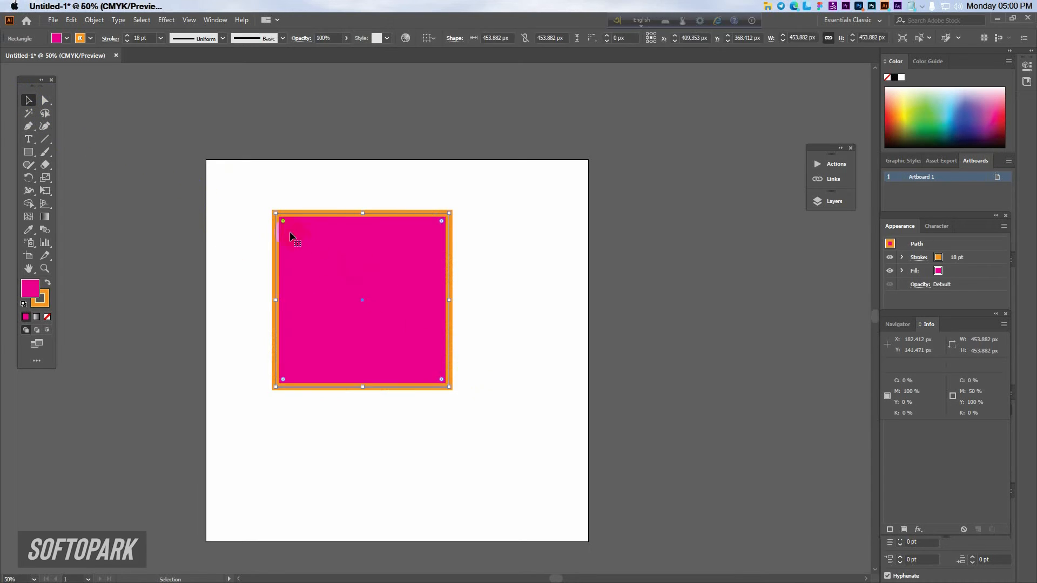
pyautogui.moveTo(280, 221); pyautogui.dragTo(301, 244)
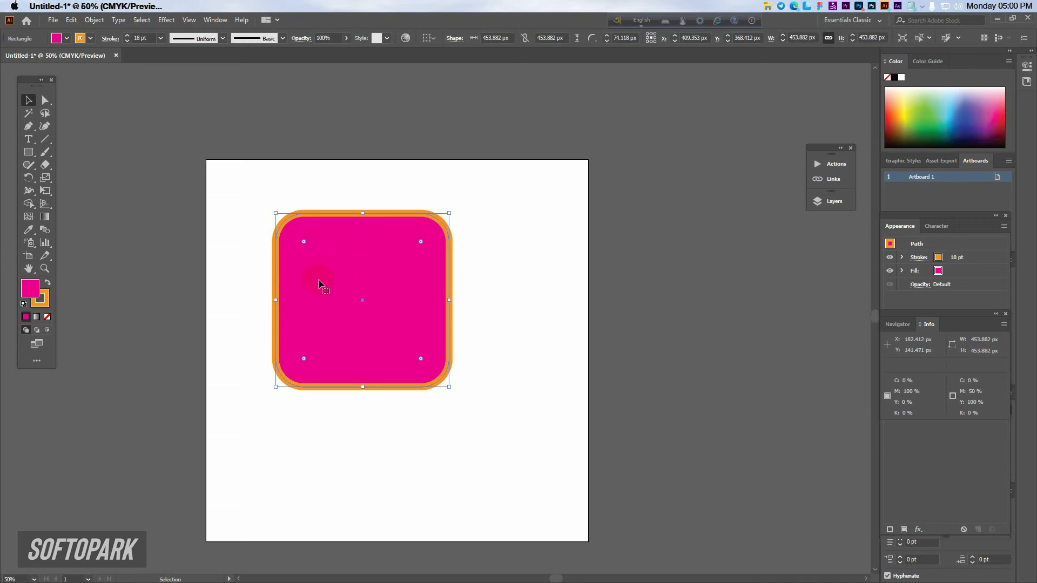
pyautogui.hotkey('ctrl', 'z')
# Step: Round only the square's upper-left corner to about 454 px with the Direct Selection tool, and return to the Selection tool
pyautogui.click(46, 100)
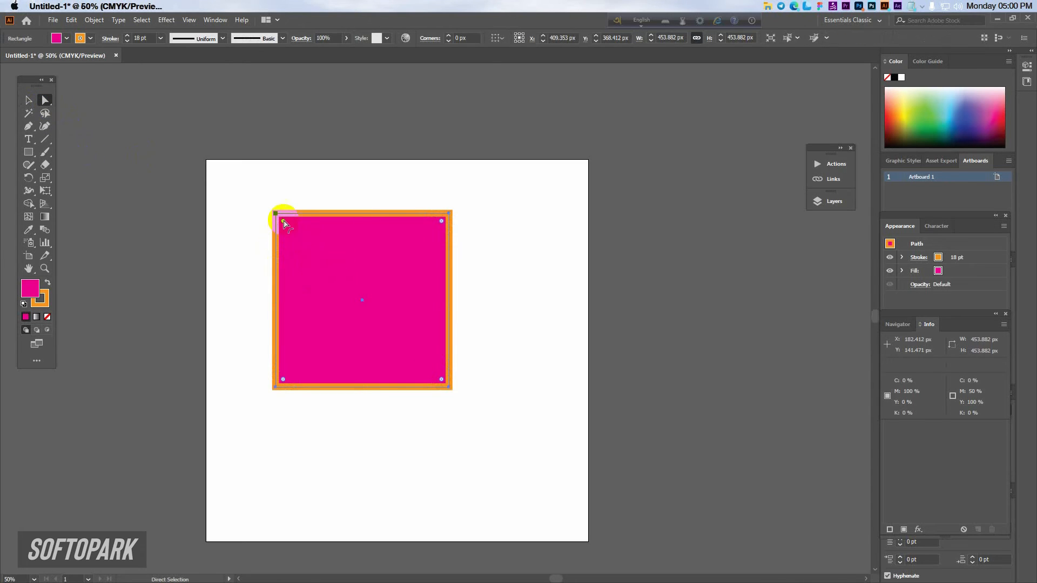
pyautogui.moveTo(283, 224); pyautogui.dragTo(511, 349)
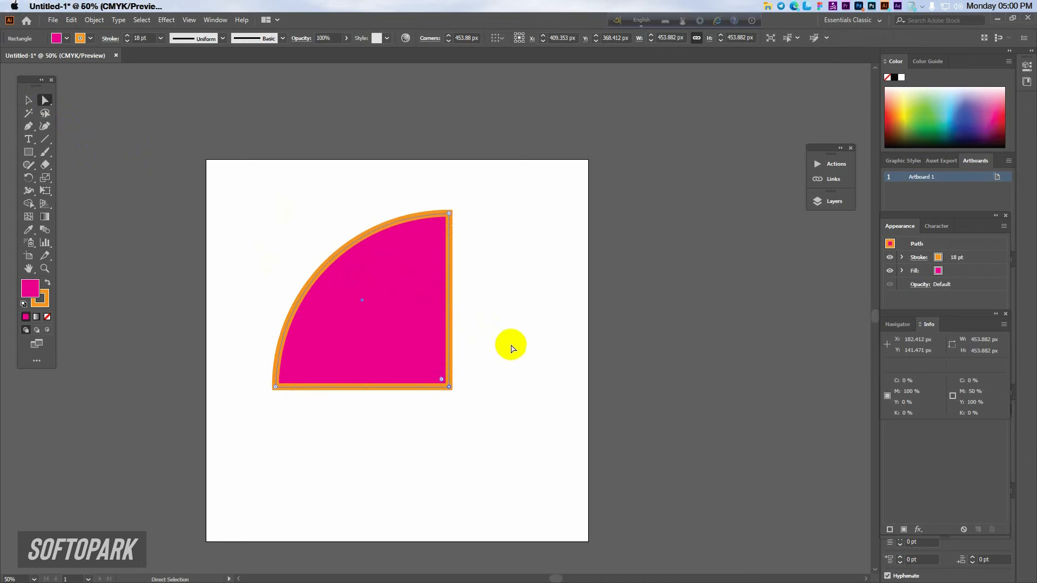
pyautogui.press('v')
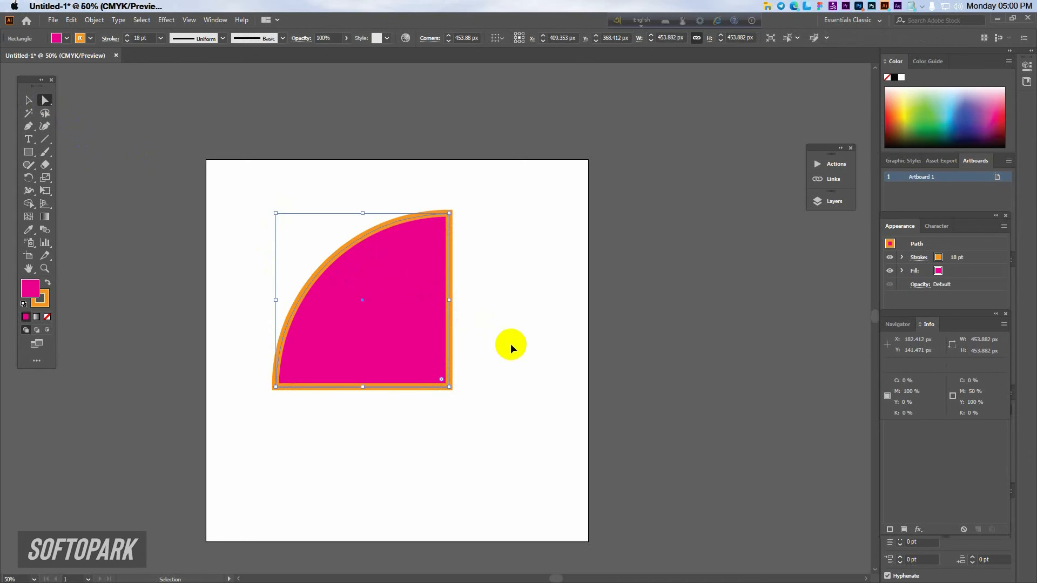
# Step: Try rounding only the square's upper-right and lower-left corners, to about 335 px, with the Direct Selection tool, undo both, and return to the Selection tool
pyautogui.hotkey('ctrl', 'z')
pyautogui.press('a')
pyautogui.moveTo(440, 226); pyautogui.dragTo(353, 318)
pyautogui.moveTo(282, 382); pyautogui.dragTo(475, 312)
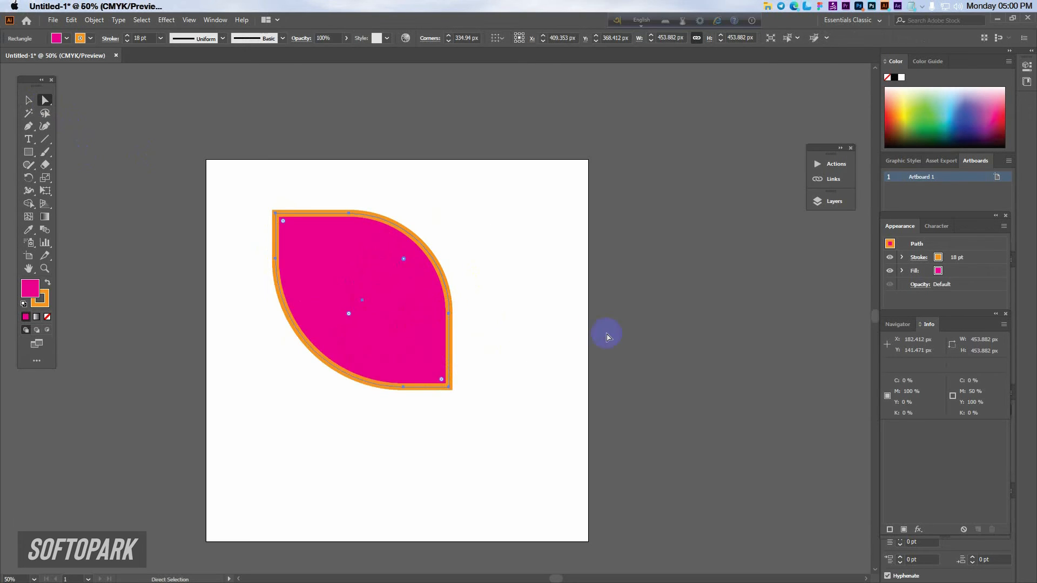
pyautogui.hotkey('ctrl', 'z')
pyautogui.hotkey('ctrl', 'z')
pyautogui.click(282, 223)
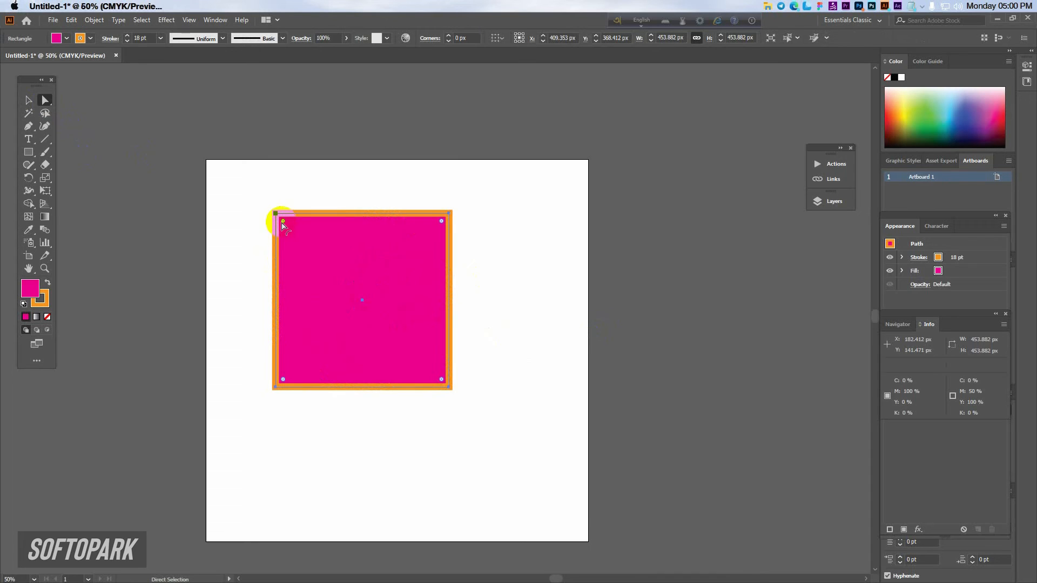
pyautogui.click(29, 100)
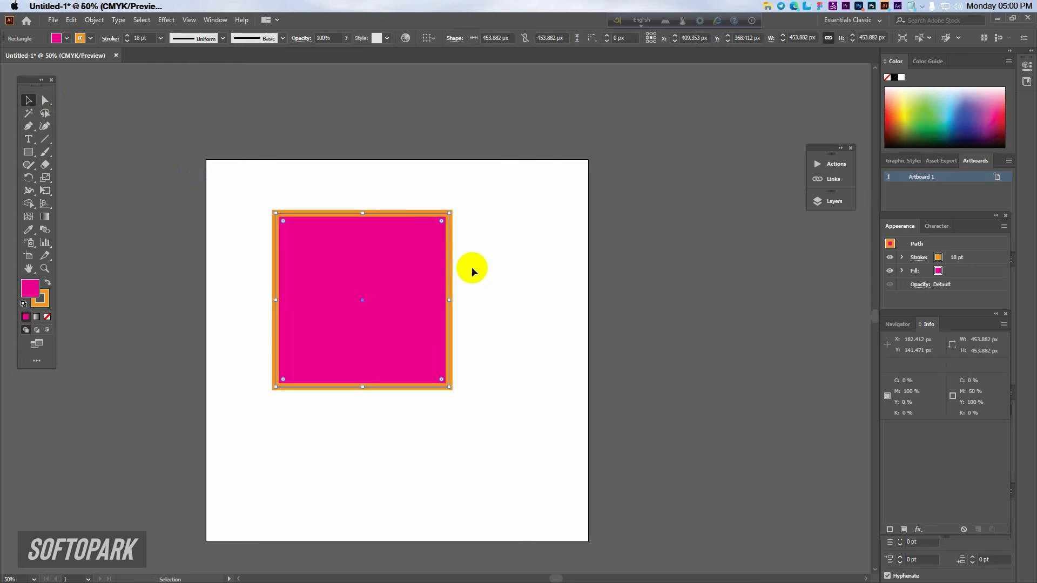
# Step: Switch to Photoshop and create a new blank 1000 × 1000 px document
pyautogui.click(858, 6)
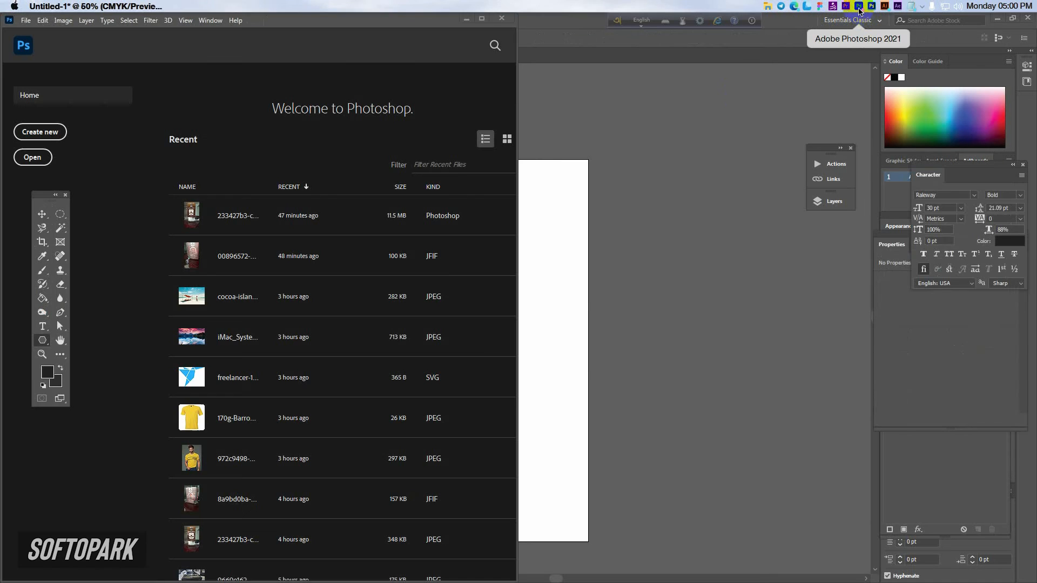
pyautogui.click(482, 18)
pyautogui.click(24, 18)
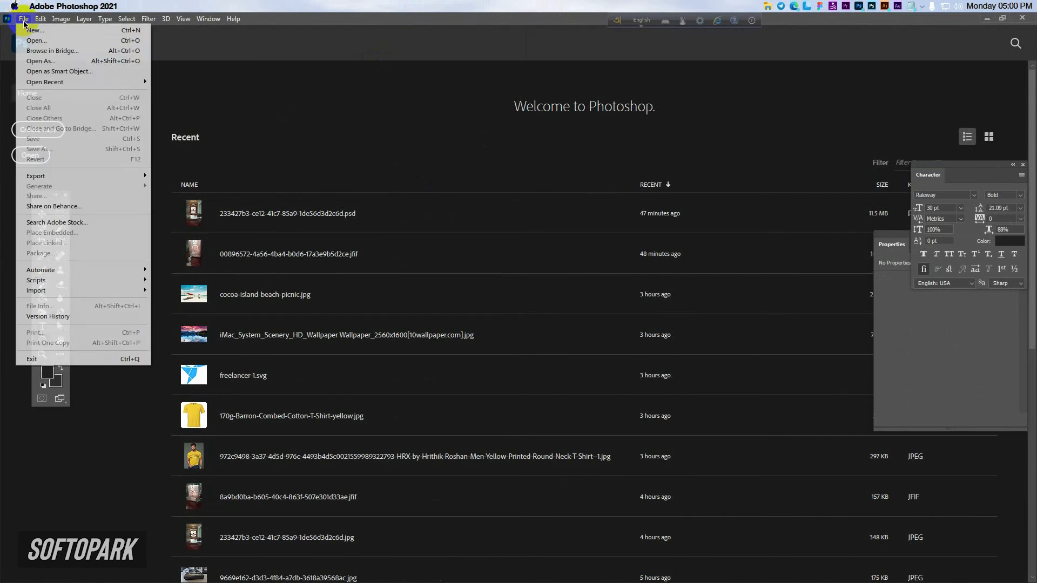
pyautogui.click(28, 32)
pyautogui.click(671, 456)
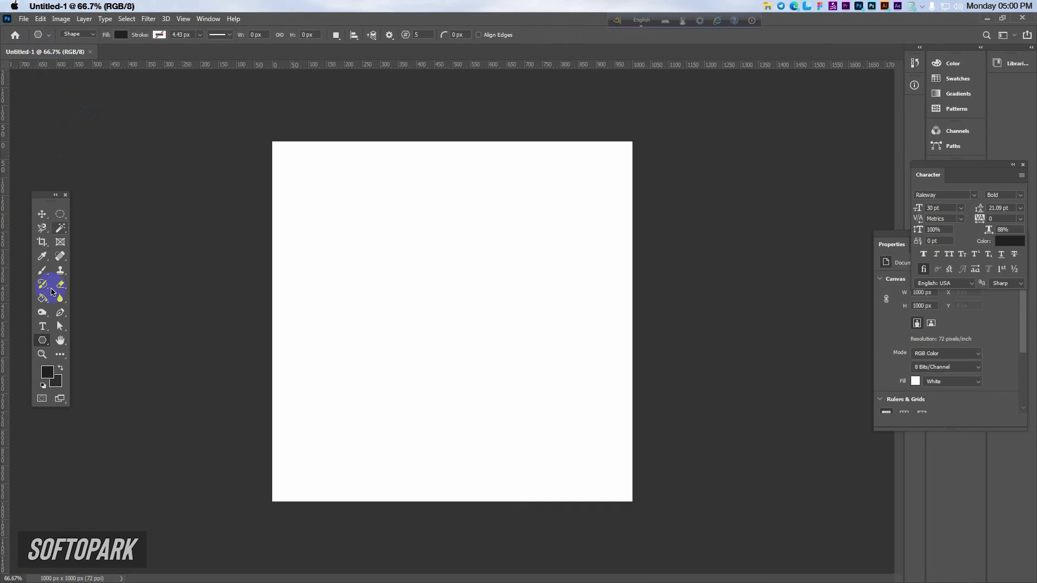
pyautogui.click(44, 341)
pyautogui.moveTo(366, 213); pyautogui.dragTo(537, 388)
pyautogui.hotkey('ctrl', 'z')
# Step: Draw a rectangle about 576 by 562 px with the Rectangle Tool and try rounding all four of its corners
pyautogui.click(42, 341)
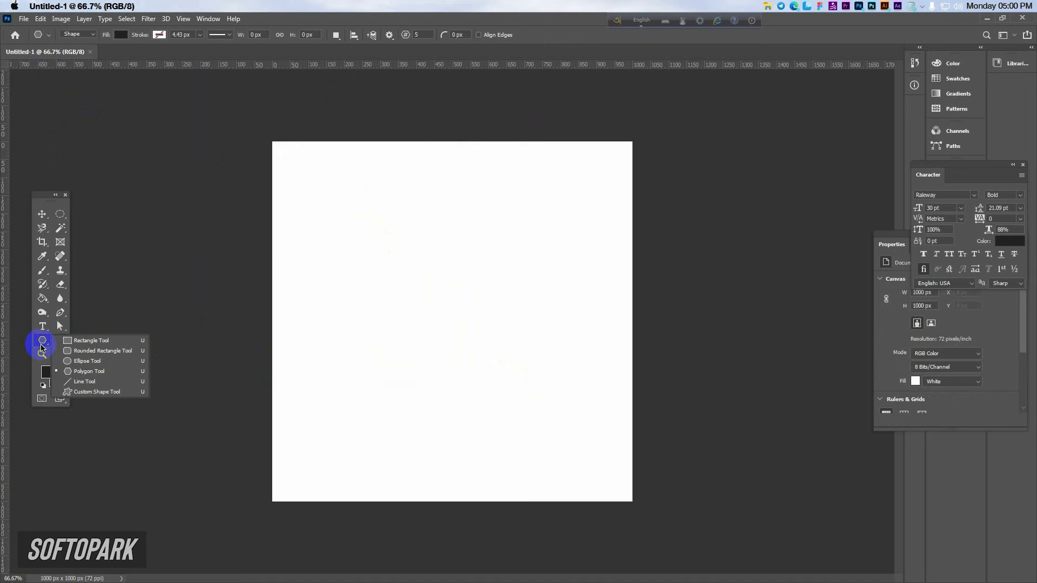
pyautogui.click(84, 341)
pyautogui.moveTo(345, 227); pyautogui.dragTo(552, 429)
pyautogui.moveTo(454, 347); pyautogui.dragTo(453, 347)
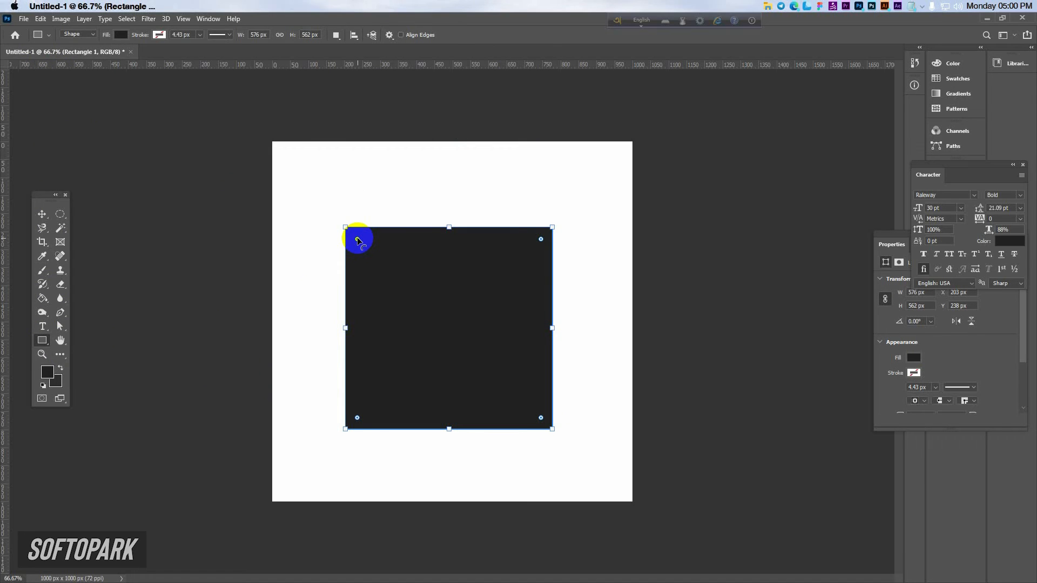
pyautogui.moveTo(357, 239)
pyautogui.mouseDown()
pyautogui.moveTo(376, 257)
pyautogui.moveTo(342, 227)
pyautogui.mouseUp()
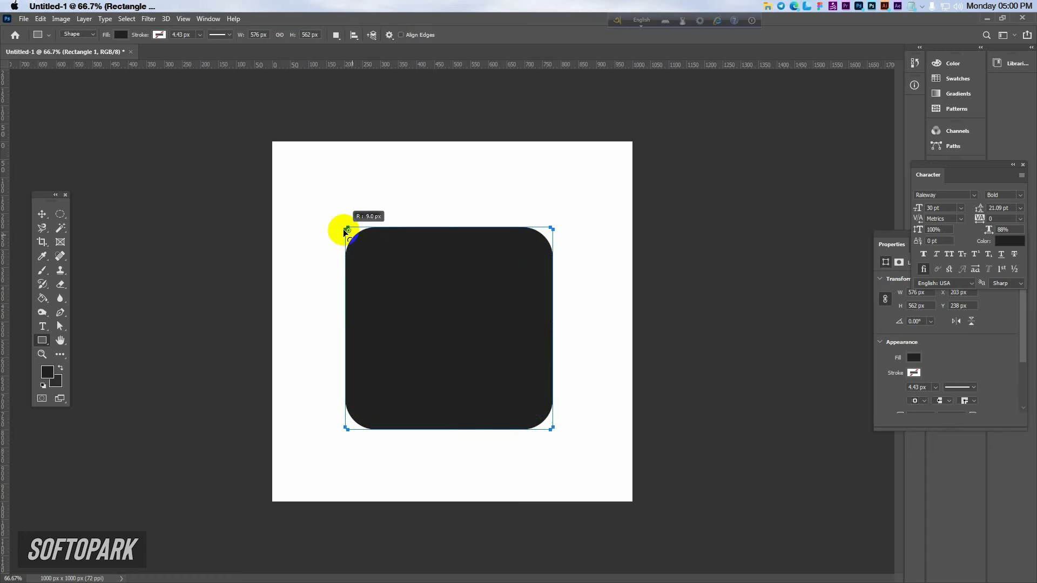
# Step: Try the Path Selection tool, Move tool and Free Transform on the rectangle, and shift it to X 140 px, Y 219 px
pyautogui.click(59, 326)
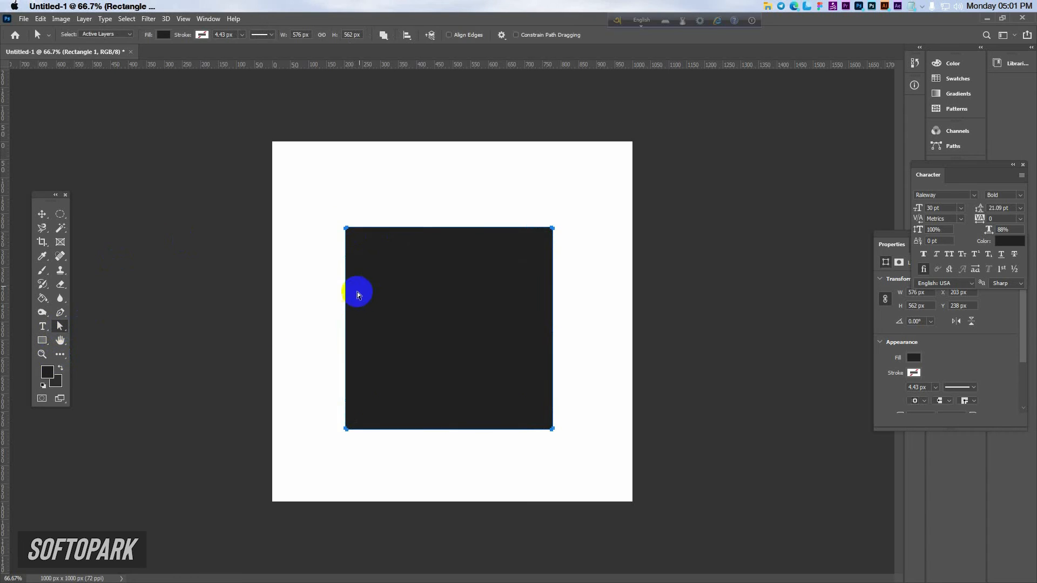
pyautogui.click(358, 239)
pyautogui.click(371, 250)
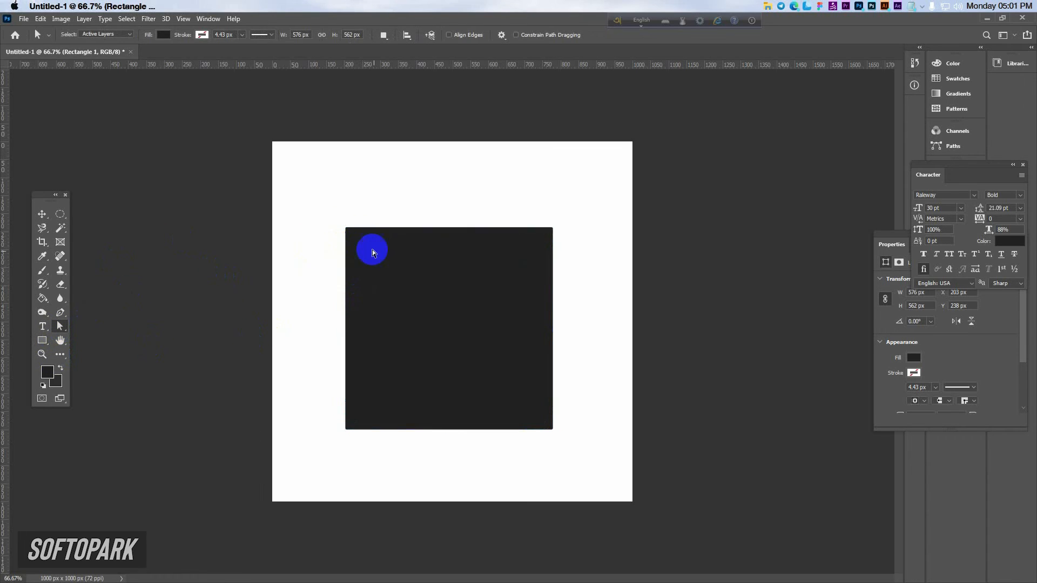
pyautogui.click(42, 215)
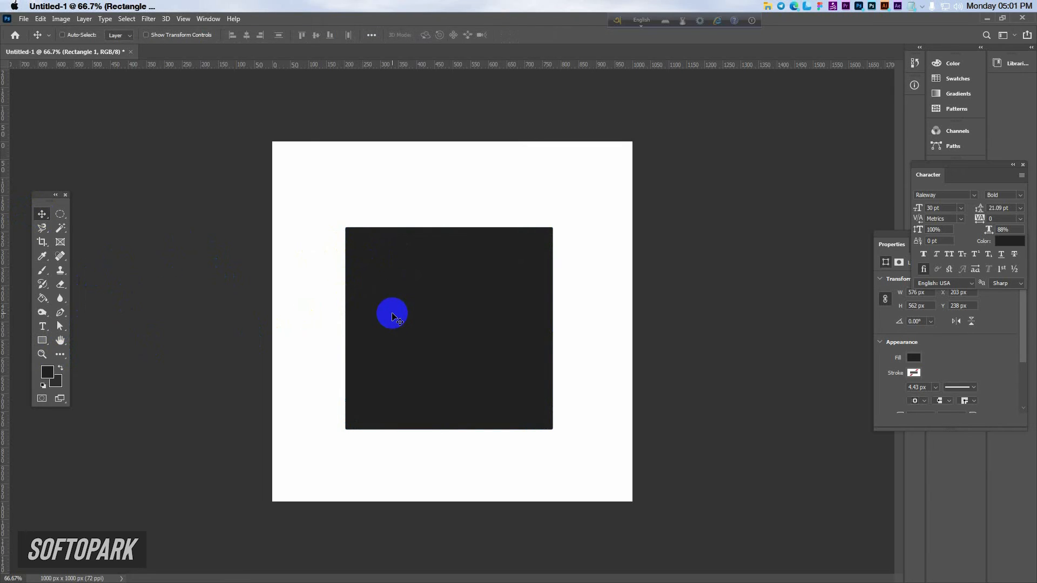
pyautogui.hotkey('ctrl', 't')
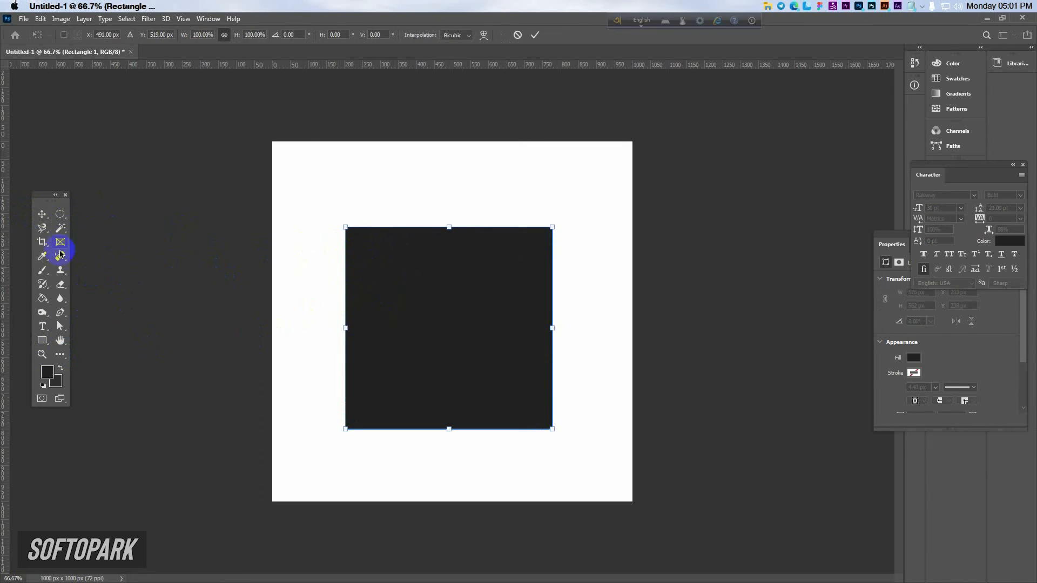
pyautogui.click(37, 219)
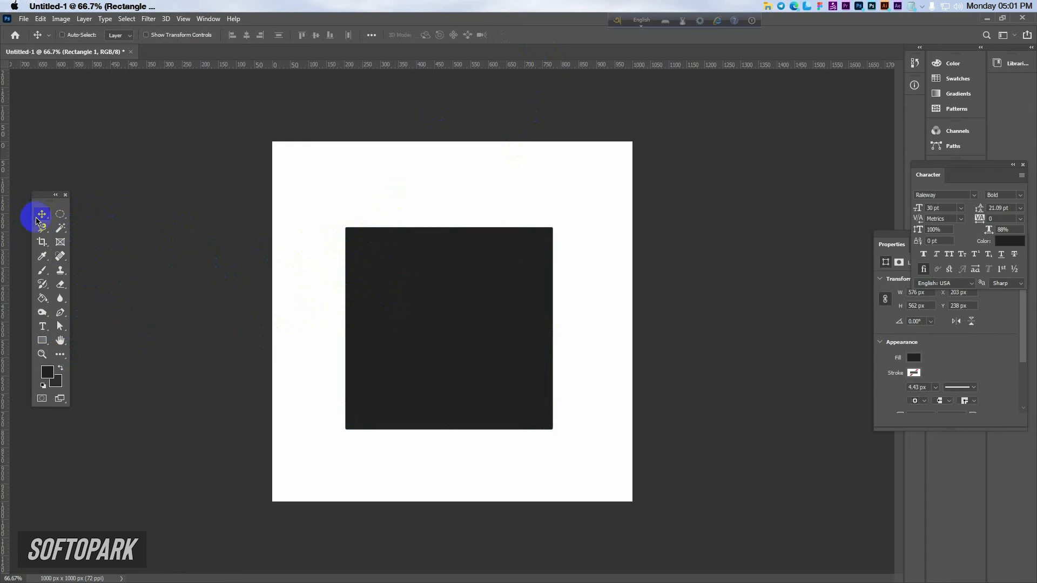
pyautogui.moveTo(427, 339); pyautogui.dragTo(405, 336)
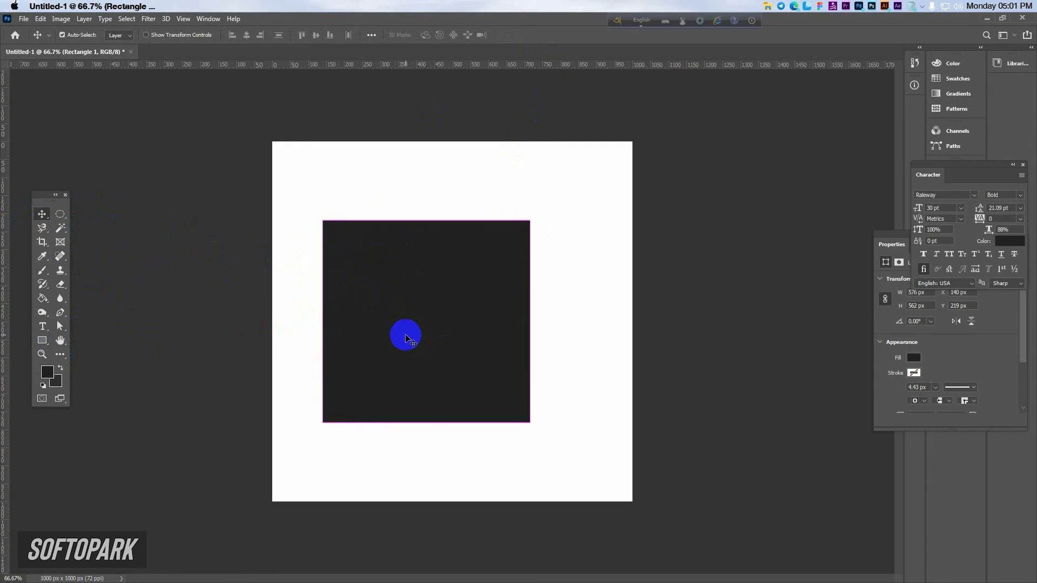
# Step: Undo the rectangle's edits and its drawing, back to the blank canvas
pyautogui.hotkey('ctrl', 'z')
pyautogui.hotkey('ctrl', 'z')
pyautogui.hotkey('ctrl', 'z')
pyautogui.hotkey('ctrl', 'z')
pyautogui.hotkey('ctrl', 'z')
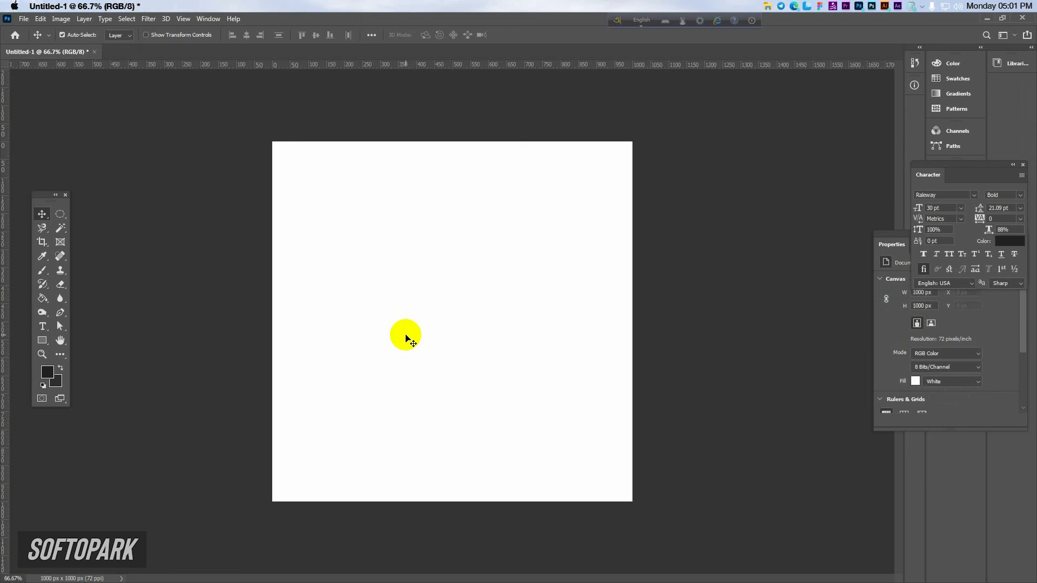
# Step: Draw a rectangle about 590 by 597 px, try rounding only its upper-left corner, and undo the rounding
pyautogui.click(42, 340)
pyautogui.moveTo(341, 216); pyautogui.dragTo(553, 430)
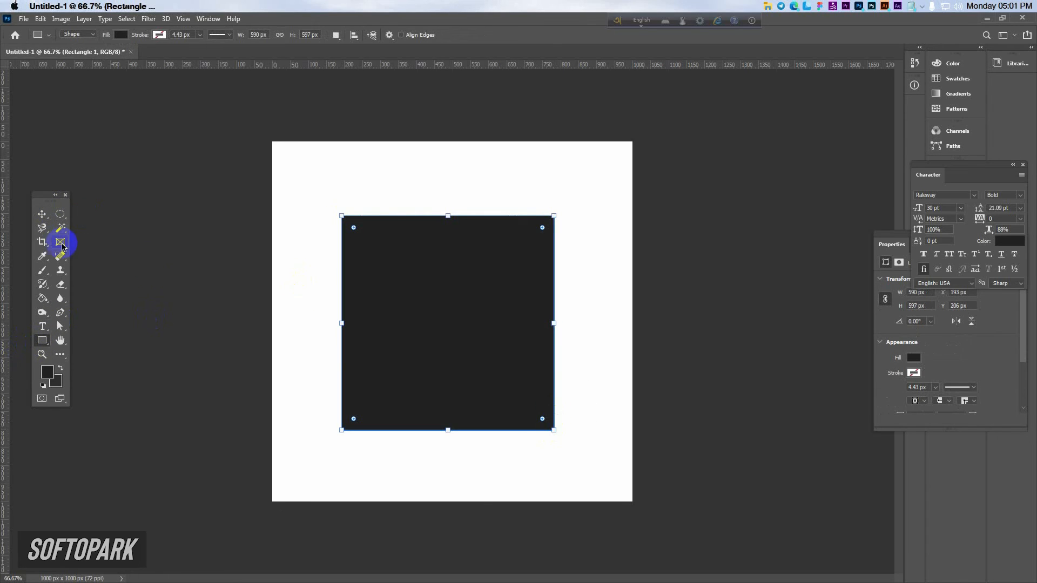
pyautogui.moveTo(353, 228); pyautogui.dragTo(476, 315)
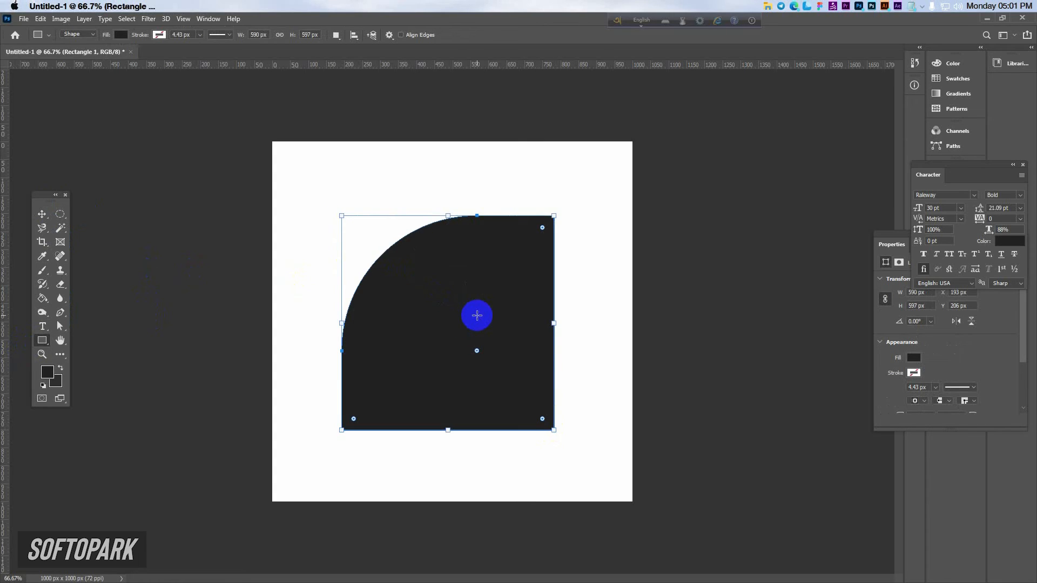
pyautogui.hotkey('ctrl', 'z')
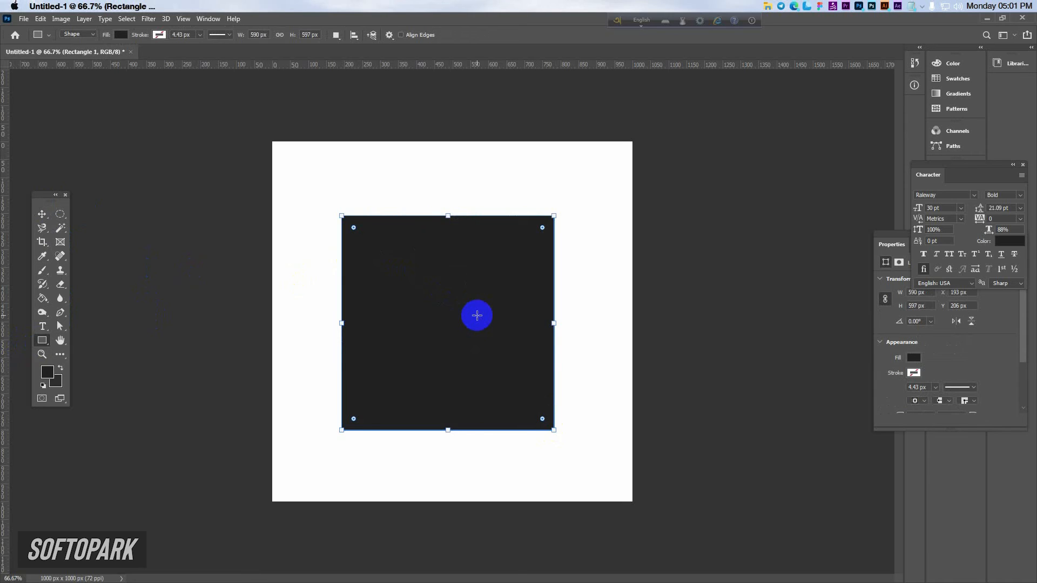
# Step: Try adjusting the rectangle's corner rounding from its upper-left corner, and deselect the shape
pyautogui.moveTo(354, 228); pyautogui.dragTo(353, 228)
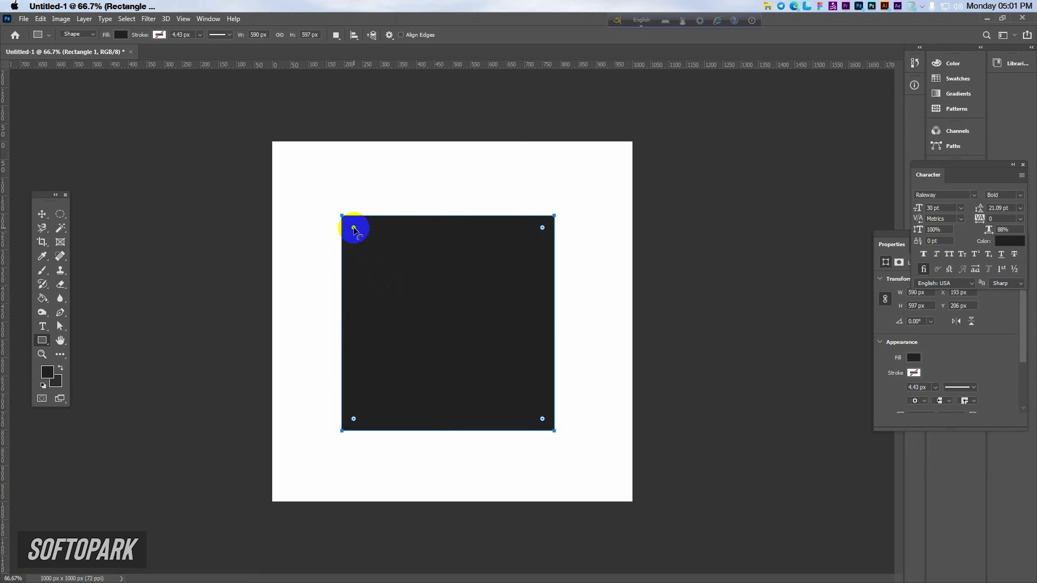
pyautogui.moveTo(354, 228); pyautogui.dragTo(310, 196)
pyautogui.click(310, 198)
pyautogui.press('Escape')
# Step: Move the rectangle to X 180 px, Y 240 px with the Move tool and start Free Transform on it
pyautogui.click(41, 213)
pyautogui.click(284, 283)
pyautogui.moveTo(376, 294); pyautogui.dragTo(371, 308)
pyautogui.hotkey('ctrl', 't')
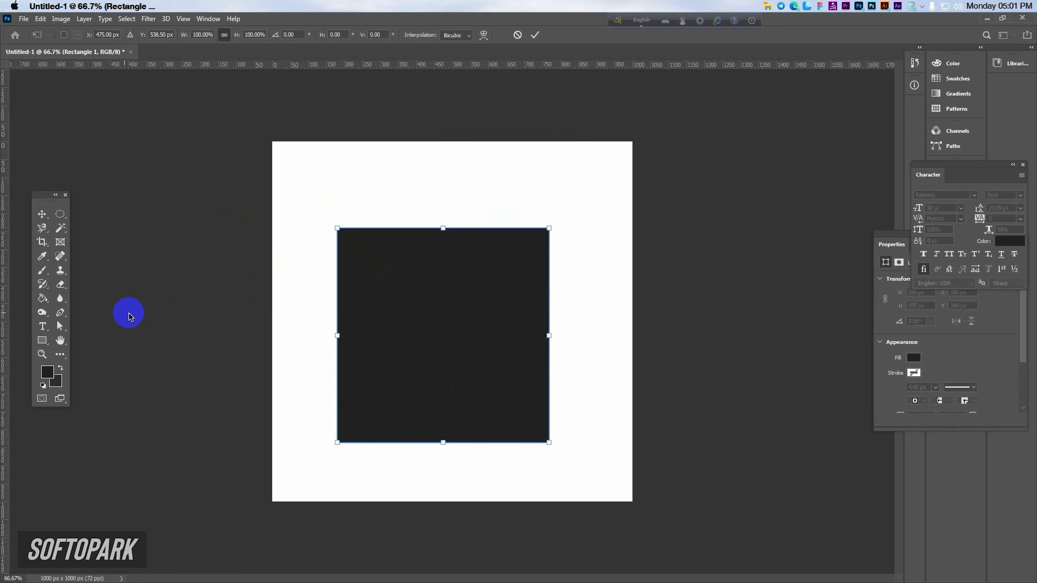
# Step: Leave Free Transform, try the Path Selection tool on the rectangle, and move it to X 188 px, Y 202 px with the Move tool
pyautogui.click(60, 329)
pyautogui.click(430, 342)
pyautogui.click(513, 301)
pyautogui.click(42, 214)
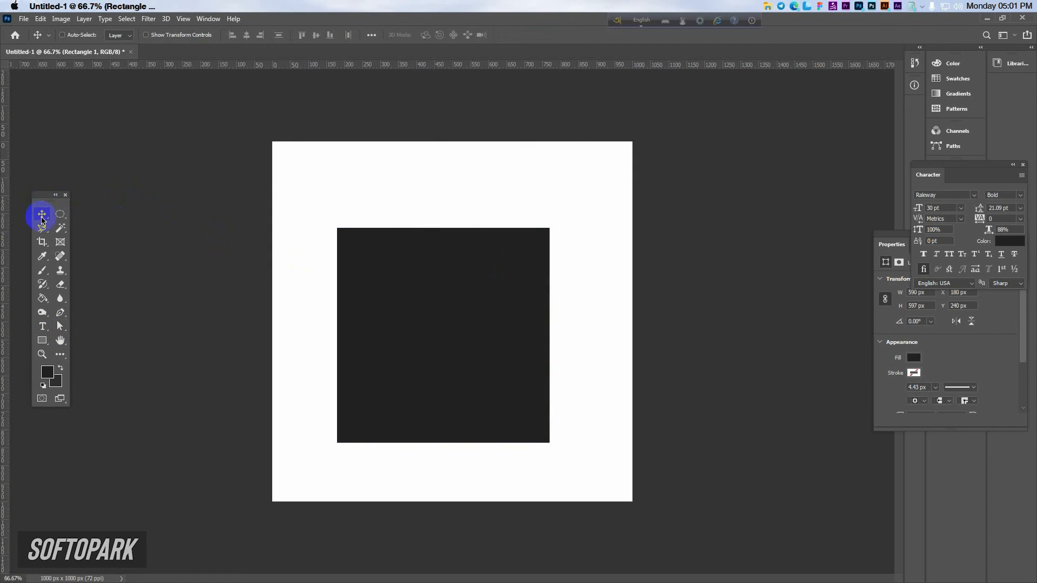
pyautogui.moveTo(402, 304)
pyautogui.mouseDown()
pyautogui.moveTo(384, 291)
pyautogui.moveTo(411, 292)
pyautogui.mouseUp()
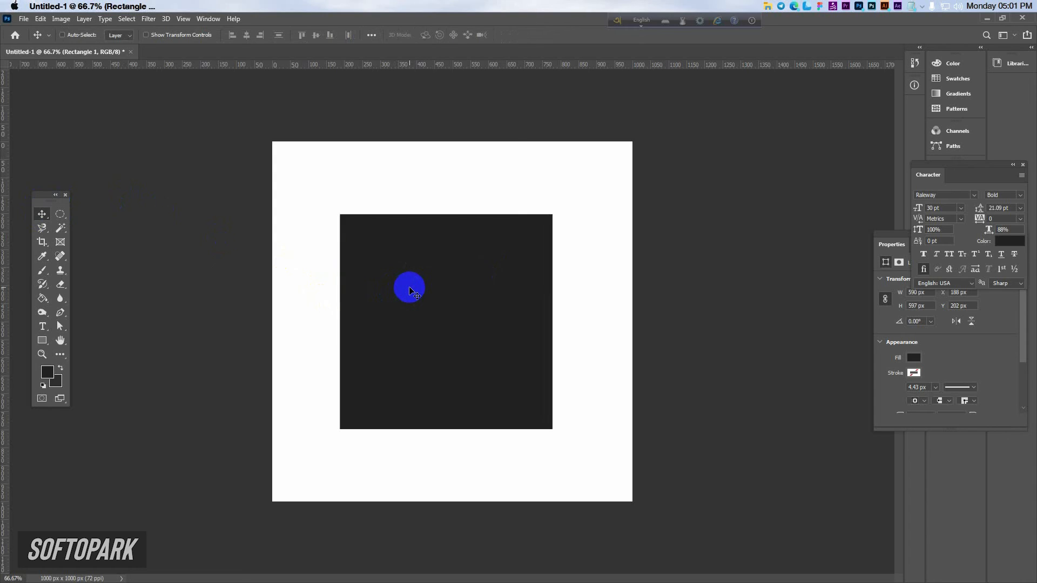
# Step: Close the Photoshop document without saving and switch back to Illustrator
pyautogui.click(131, 51)
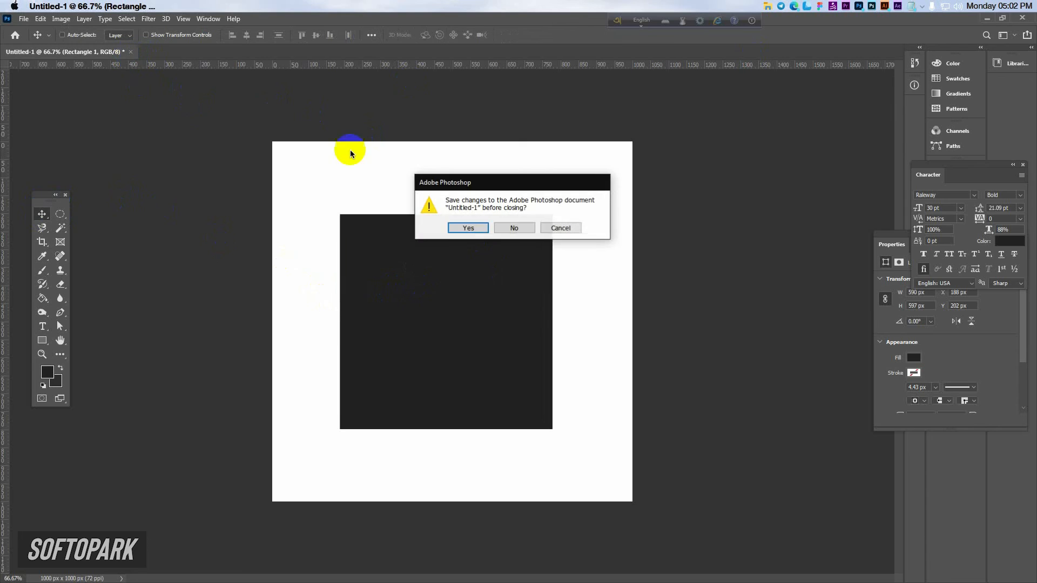
pyautogui.click(519, 227)
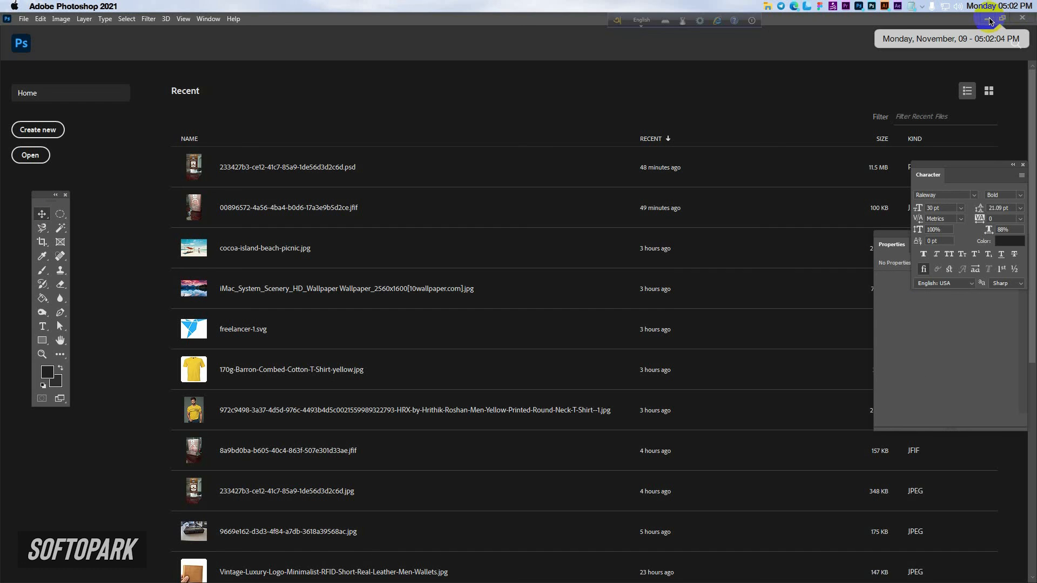
pyautogui.click(987, 21)
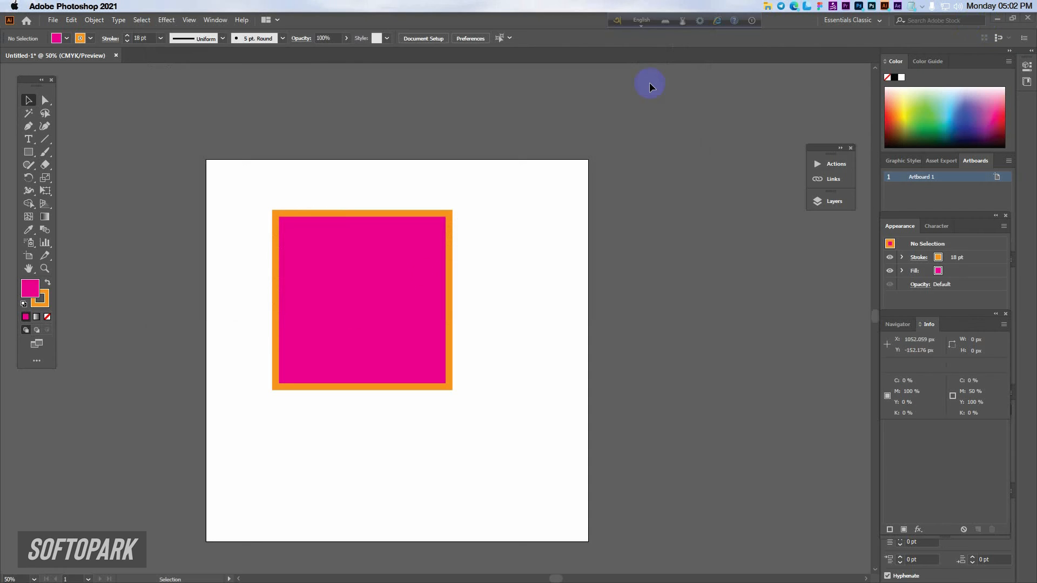
# Step: Select the magenta square with the Direct Selection tool and delete it from the artboard
pyautogui.click(415, 325)
pyautogui.click(45, 102)
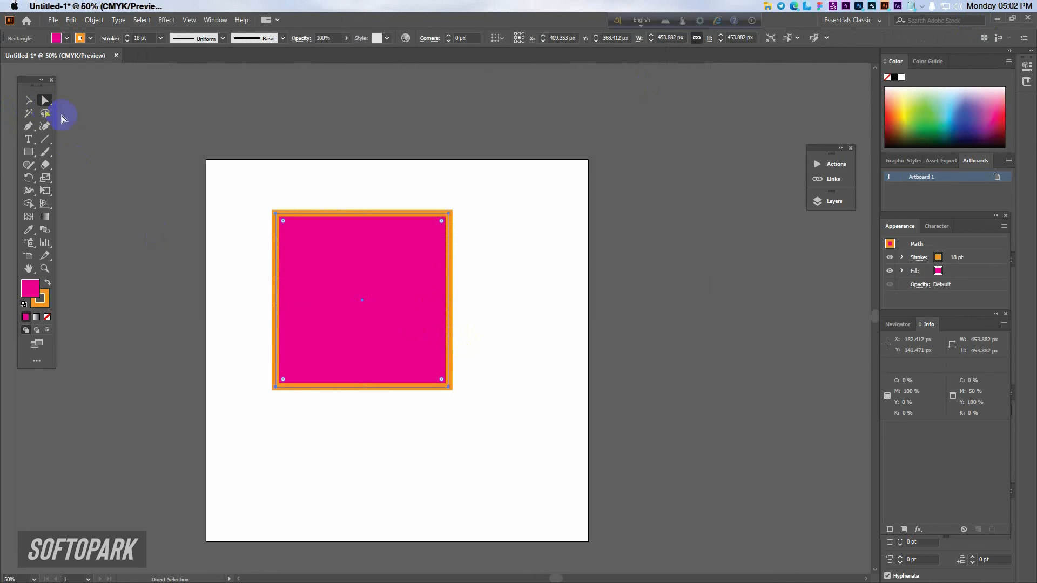
pyautogui.click(278, 216)
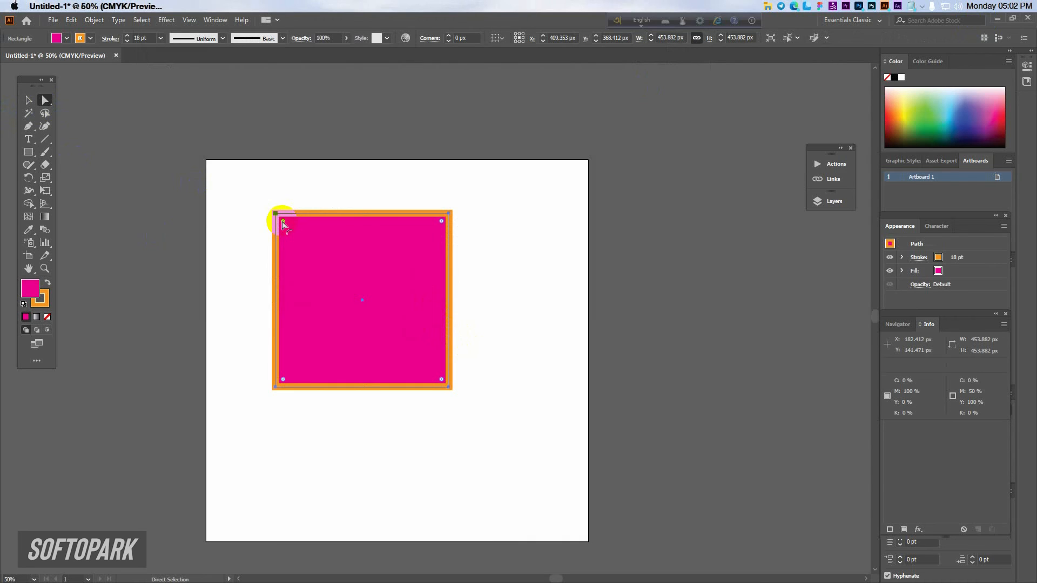
pyautogui.press('Delete')
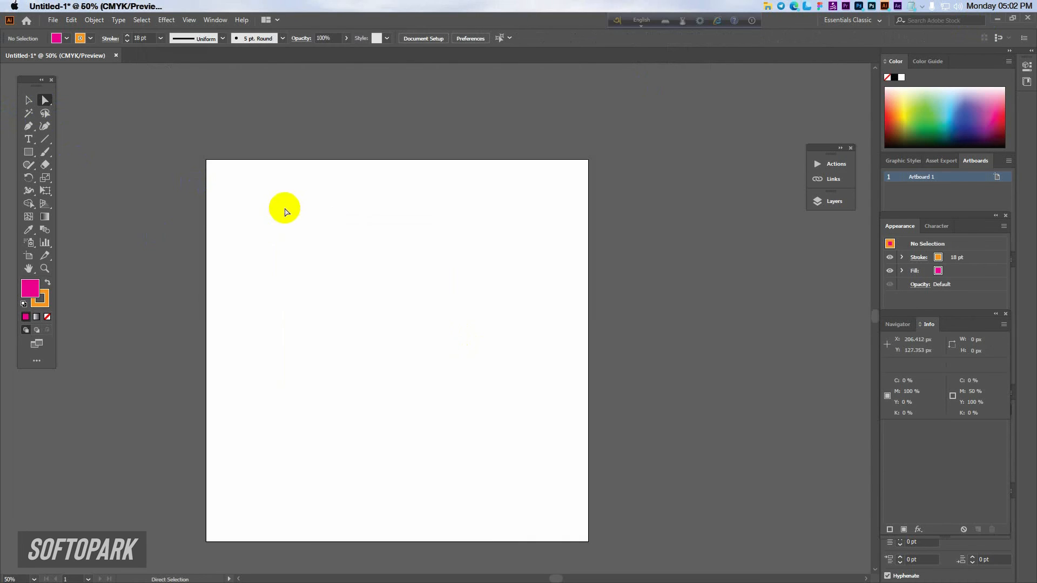
# Step: Try the Pen tool by drawing an open path of straight and curved segments, and undo the path
pyautogui.click(29, 126)
pyautogui.click(405, 235)
pyautogui.click(382, 342)
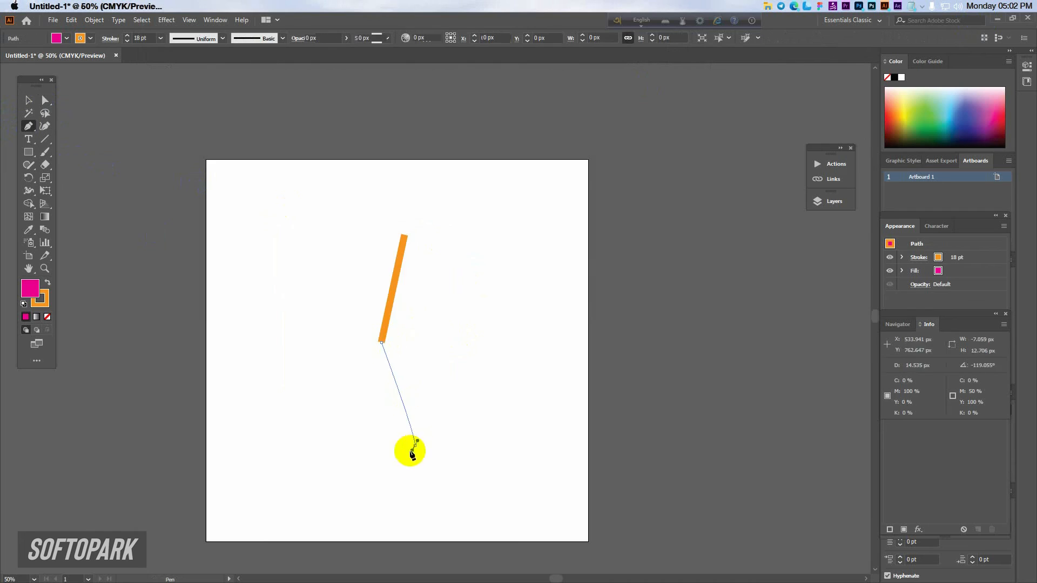
pyautogui.click(414, 446)
pyautogui.moveTo(291, 431); pyautogui.dragTo(279, 382)
pyautogui.click(279, 265)
pyautogui.hotkey('ctrl', 'z')
pyautogui.hotkey('ctrl', 'z')
pyautogui.hotkey('ctrl', 'z')
pyautogui.hotkey('ctrl', 'z')
pyautogui.hotkey('ctrl', 'z')
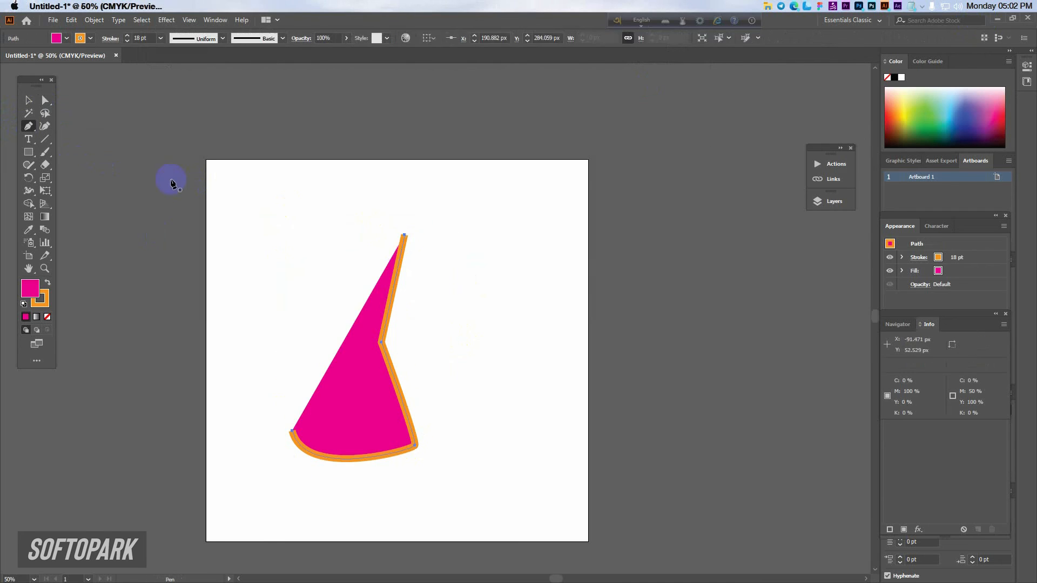
# Step: Draw a closed, smooth six-point shape about 728 by 658 px with the Curvature Tool
pyautogui.click(45, 126)
pyautogui.click(422, 261)
pyautogui.click(317, 330)
pyautogui.click(319, 451)
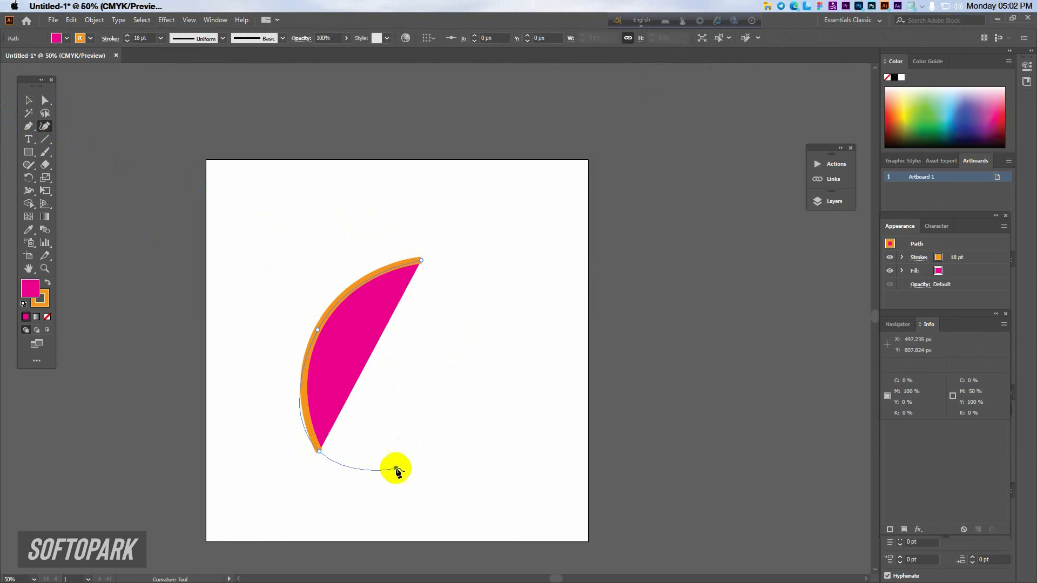
pyautogui.click(396, 468)
pyautogui.click(545, 360)
pyautogui.click(567, 226)
pyautogui.click(421, 261)
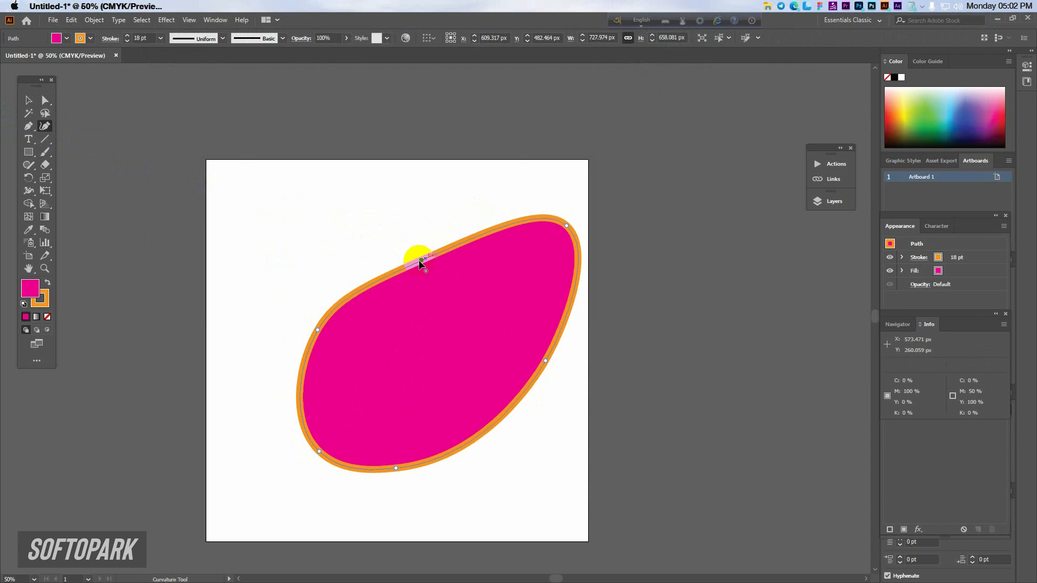
# Step: Reshape the curved shape by moving its upper and left anchor points, enlarging it to about 838 by 676 px
pyautogui.moveTo(419, 261); pyautogui.dragTo(426, 311)
pyautogui.moveTo(318, 330); pyautogui.dragTo(278, 268)
pyautogui.moveTo(425, 312); pyautogui.dragTo(422, 221)
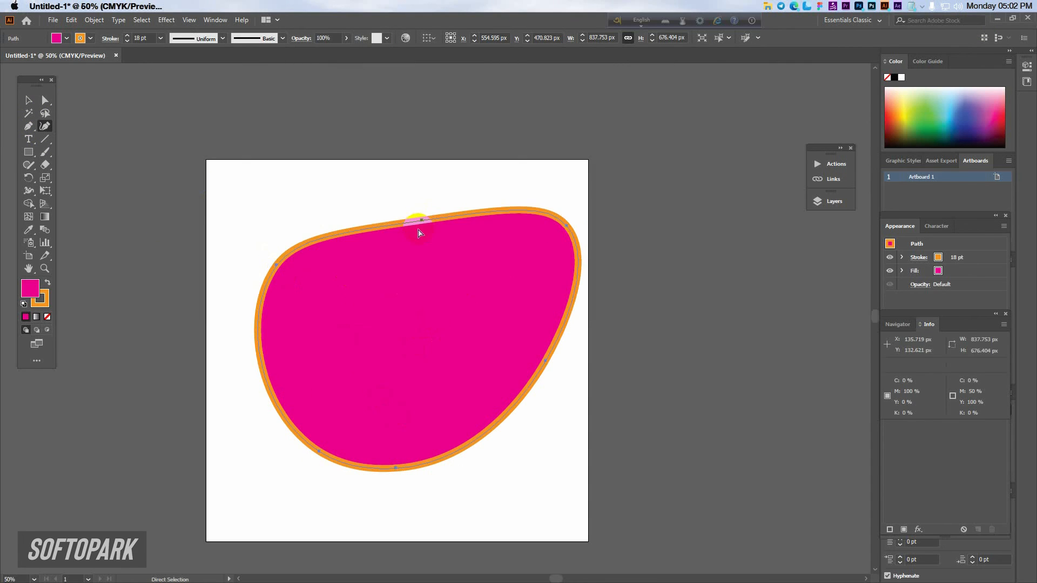
# Step: Undo the reshaping and the drawing of the curved shape
pyautogui.hotkey('ctrl', 'z')
pyautogui.hotkey('ctrl', 'z')
pyautogui.hotkey('ctrl', 'z')
pyautogui.hotkey('ctrl', 'z')
pyautogui.hotkey('ctrl', 'z')
pyautogui.hotkey('ctrl', 'z')
pyautogui.hotkey('ctrl', 'z')
pyautogui.hotkey('ctrl', 'z')
pyautogui.hotkey('ctrl', 'z')
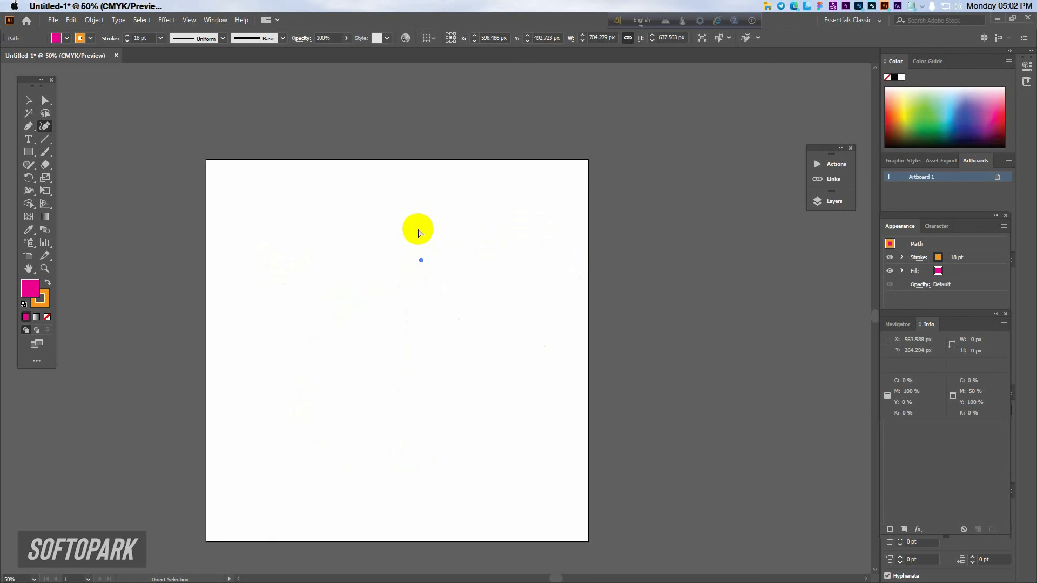
# Step: Draw a closed, smooth five-point shape across most of the artboard with the Curvature Tool
pyautogui.click(319, 211)
pyautogui.click(217, 357)
pyautogui.click(301, 474)
pyautogui.click(515, 352)
pyautogui.click(497, 181)
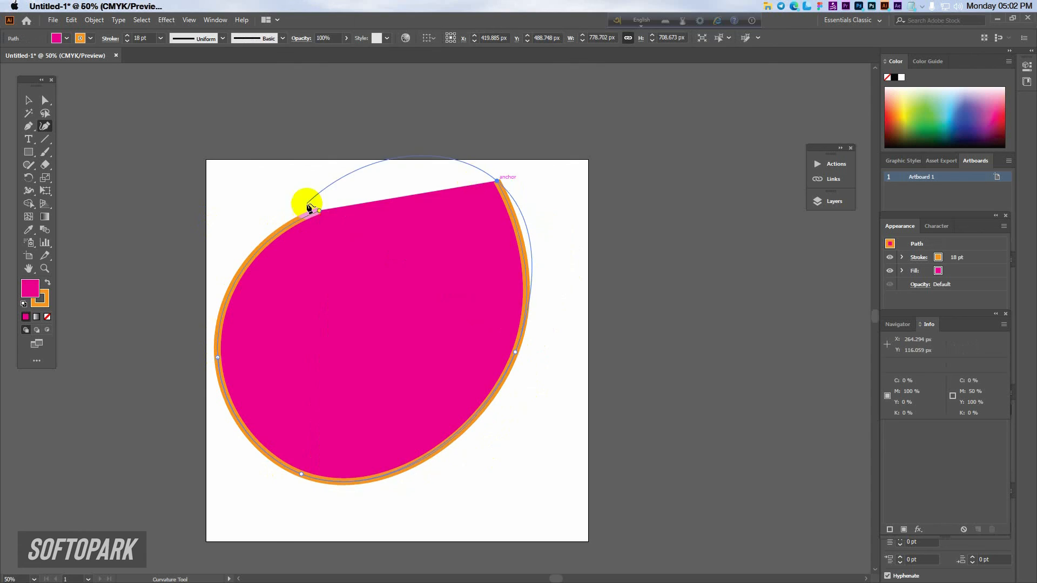
pyautogui.click(319, 211)
# Step: Reshape the closed curve by pulling its upper-left anchor inward and adding and moving points along its upper edge
pyautogui.moveTo(319, 209); pyautogui.dragTo(349, 301)
pyautogui.moveTo(277, 324); pyautogui.dragTo(264, 229)
pyautogui.moveTo(424, 244); pyautogui.dragTo(488, 363)
pyautogui.moveTo(402, 342); pyautogui.dragTo(400, 208)
# Step: Undo the reshaping and the drawing of the five-point curved shape until the artboard is empty
pyautogui.hotkey('ctrl', 'z')
pyautogui.hotkey('ctrl', 'z')
pyautogui.hotkey('ctrl', 'z')
pyautogui.hotkey('ctrl', 'z')
pyautogui.hotkey('ctrl', 'z')
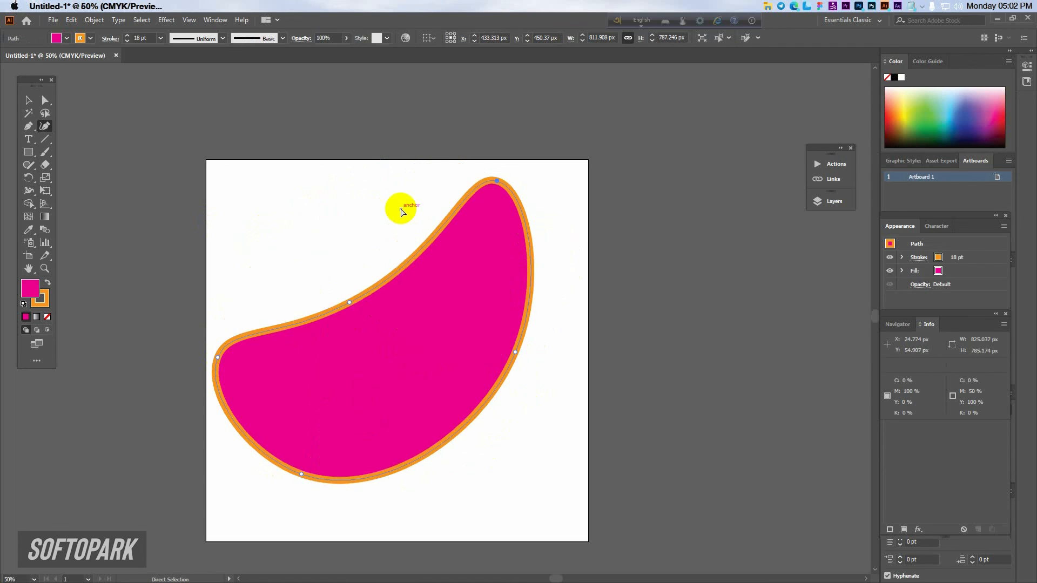
pyautogui.click(401, 212)
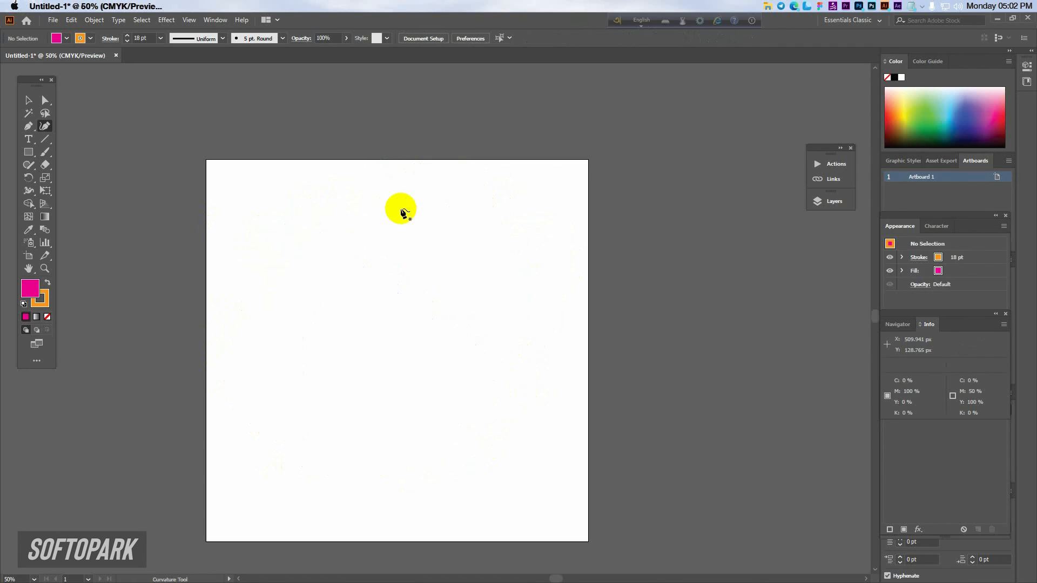
# Step: Place a placeholder line of point text in the upper-left part of the artboard and delete it
pyautogui.click(29, 141)
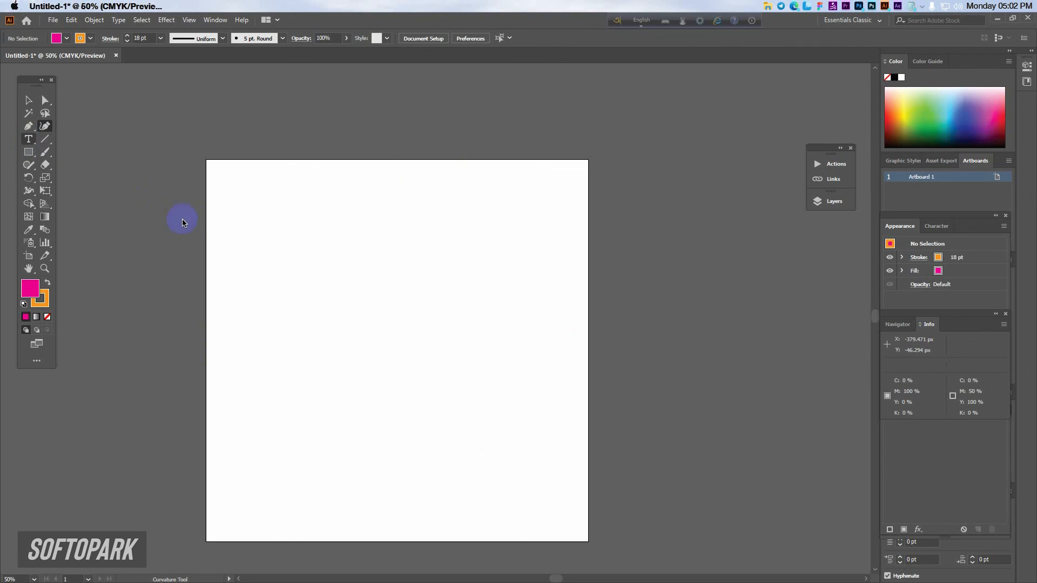
pyautogui.click(233, 232)
pyautogui.click(28, 100)
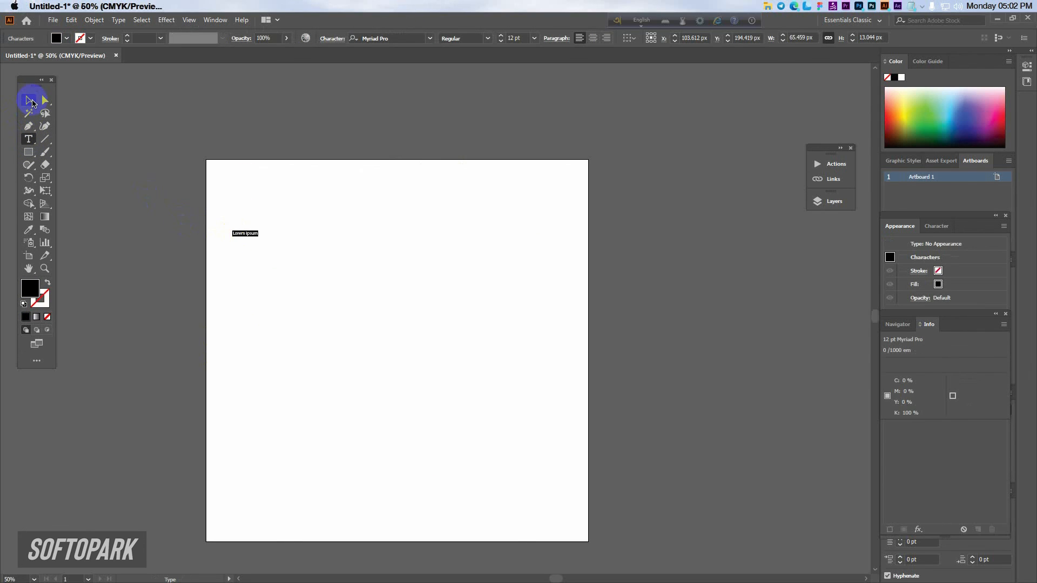
pyautogui.press('Delete')
# Step: Create an area text frame about 404 by 843 px on the artboard's left half and shift it slightly down and right
pyautogui.click(29, 140)
pyautogui.moveTo(216, 179); pyautogui.dragTo(372, 499)
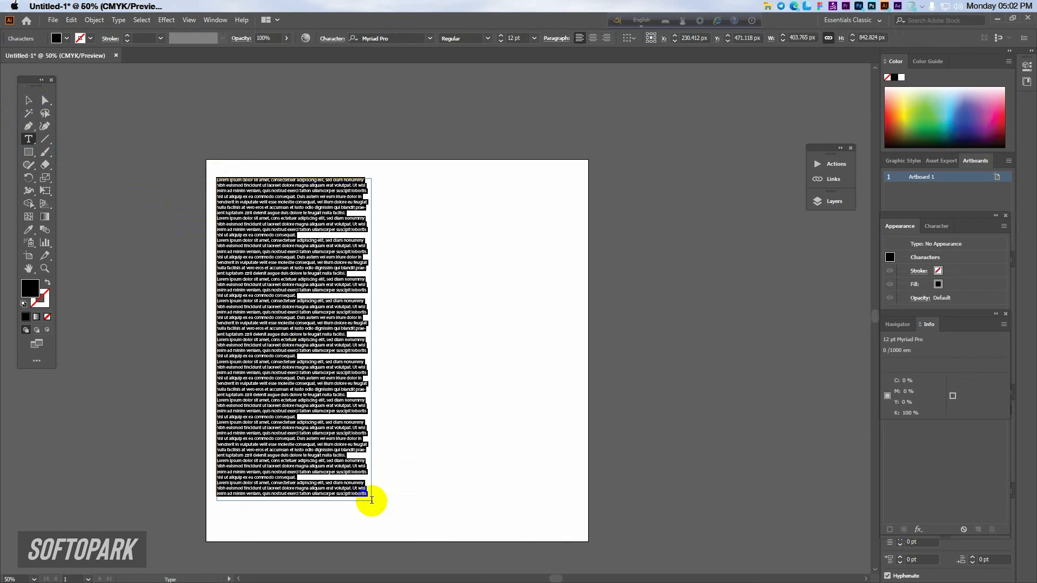
pyautogui.click(29, 101)
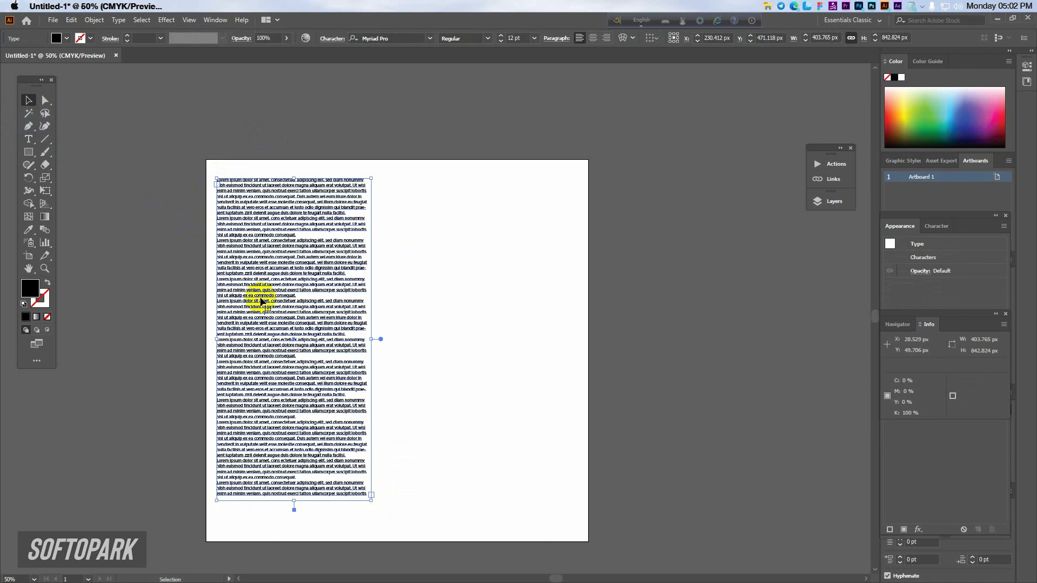
pyautogui.moveTo(262, 301); pyautogui.dragTo(268, 312)
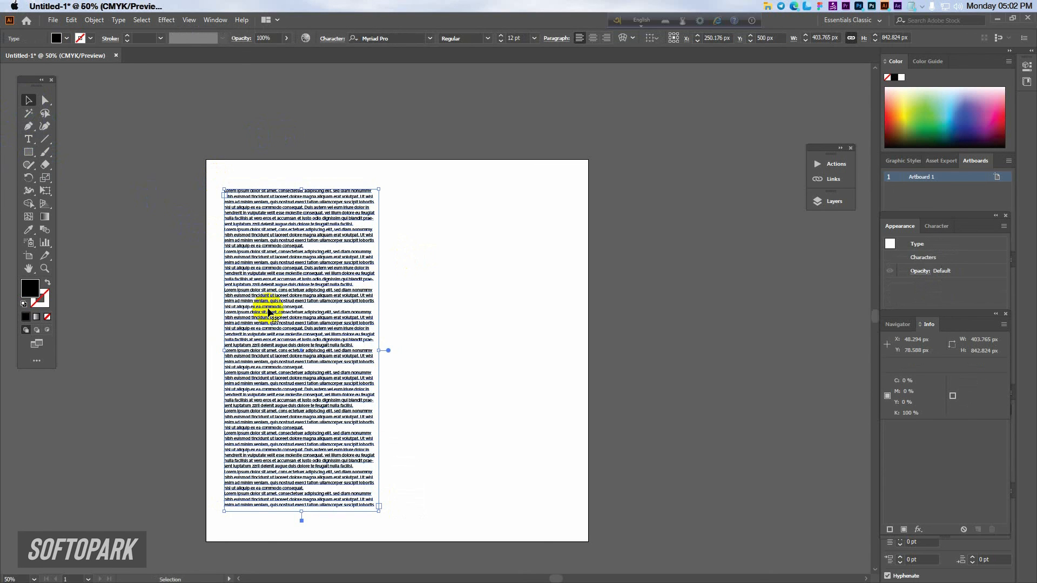
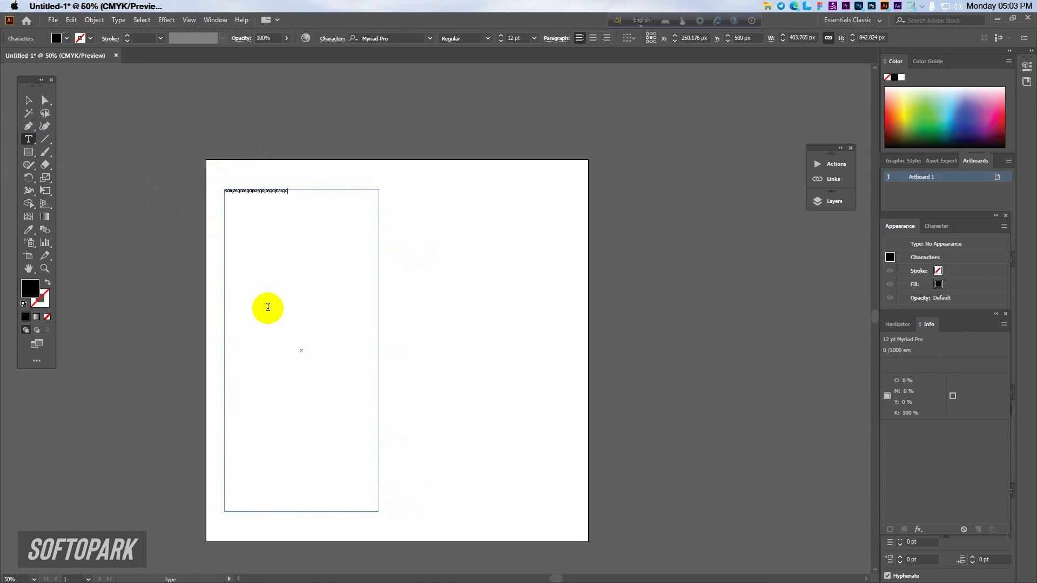
# Step: Erase all the sample characters from the area text frame and deselect the frame
pyautogui.press('BackSpace')
pyautogui.press('BackSpace')
pyautogui.press('BackSpace')
pyautogui.press('BackSpace')
pyautogui.press('BackSpace')
pyautogui.press('BackSpace')
pyautogui.press('BackSpace')
pyautogui.press('BackSpace')
pyautogui.press('BackSpace')
pyautogui.press('BackSpace')
pyautogui.press('BackSpace')
pyautogui.press('BackSpace')
pyautogui.press('BackSpace')
pyautogui.press('BackSpace')
pyautogui.press('BackSpace')
pyautogui.press('BackSpace')
pyautogui.press('BackSpace')
pyautogui.press('BackSpace')
pyautogui.press('BackSpace')
pyautogui.press('BackSpace')
pyautogui.click(28, 100)
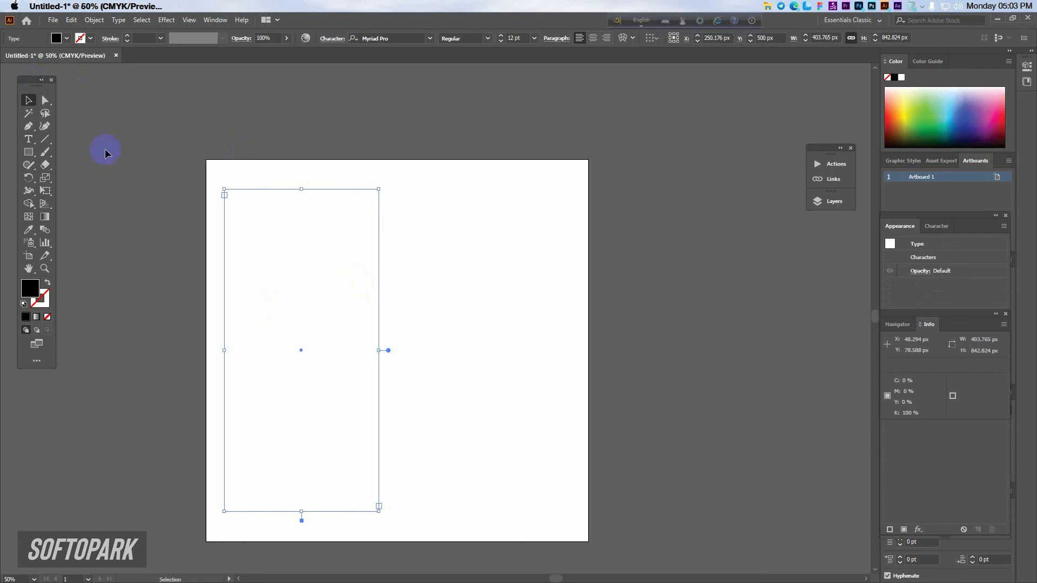
pyautogui.click(292, 225)
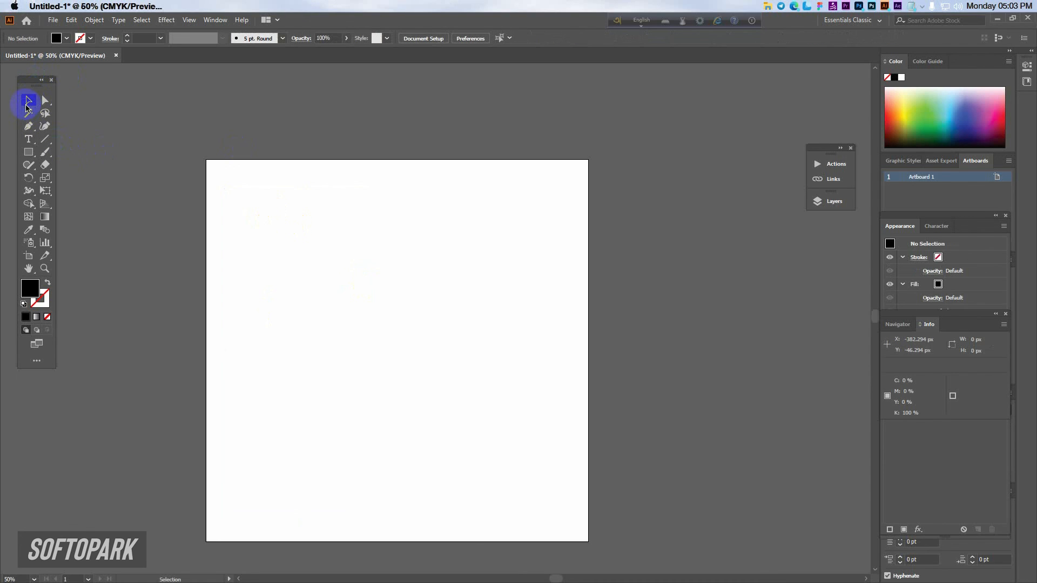
# Step: Draw a rectangle about 292 by 312 px in the upper middle of the artboard
pyautogui.click(28, 153)
pyautogui.moveTo(302, 196); pyautogui.dragTo(414, 315)
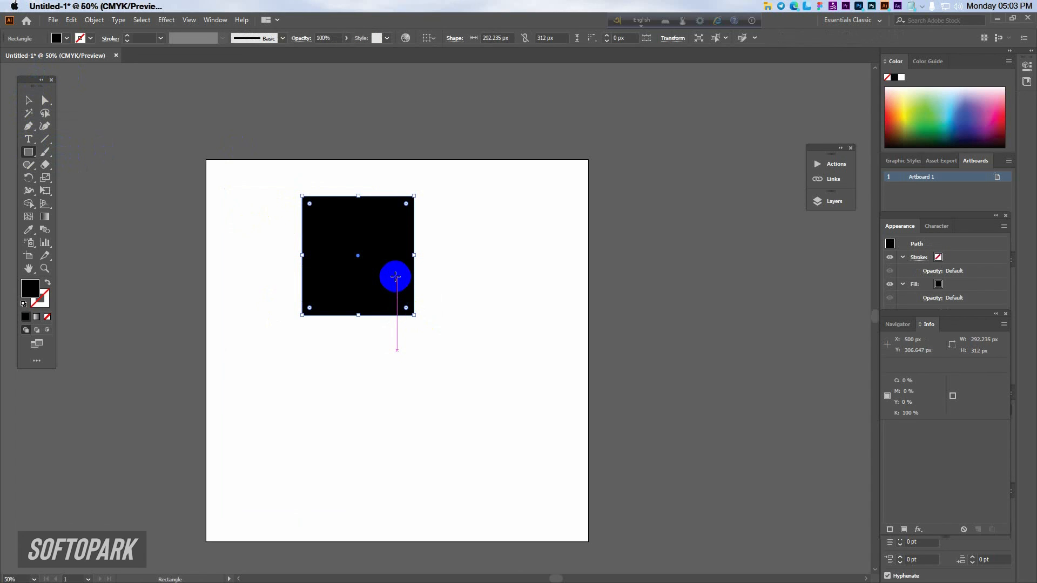
pyautogui.click(28, 100)
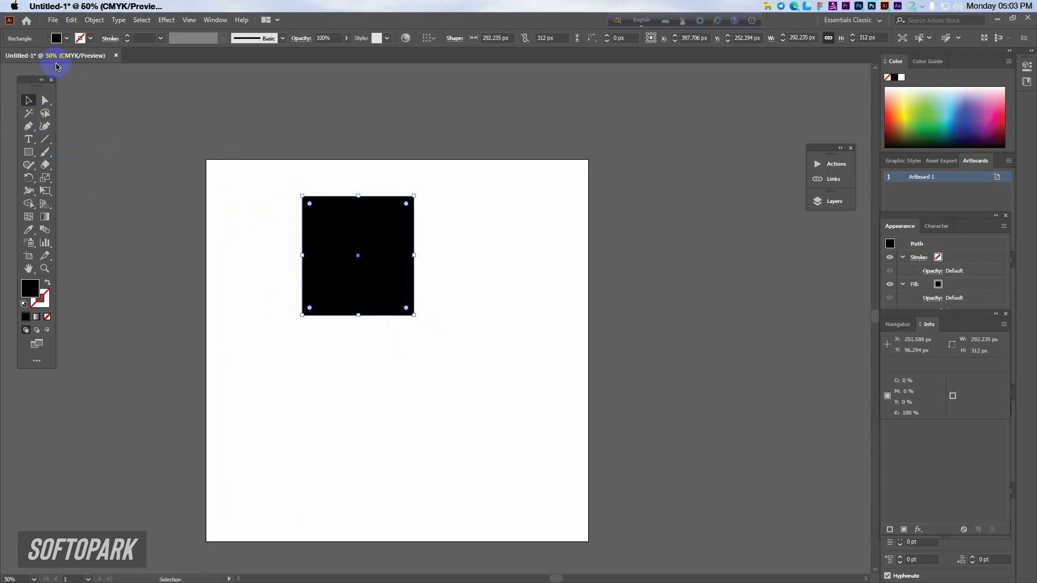
# Step: Try a pink fill and brown swatches on the rectangle, ending with C=40 M=65 Y=90 K=35, and delete the rectangle
pyautogui.click(56, 38)
pyautogui.click(29, 72)
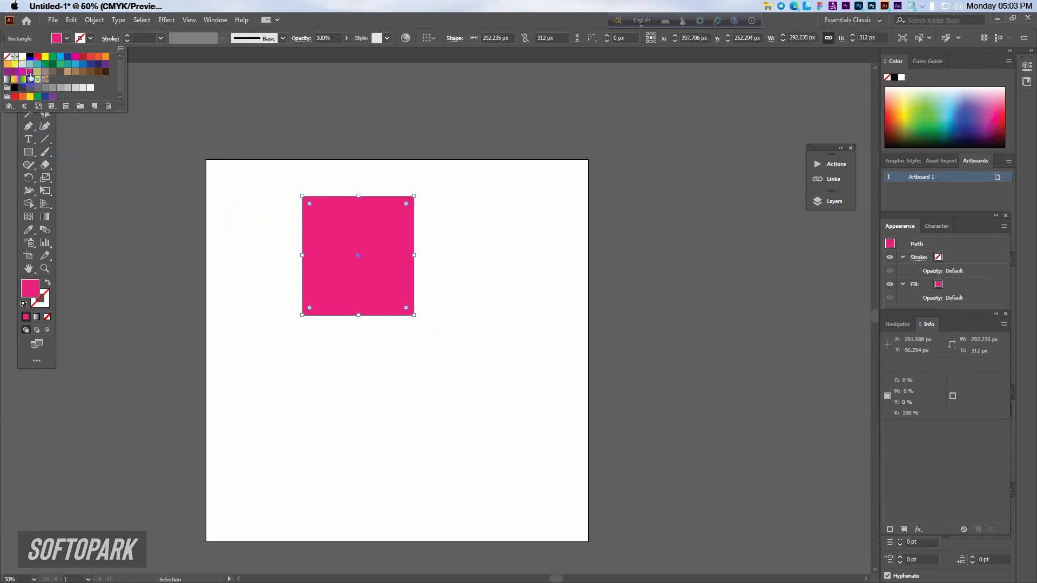
pyautogui.click(95, 71)
pyautogui.click(89, 71)
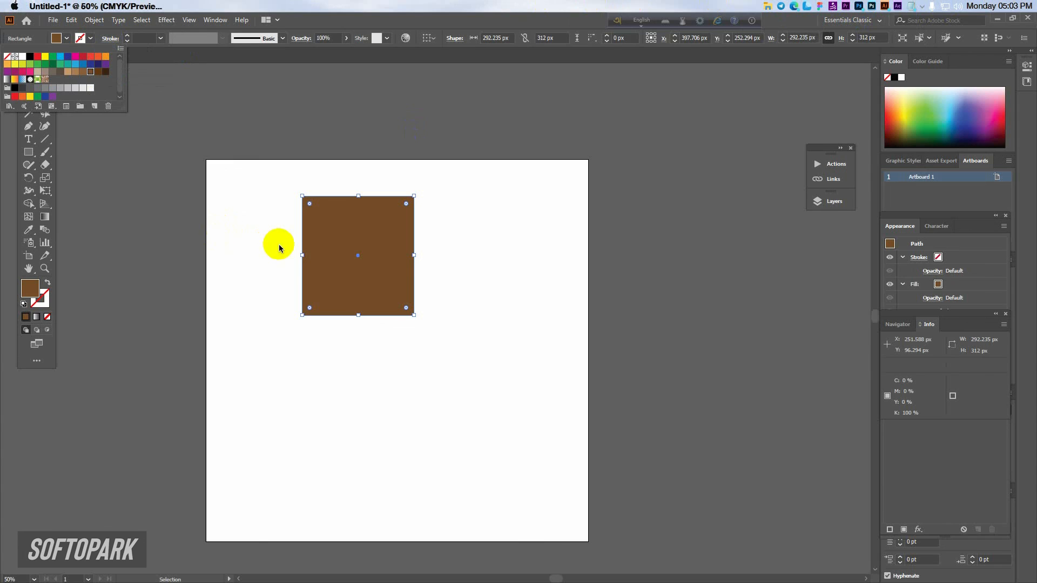
pyautogui.click(317, 227)
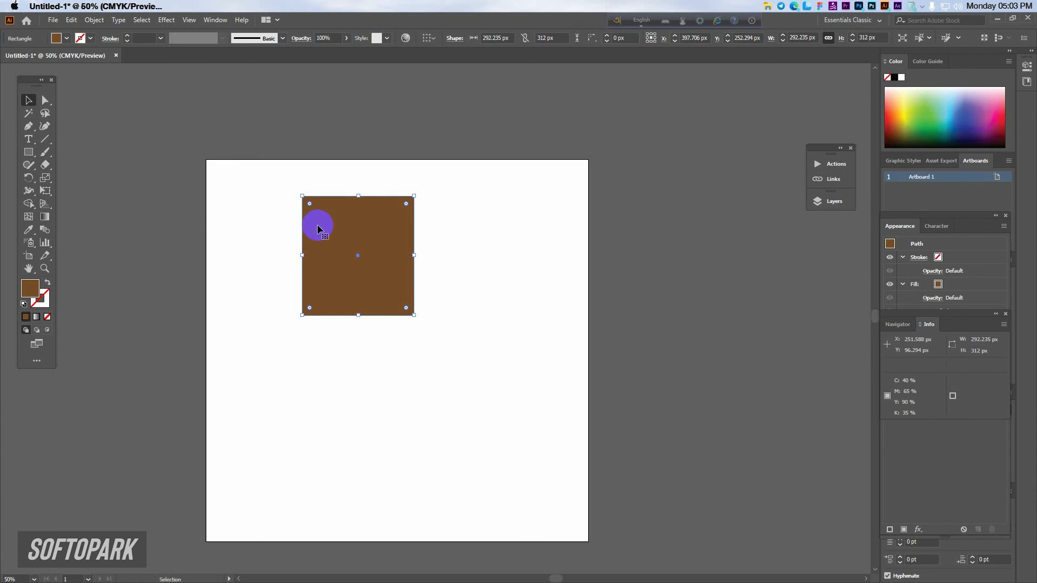
pyautogui.press('Delete')
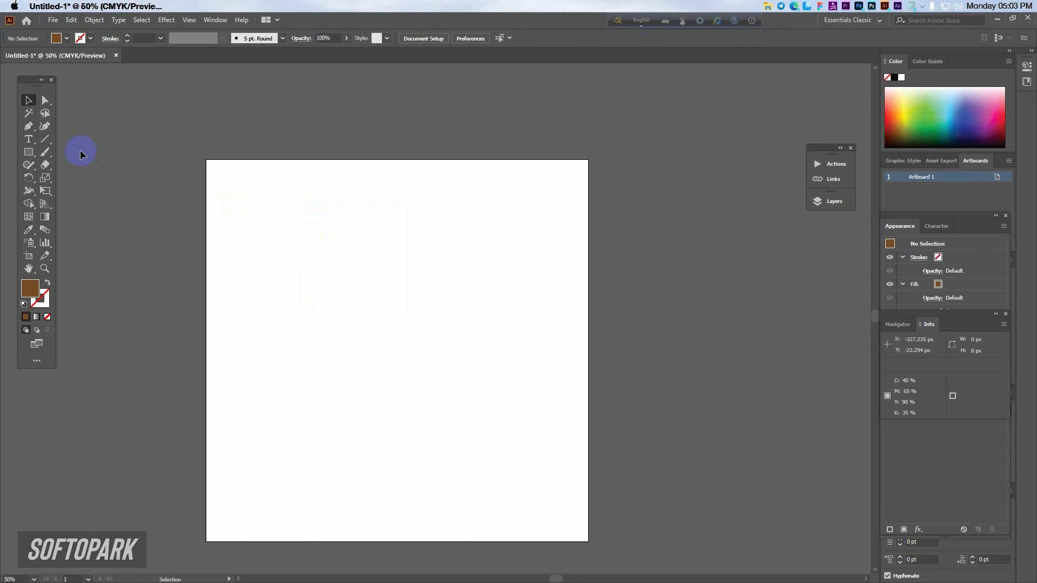